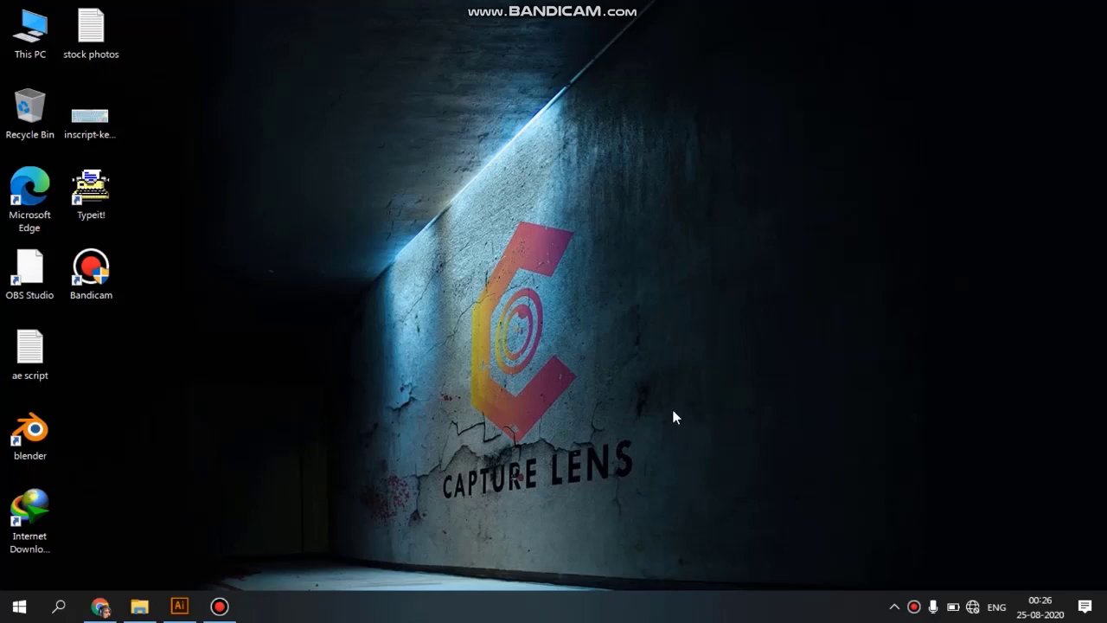
- Switch to Illustrator and draw a white circle in the upper middle of the artboard with the Ellipse tool
{"action": "left_click", "coordinate": [179, 606]}
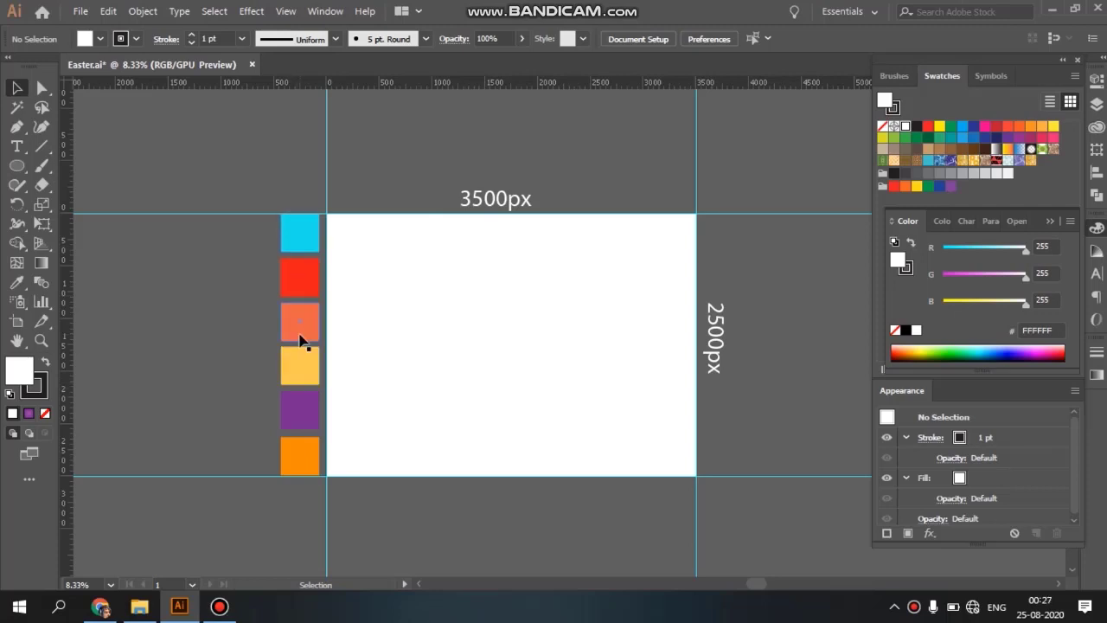
{"action": "key", "text": "ctrl+equal"}
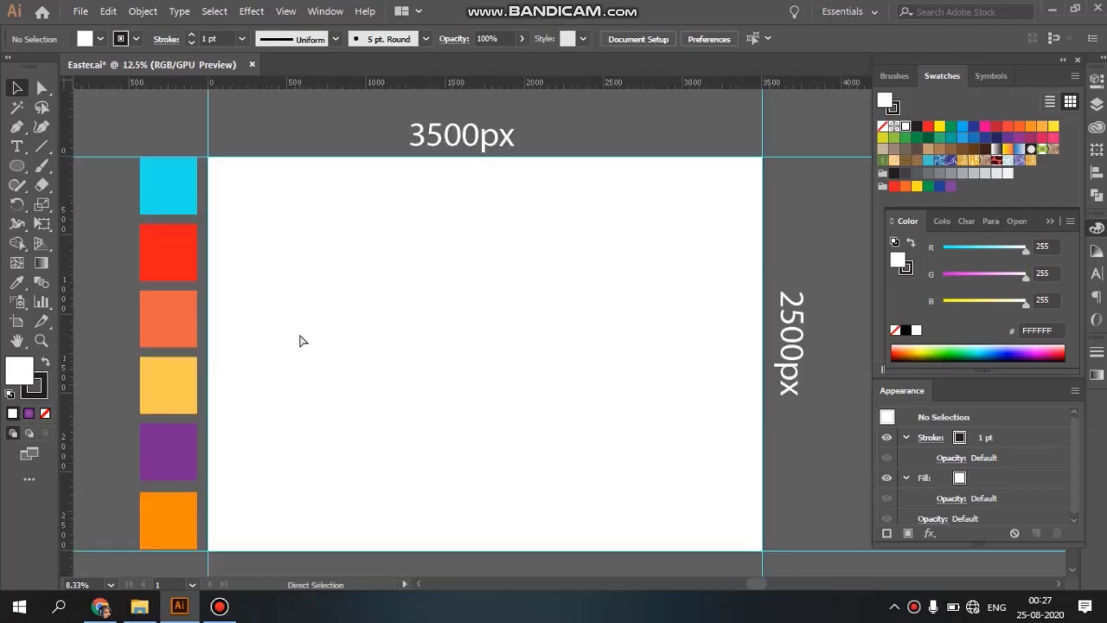
{"action": "left_click_drag", "start_coordinate": [363, 350], "coordinate": [383, 317]}
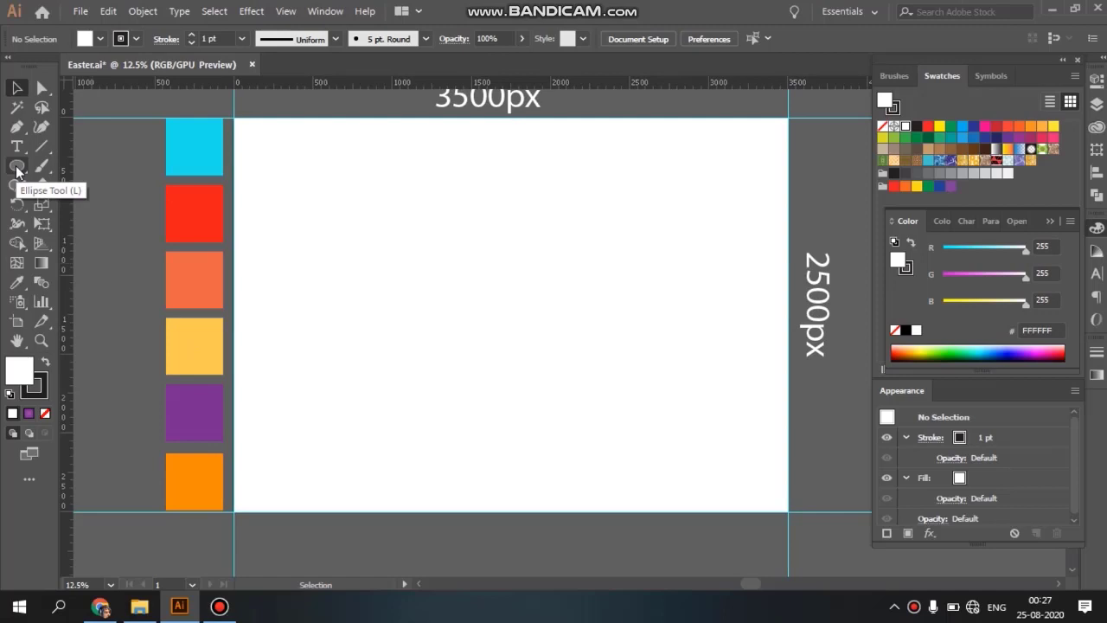
{"action": "left_click_drag", "start_coordinate": [16, 170], "coordinate": [58, 171]}
{"action": "left_click", "coordinate": [56, 168]}
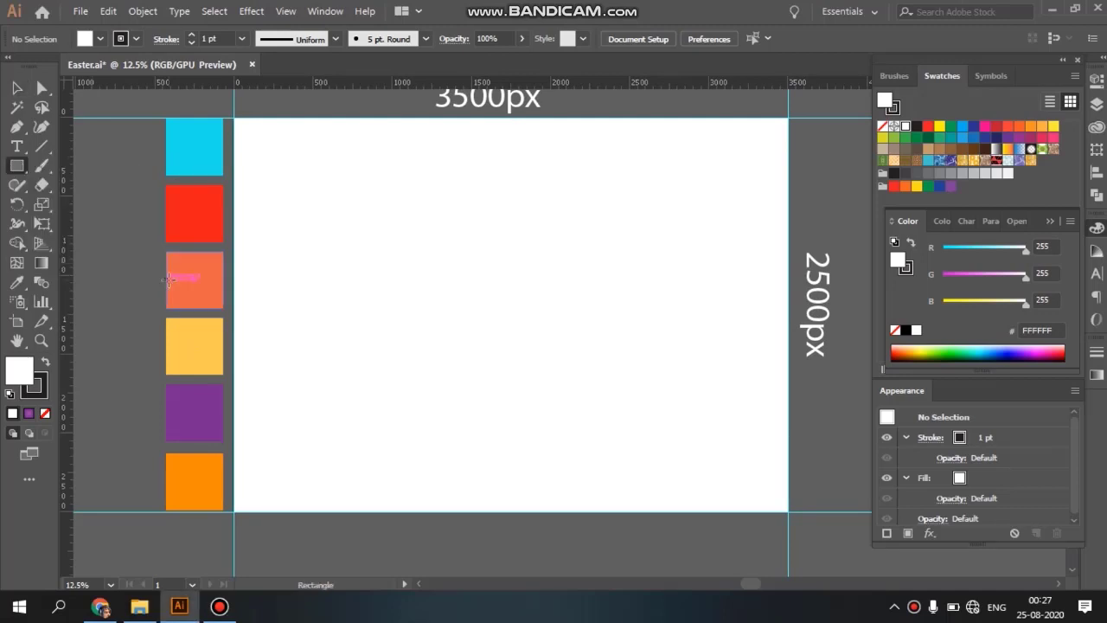
{"action": "key", "text": "l"}
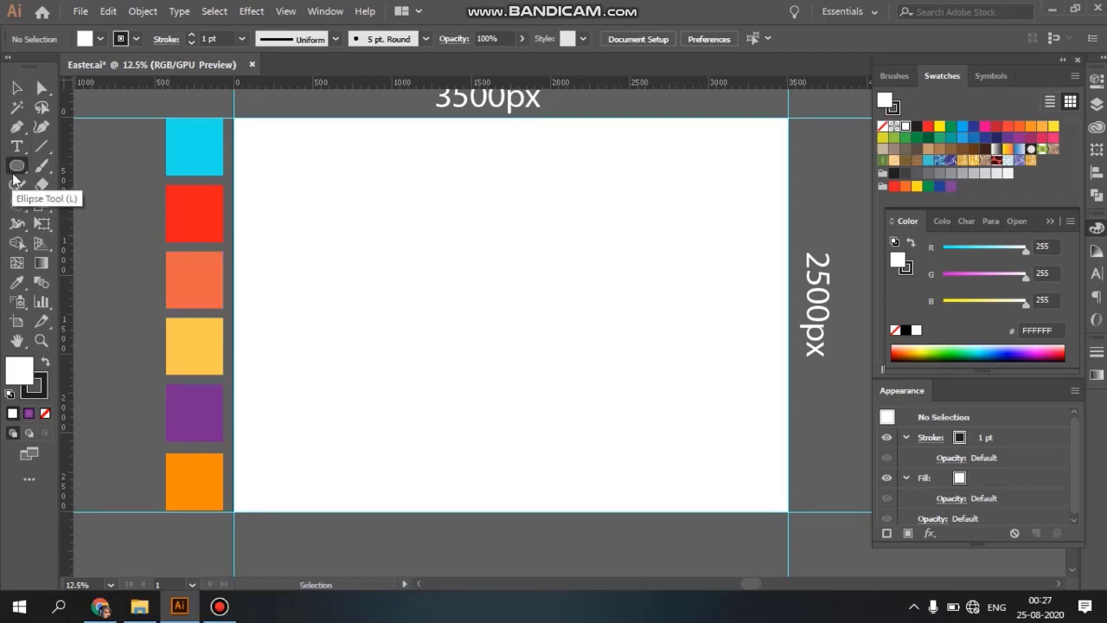
{"action": "mouse_move", "coordinate": [519, 299]}
{"action": "left_mouse_down"}
{"action": "mouse_move", "coordinate": [581, 404]}
{"action": "mouse_move", "coordinate": [516, 336]}
{"action": "mouse_move", "coordinate": [532, 355]}
{"action": "left_mouse_up"}
{"action": "key", "text": "alt"}
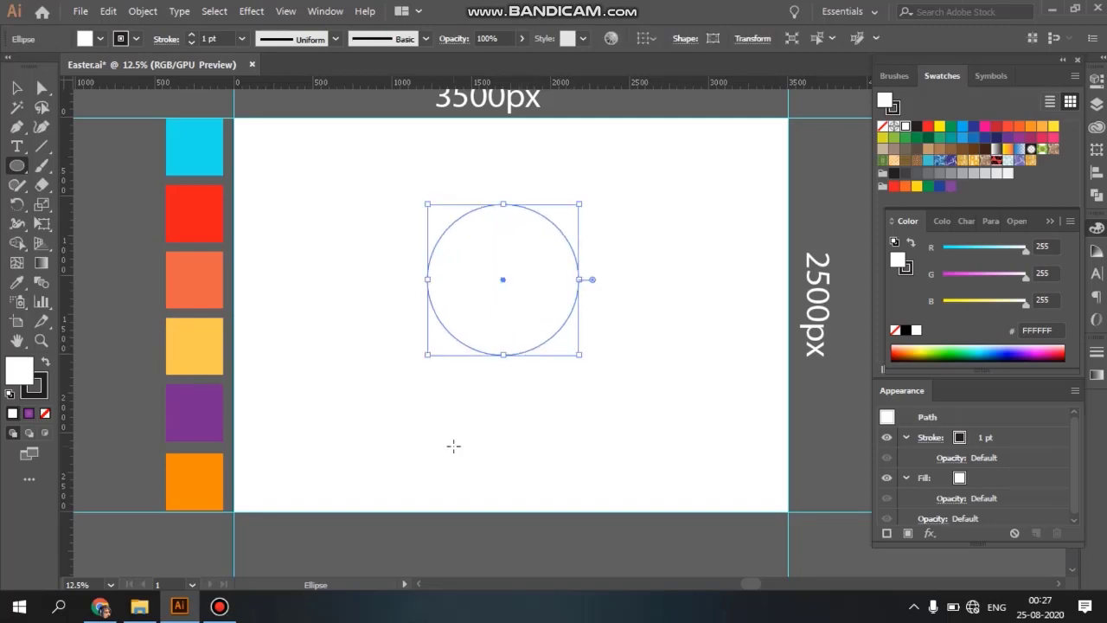
- Pull the circle's top anchor point straight up to about Y 166 px to form an egg shape
{"action": "left_click", "coordinate": [15, 89]}
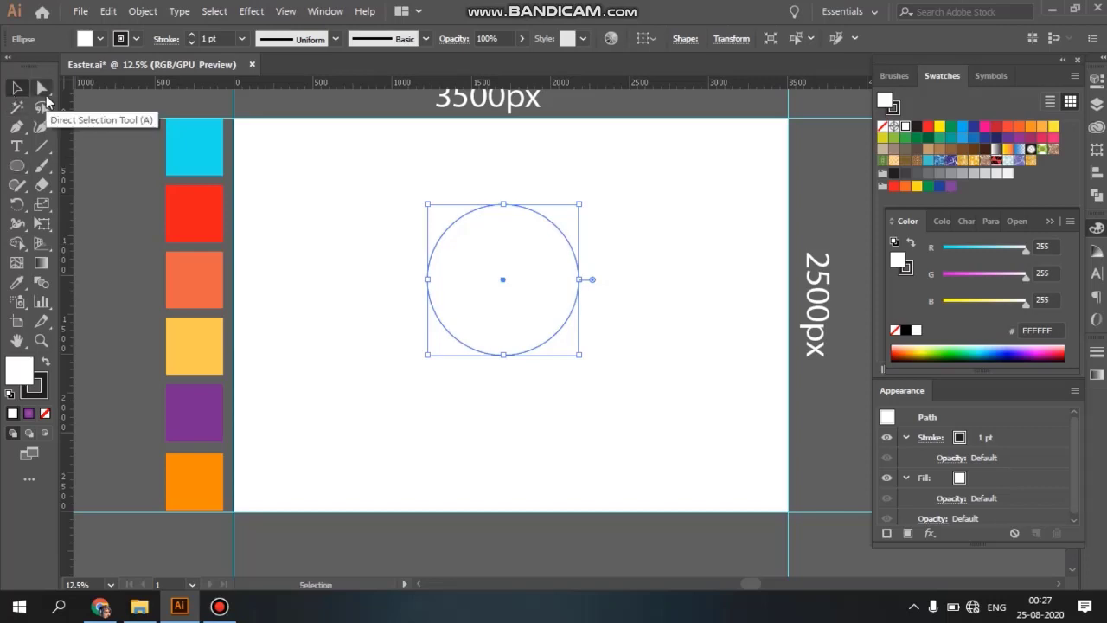
{"action": "left_click", "coordinate": [42, 89]}
{"action": "left_click", "coordinate": [504, 253]}
{"action": "left_click_drag", "start_coordinate": [482, 188], "coordinate": [522, 234]}
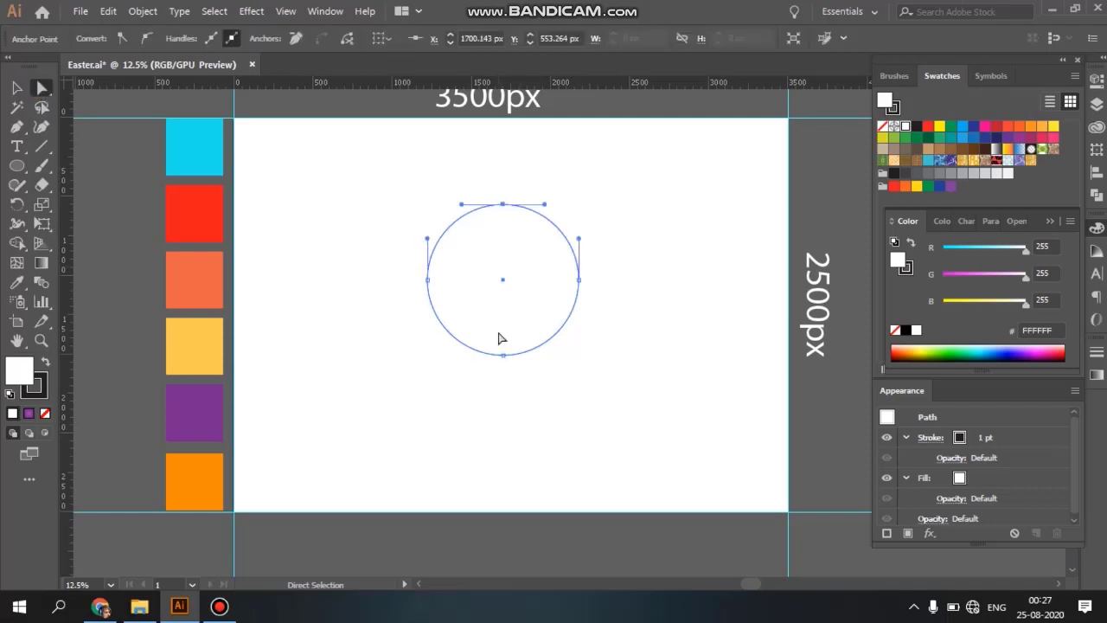
{"action": "left_click_drag", "start_coordinate": [503, 205], "coordinate": [500, 149]}
{"action": "left_click", "coordinate": [24, 89]}
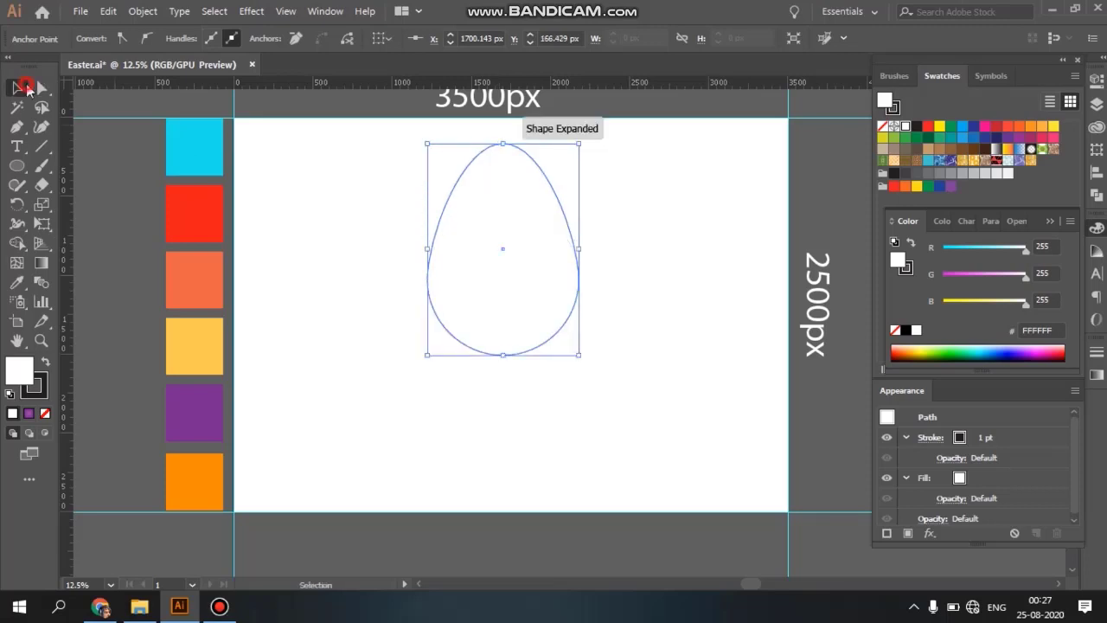
{"action": "left_click", "coordinate": [305, 275]}
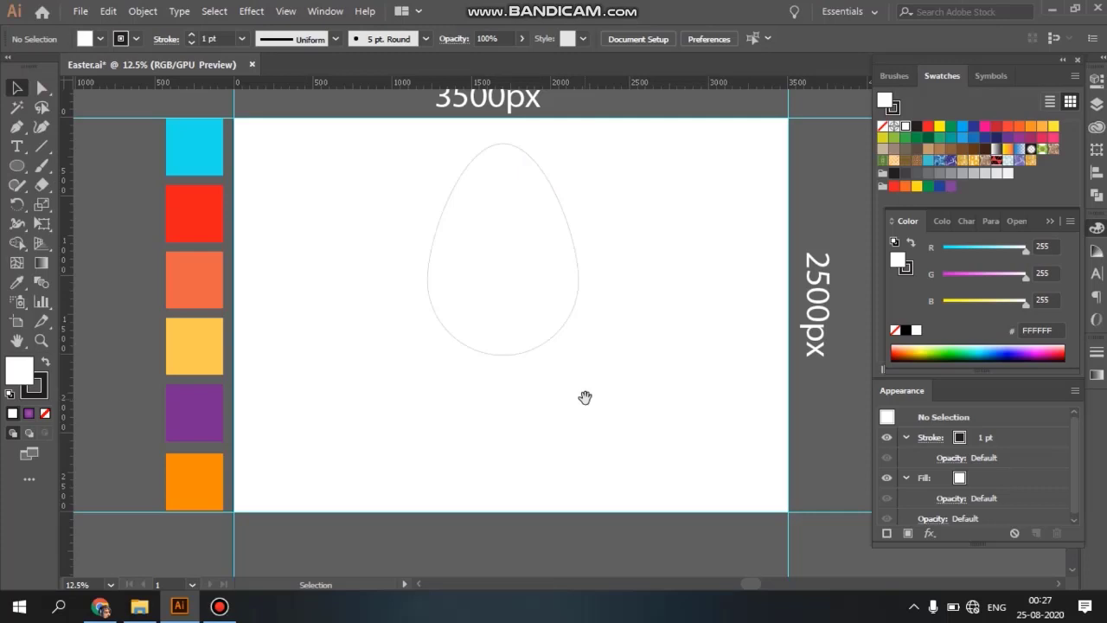
- Move the egg off the artboard, to the right of the 2500px label
{"action": "left_click_drag", "start_coordinate": [585, 397], "coordinate": [470, 417]}
{"action": "left_click", "coordinate": [406, 318]}
{"action": "left_click_drag", "start_coordinate": [388, 374], "coordinate": [804, 334]}
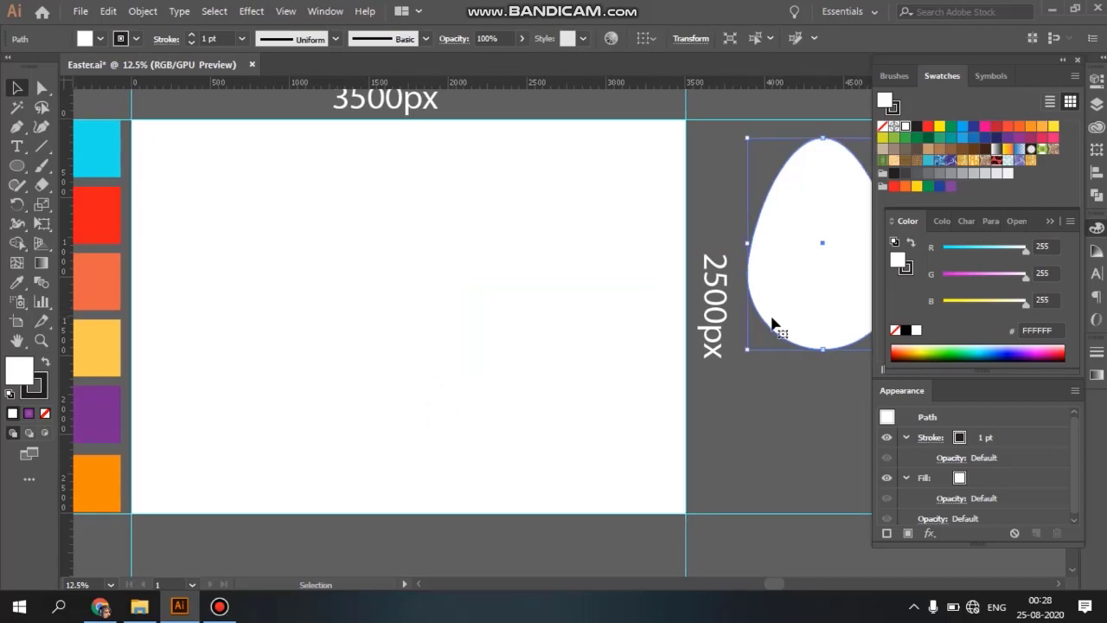
- Place a copy of the egg in the middle of the artboard and open the Decorative Legacy pattern swatch library
{"action": "left_click_drag", "start_coordinate": [787, 296], "coordinate": [372, 374]}
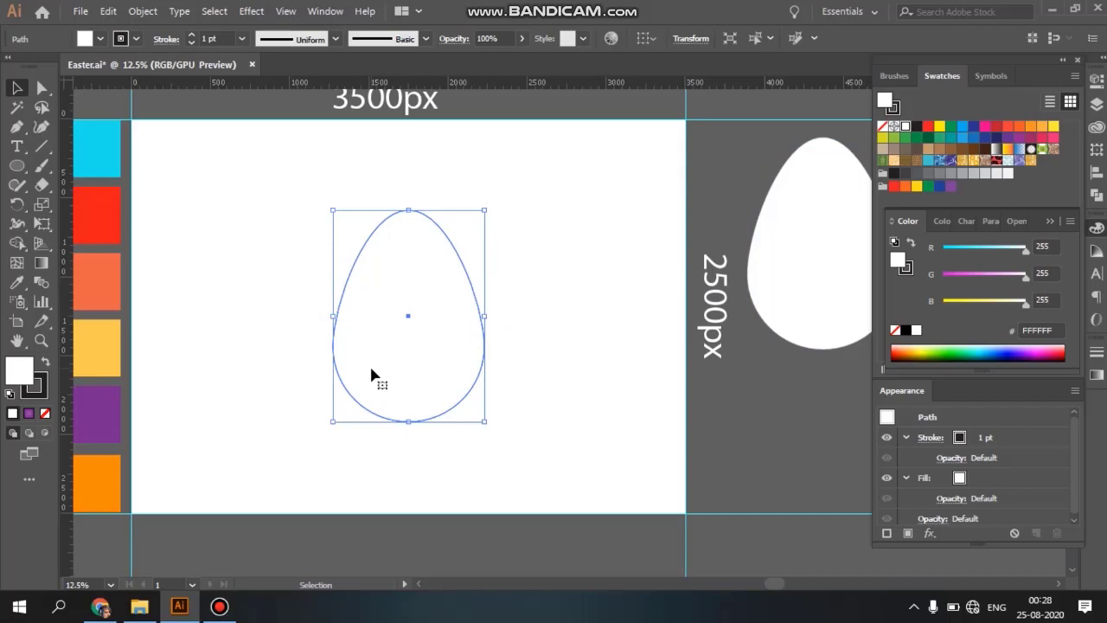
{"action": "key", "text": "alt+w"}
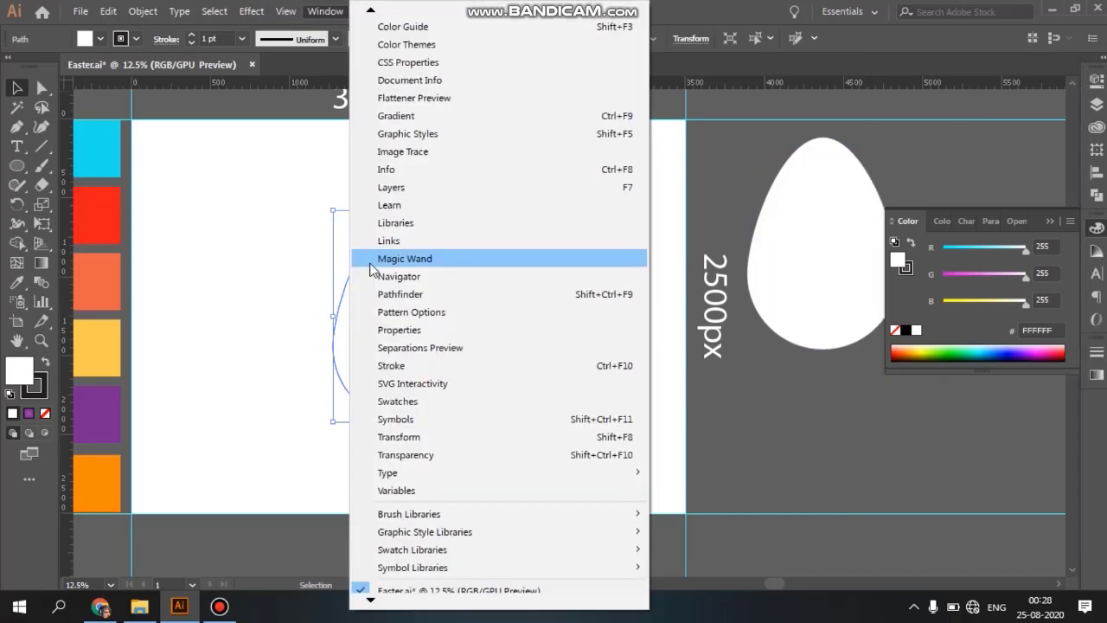
{"action": "left_click", "coordinate": [397, 402]}
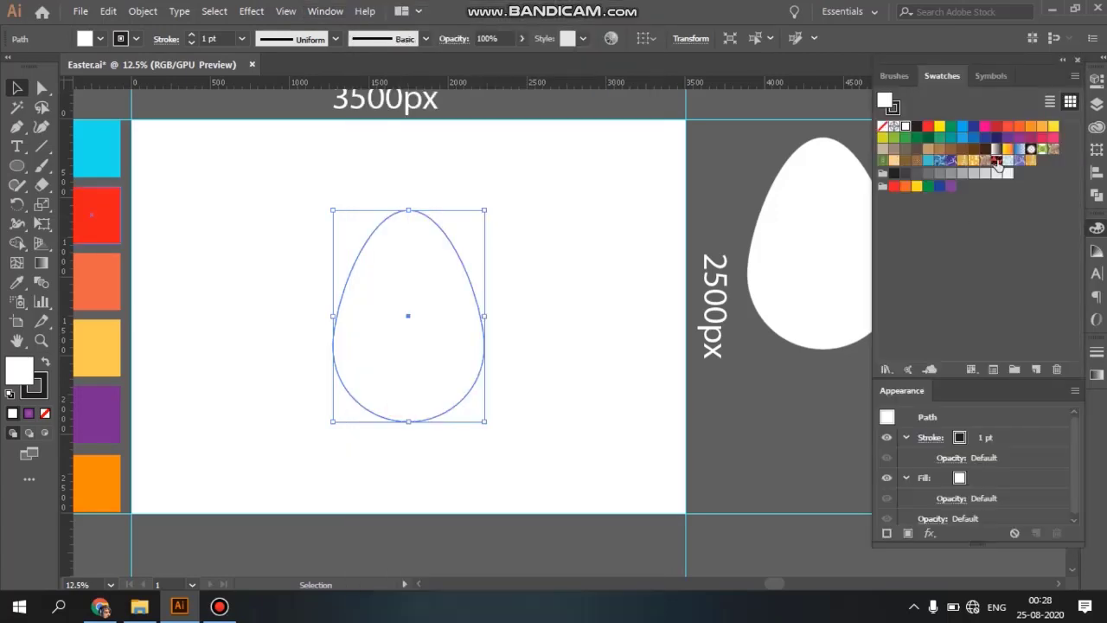
{"action": "left_click", "coordinate": [886, 371]}
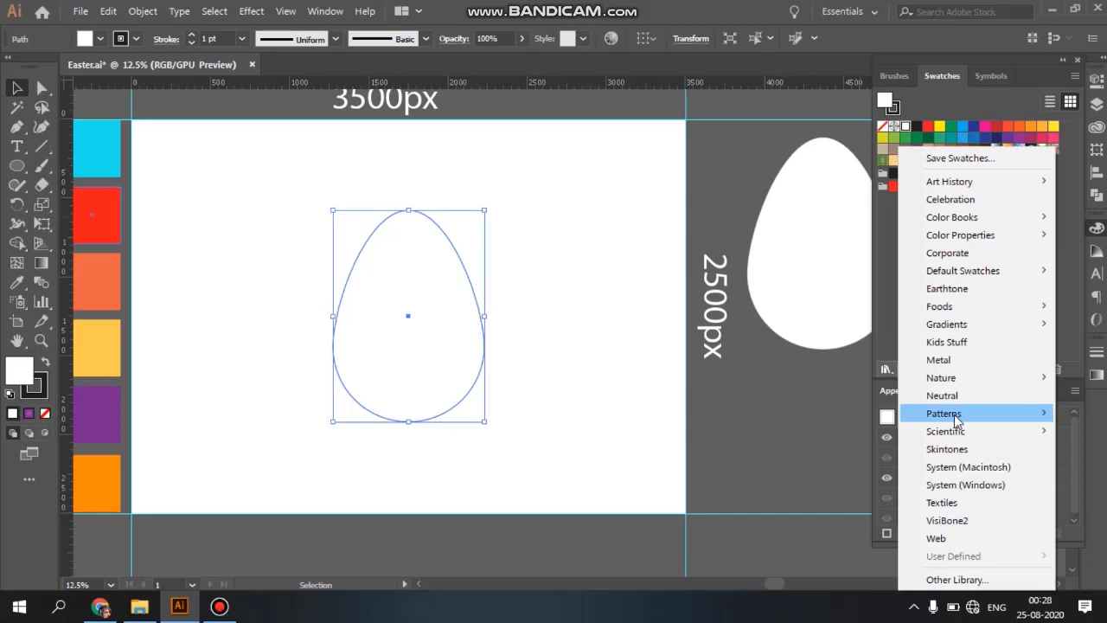
{"action": "mouse_move", "coordinate": [956, 421]}
{"action": "mouse_move", "coordinate": [853, 433]}
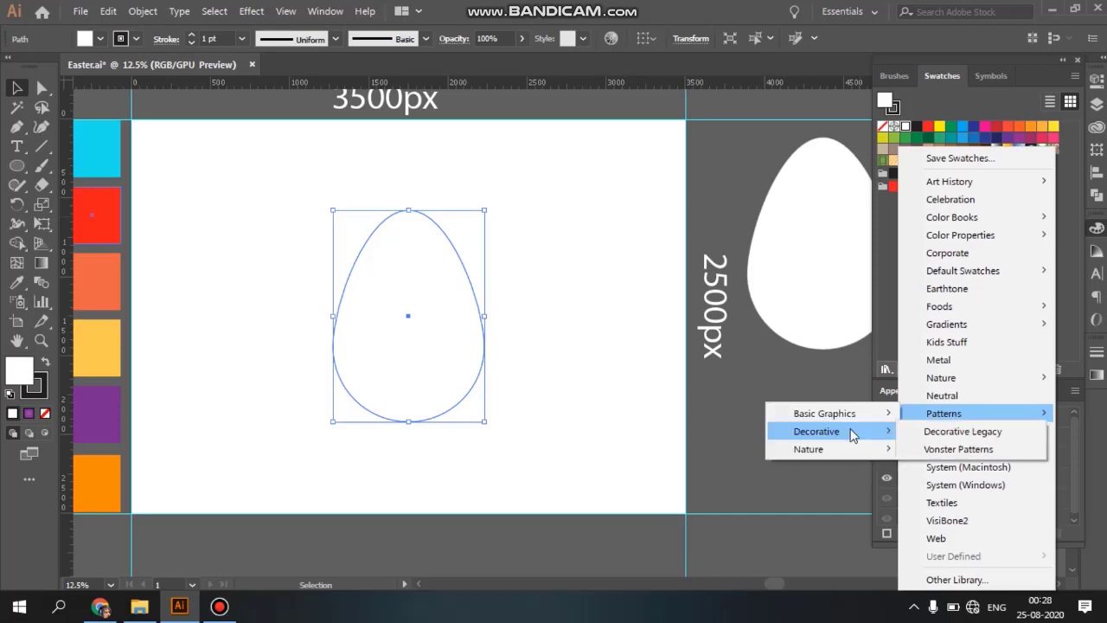
{"action": "left_click", "coordinate": [944, 433]}
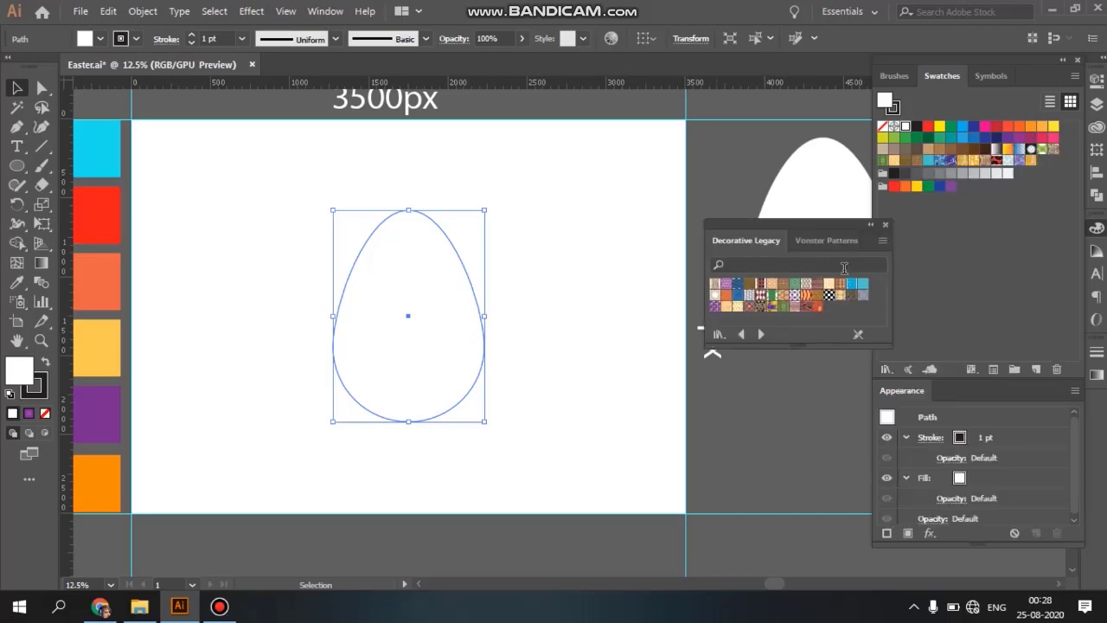
- Try several Decorative Legacy patterns as the copied egg's fill, including the purple, light blue and dark blue ones
{"action": "left_click", "coordinate": [795, 296]}
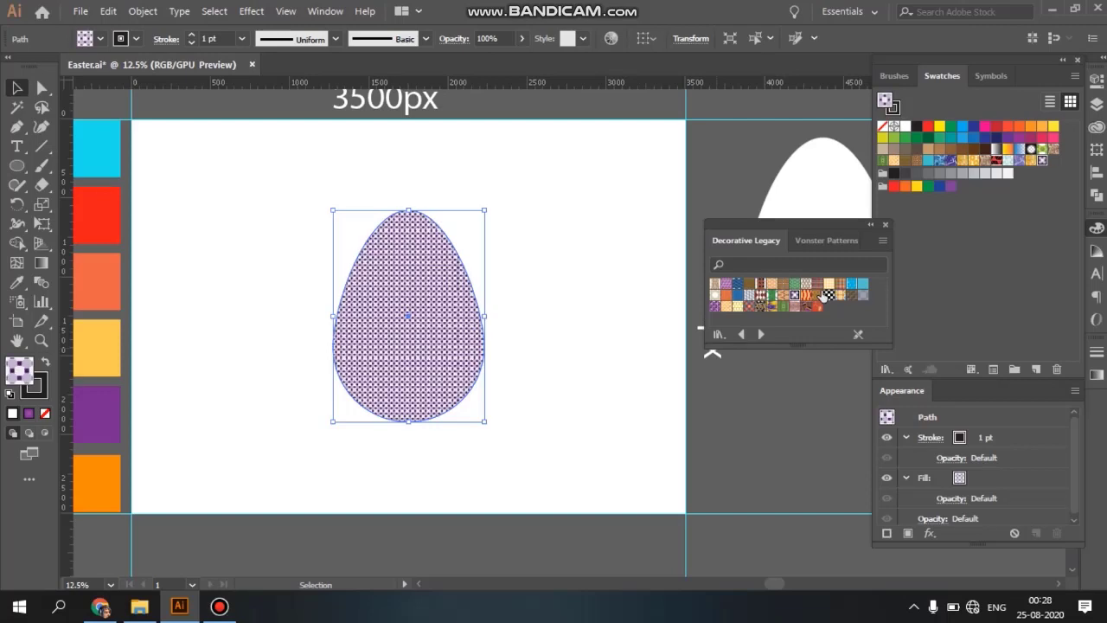
{"action": "left_click", "coordinate": [840, 295]}
{"action": "left_click", "coordinate": [737, 284]}
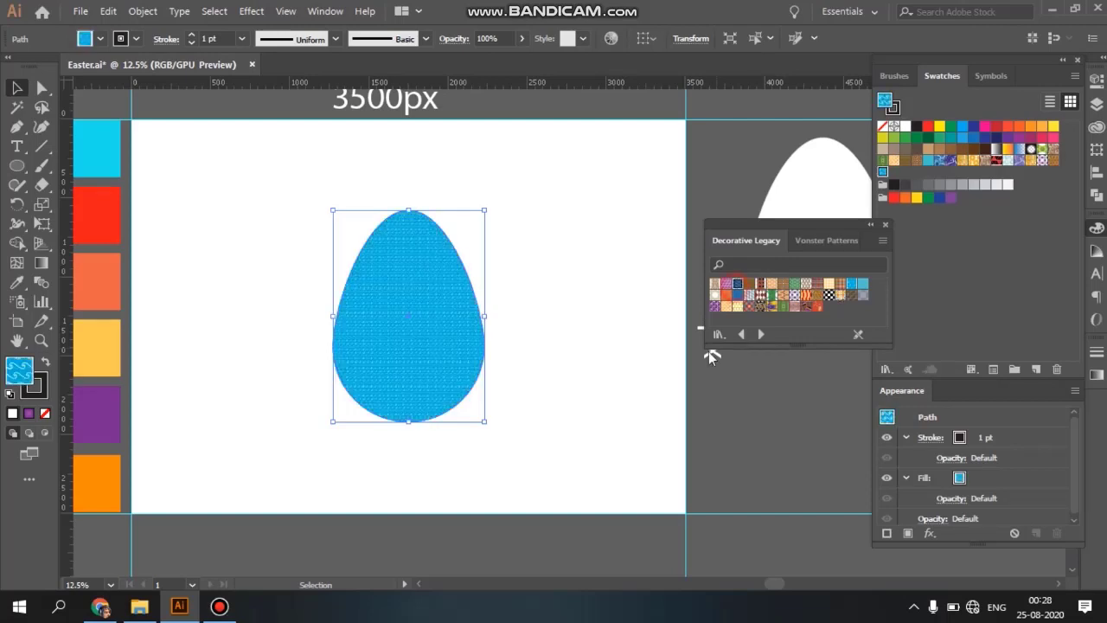
{"action": "left_click", "coordinate": [749, 296]}
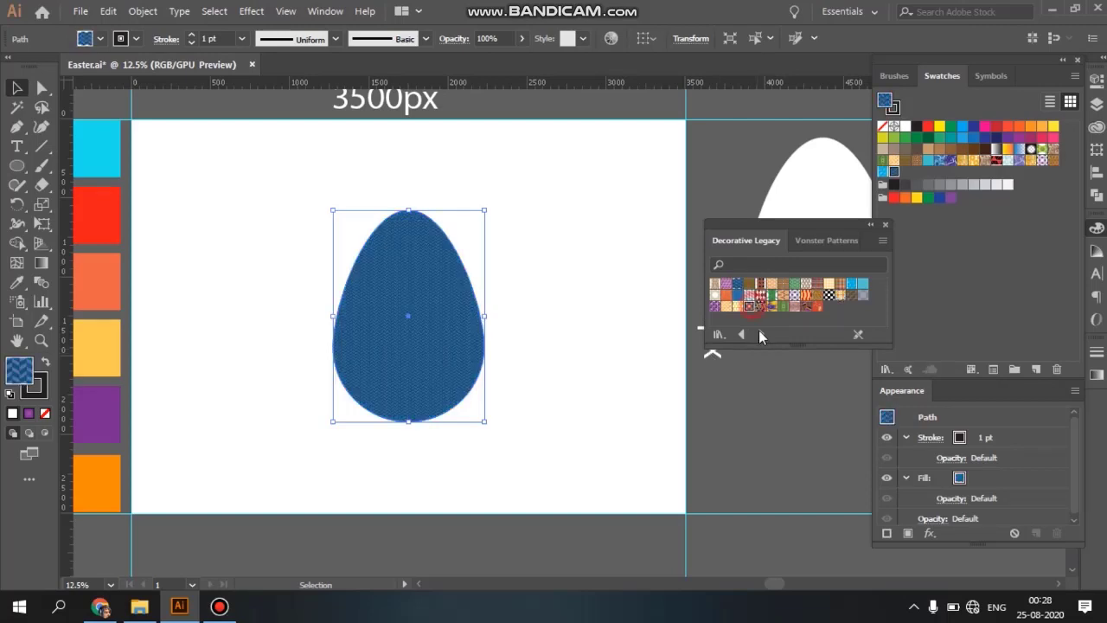
- Fill the copied egg with the yellow and orange swirl from Vonster Patterns and close the swatch library
{"action": "left_click", "coordinate": [761, 334]}
{"action": "left_click", "coordinate": [783, 284]}
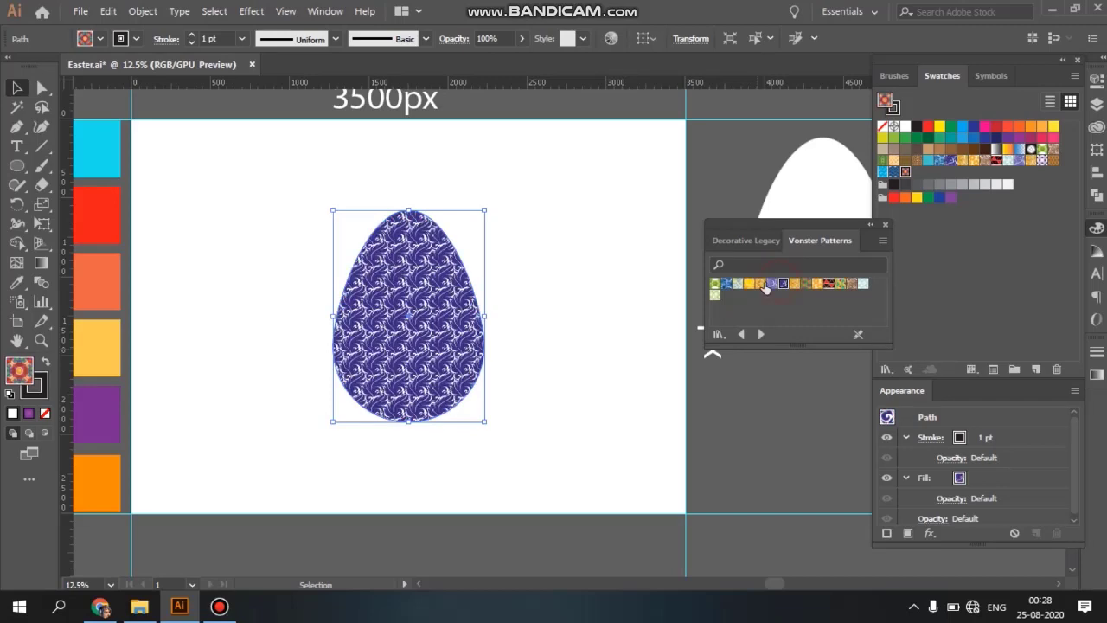
{"action": "left_click", "coordinate": [749, 284]}
{"action": "left_click", "coordinate": [746, 287]}
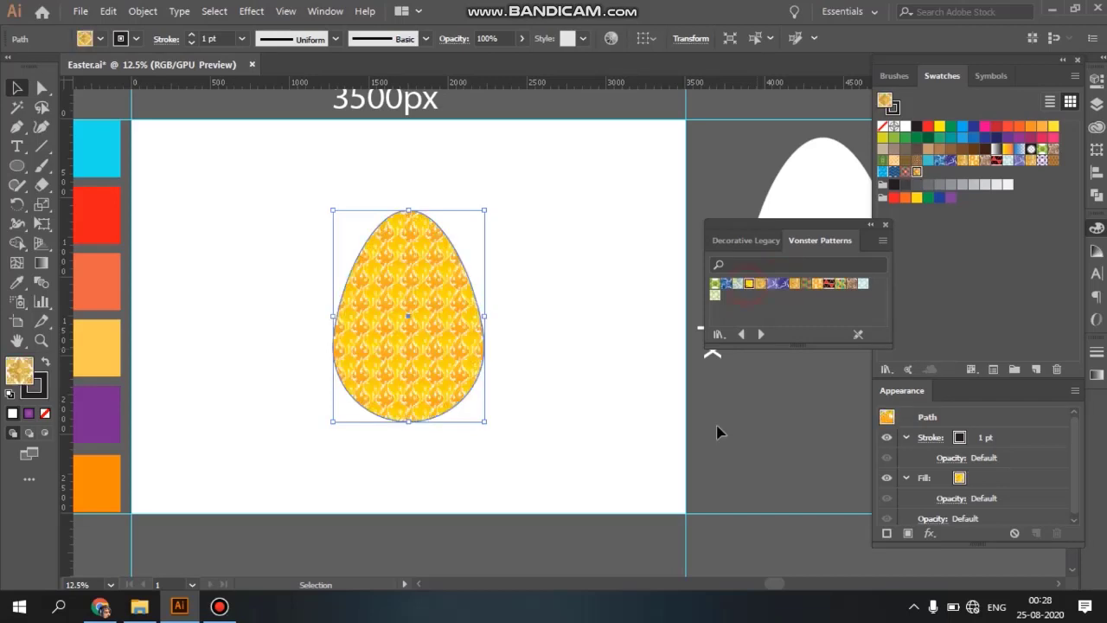
{"action": "left_click", "coordinate": [545, 416]}
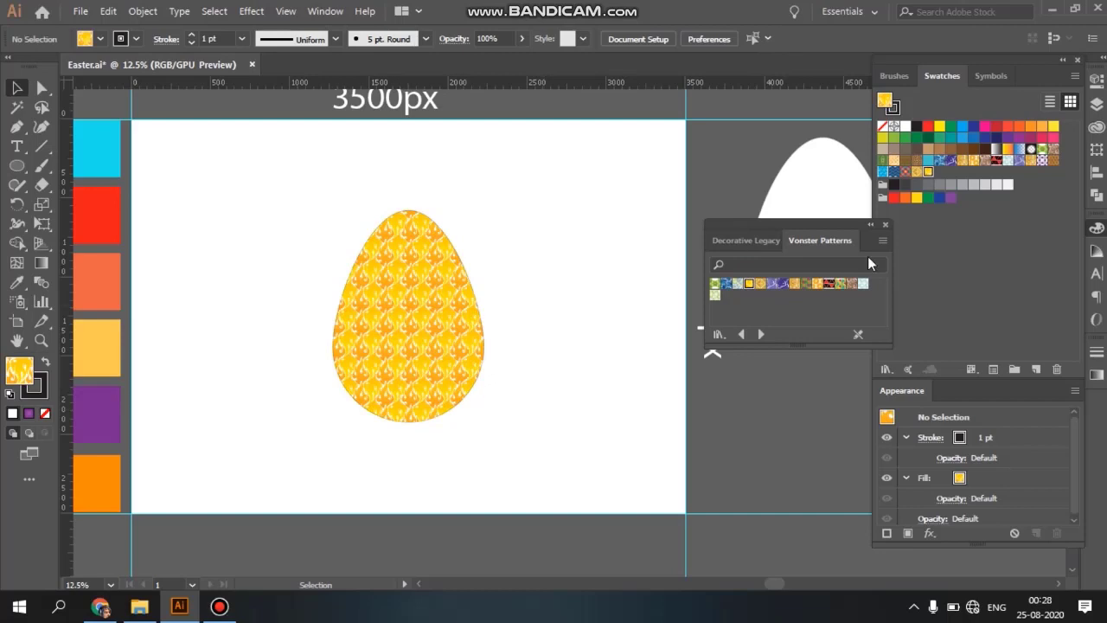
{"action": "left_click", "coordinate": [887, 225]}
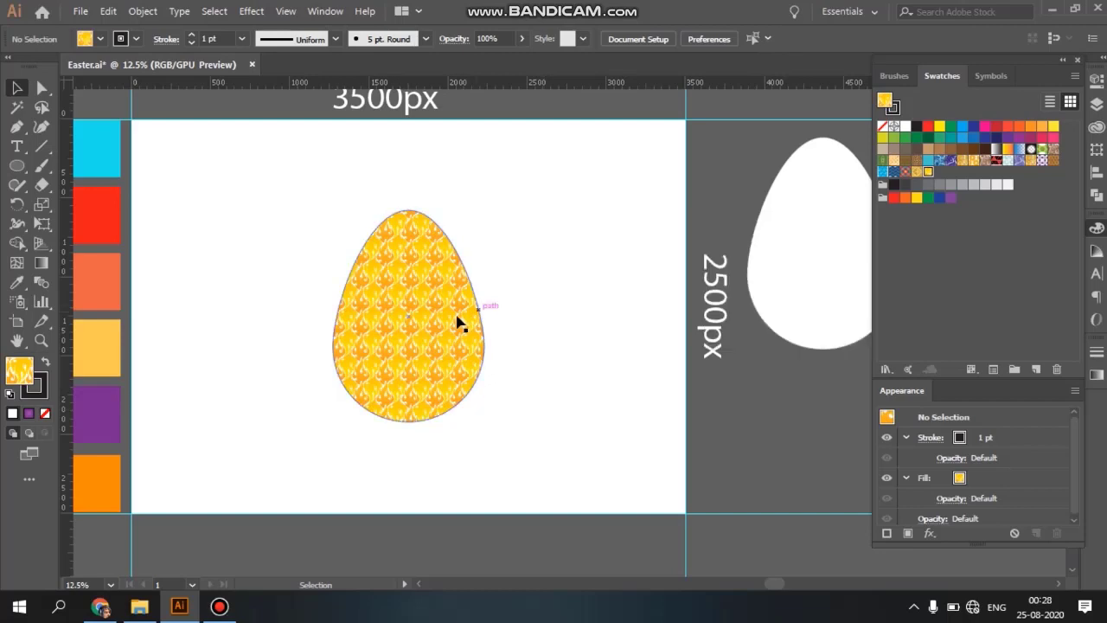
- Delete the patterned egg from the artboard
{"action": "left_click", "coordinate": [458, 322]}
{"action": "key", "text": "Delete"}
{"action": "left_click_drag", "start_coordinate": [442, 316], "coordinate": [453, 323]}
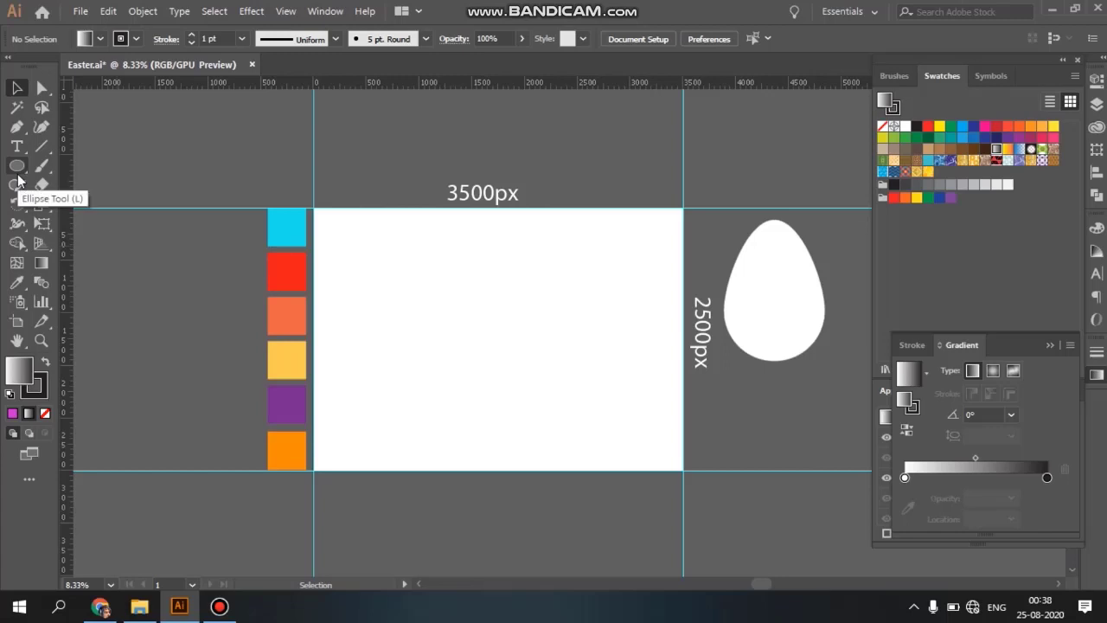
- Draw a large square centred on the artboard, filled with the white-to-black linear gradient
{"action": "key", "text": "m"}
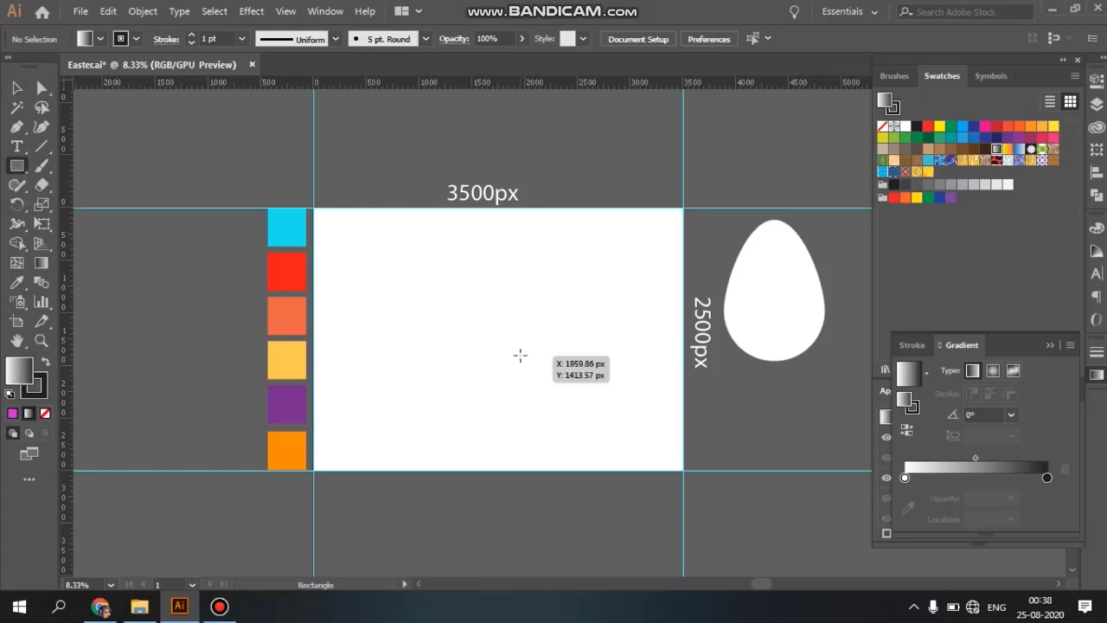
{"action": "left_click_drag", "start_coordinate": [500, 334], "coordinate": [595, 435]}
{"action": "left_click", "coordinate": [17, 88]}
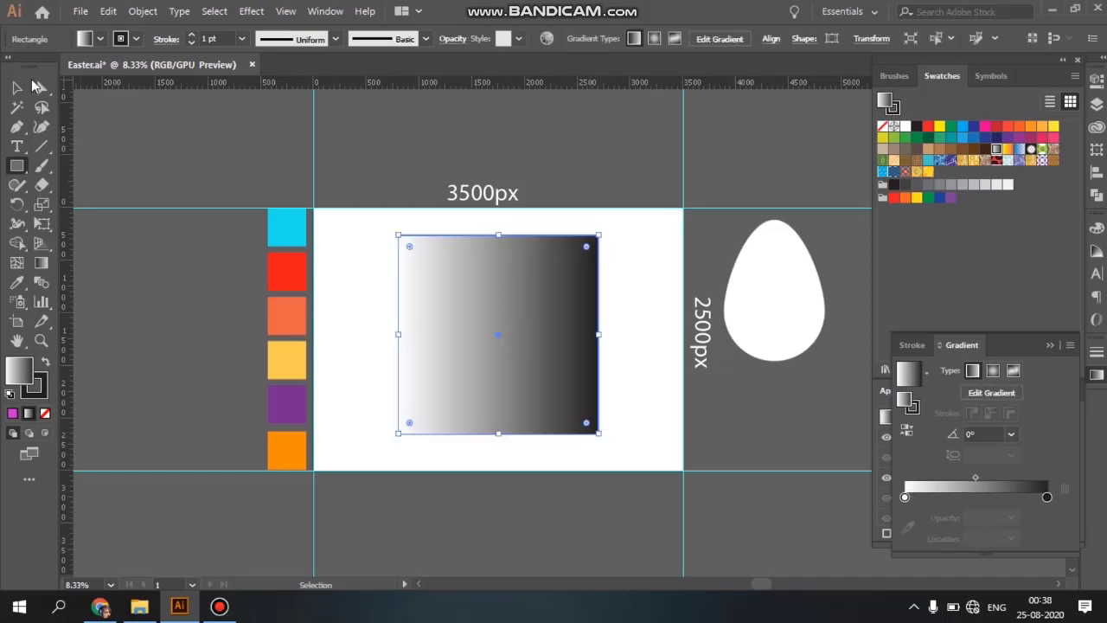
{"action": "left_click", "coordinate": [314, 440]}
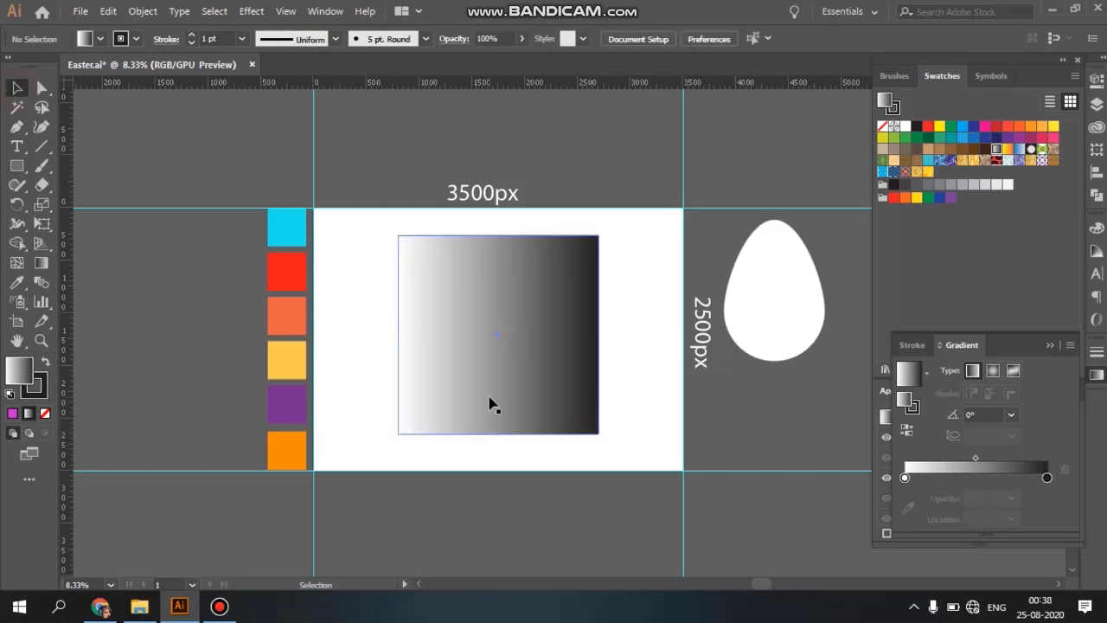
- Set the start colour stop of the square's gradient to the purple sampled from the palette beside the artboard
{"action": "left_click", "coordinate": [491, 404]}
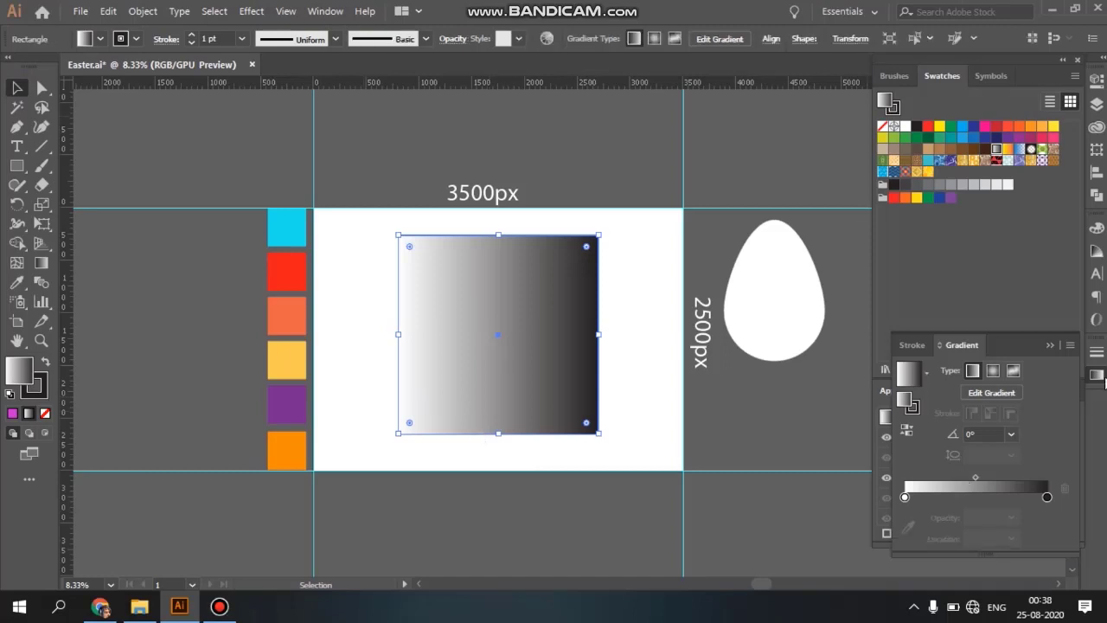
{"action": "left_click", "coordinate": [906, 496]}
{"action": "left_click", "coordinate": [1047, 497]}
{"action": "left_click", "coordinate": [905, 498]}
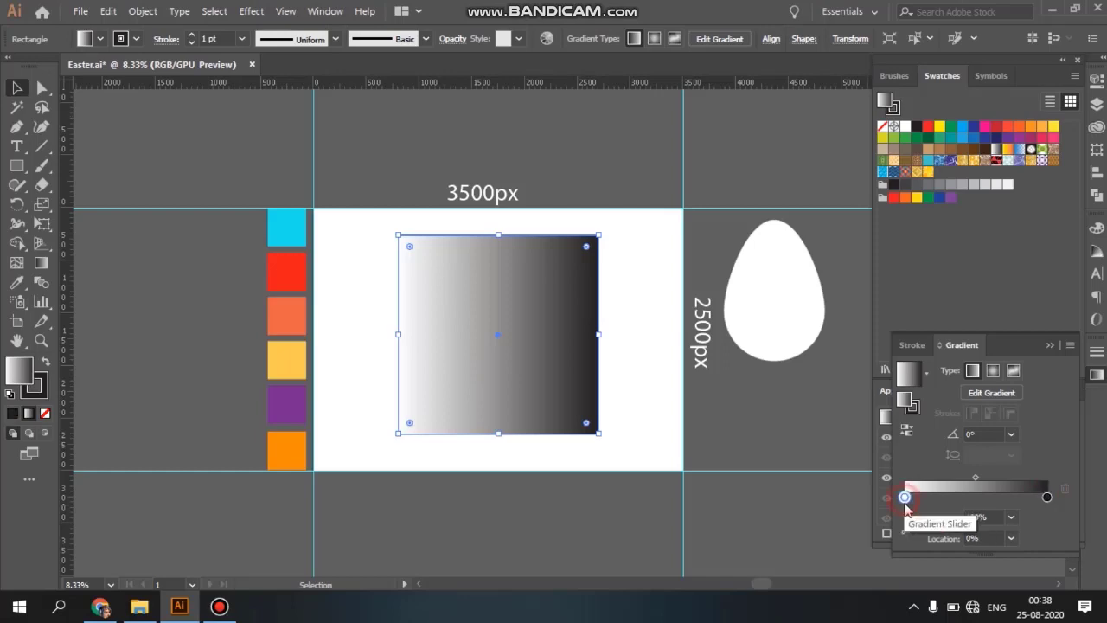
{"action": "left_click", "coordinate": [905, 498]}
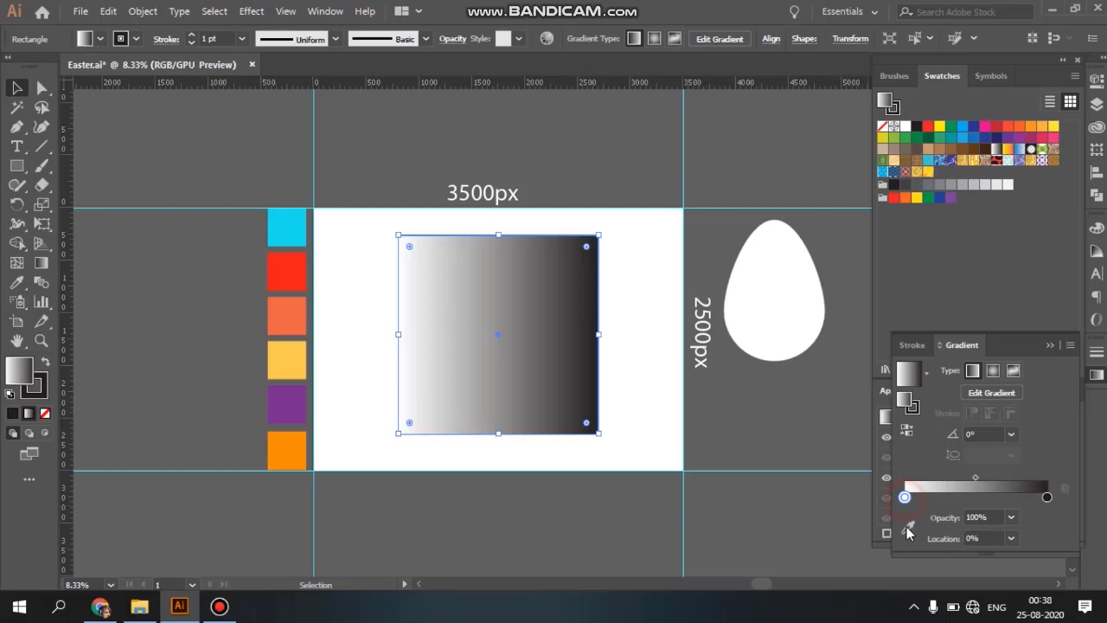
{"action": "left_click", "coordinate": [909, 530]}
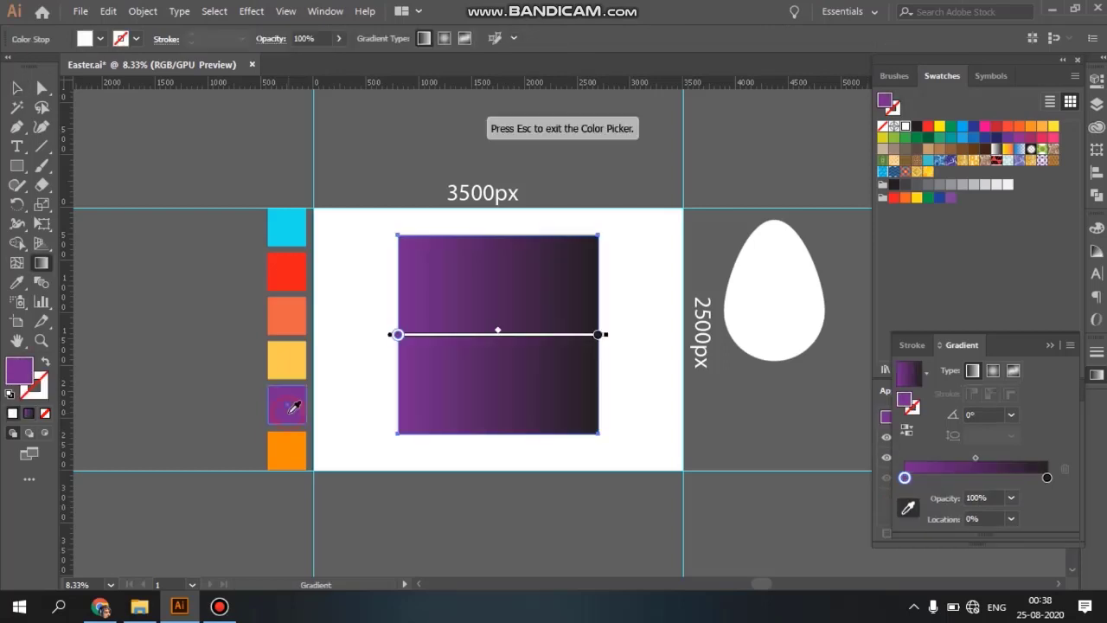
- Set the end colour stop of the square's gradient to the same purple palette colour
{"action": "left_click", "coordinate": [1048, 478]}
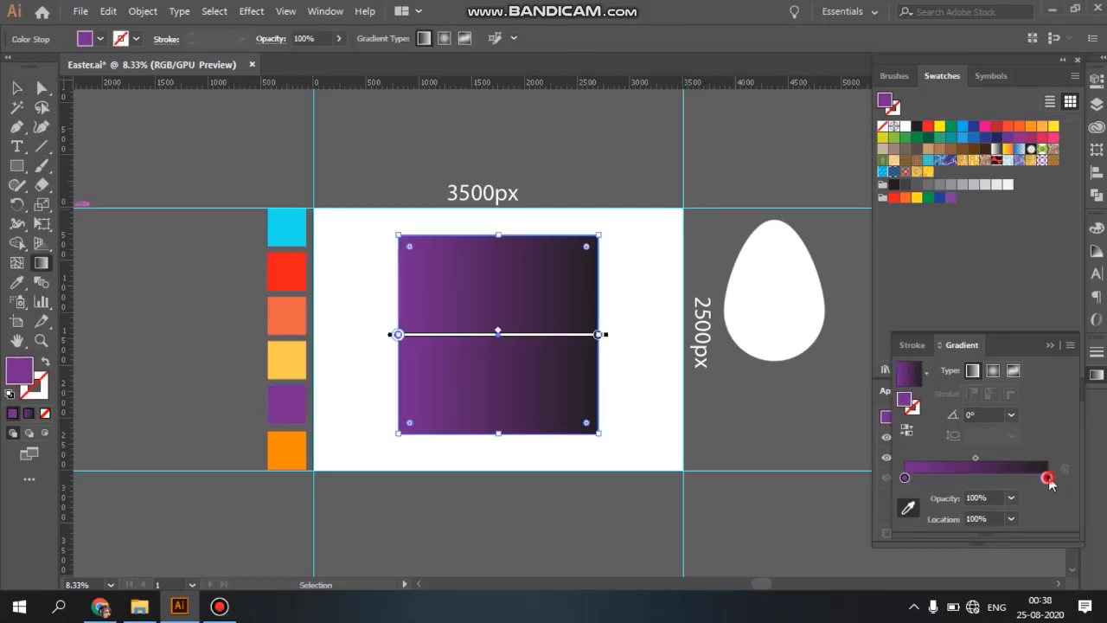
{"action": "left_click", "coordinate": [908, 509]}
{"action": "left_click", "coordinate": [287, 399]}
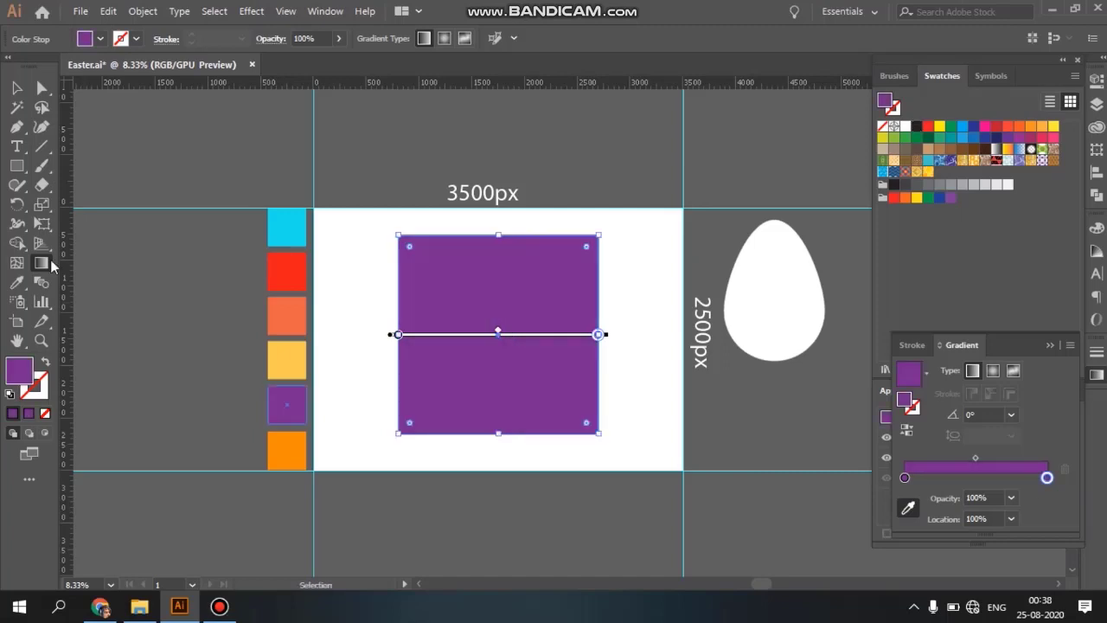
- Set the end colour stop of the square's gradient to the lighter purple B34BDB (R 179, G 75, B 219)
{"action": "left_click", "coordinate": [1046, 479]}
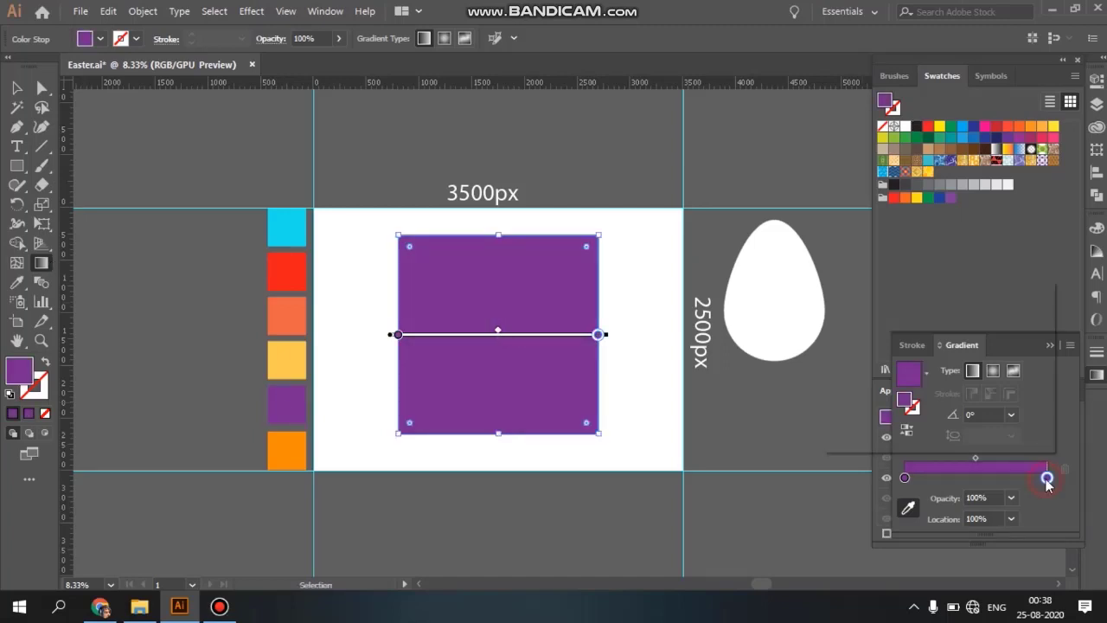
{"action": "left_click", "coordinate": [1047, 479]}
{"action": "left_click_drag", "start_coordinate": [968, 389], "coordinate": [982, 394]}
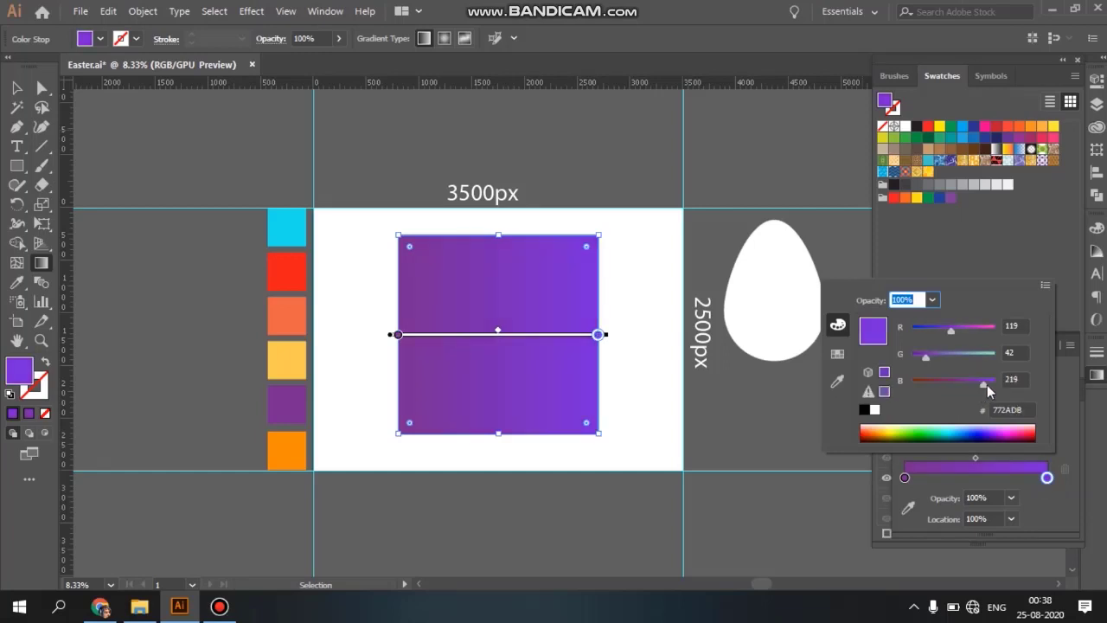
{"action": "left_click_drag", "start_coordinate": [951, 330], "coordinate": [971, 331]}
{"action": "left_click_drag", "start_coordinate": [926, 356], "coordinate": [936, 360]}
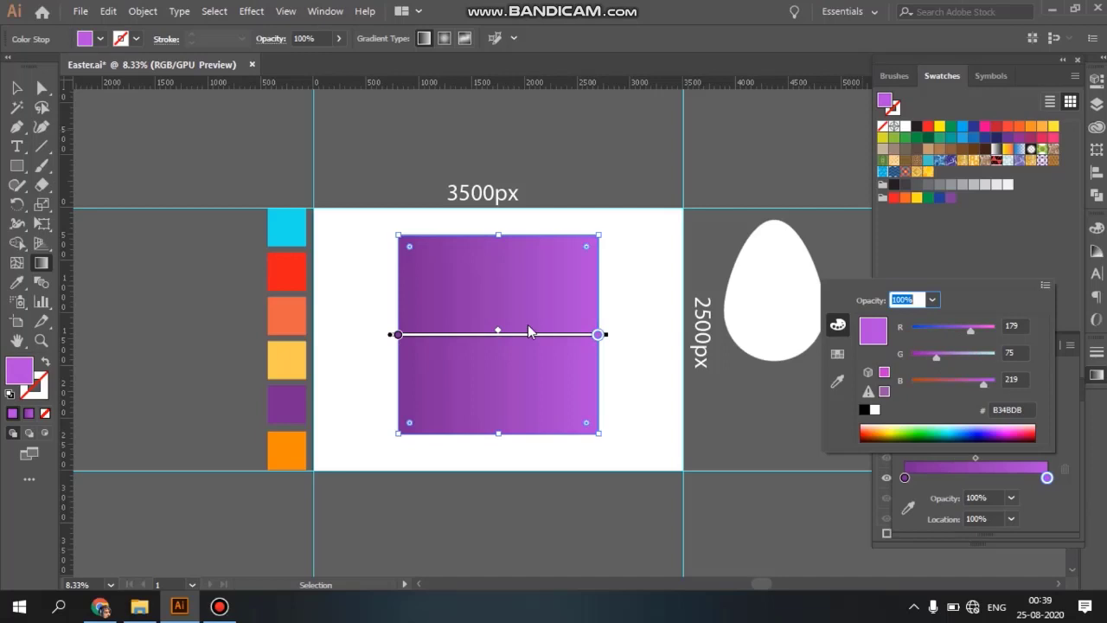
{"action": "left_click", "coordinate": [1012, 253]}
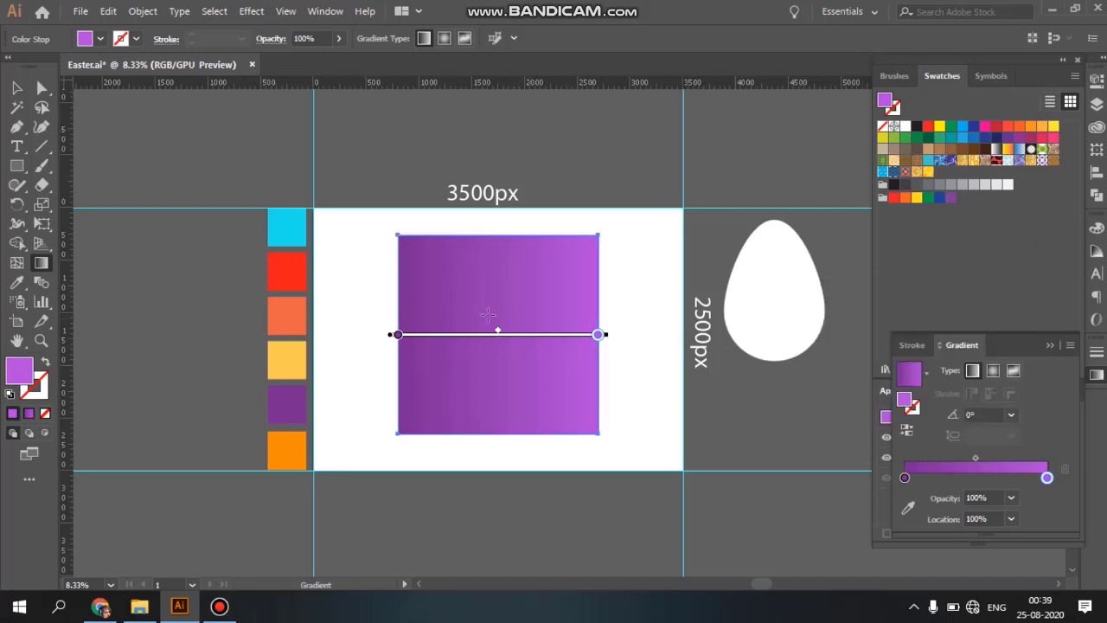
- Make the square's gradient radial, reverse it so the lighter purple is in the centre, and extend its radius past the square's edge
{"action": "left_click", "coordinate": [994, 372]}
{"action": "mouse_move", "coordinate": [498, 345]}
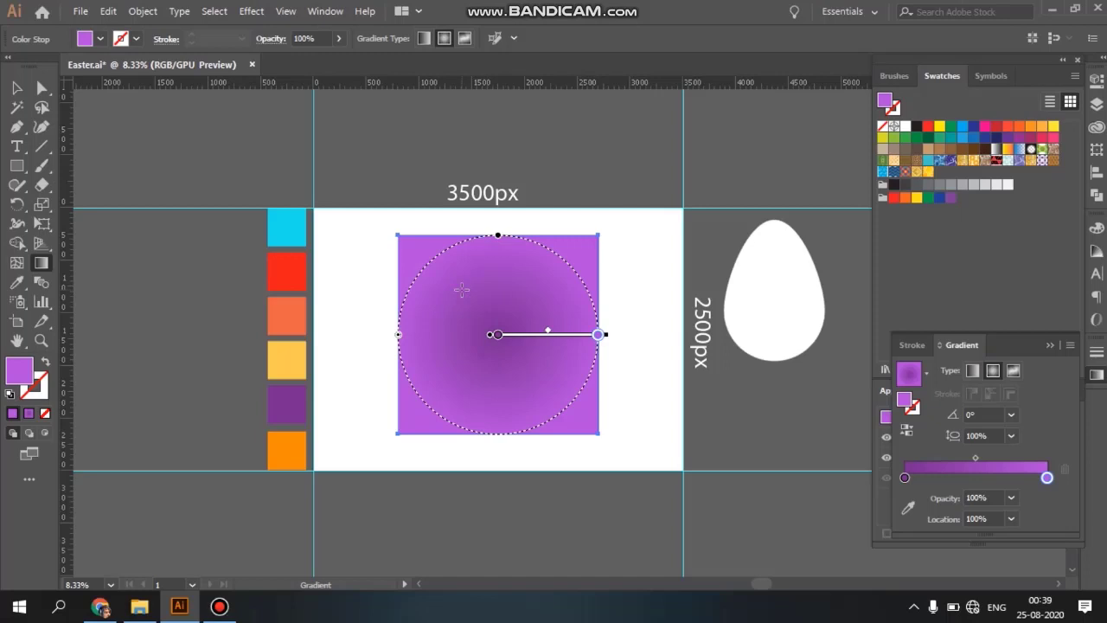
{"action": "left_click", "coordinate": [906, 430]}
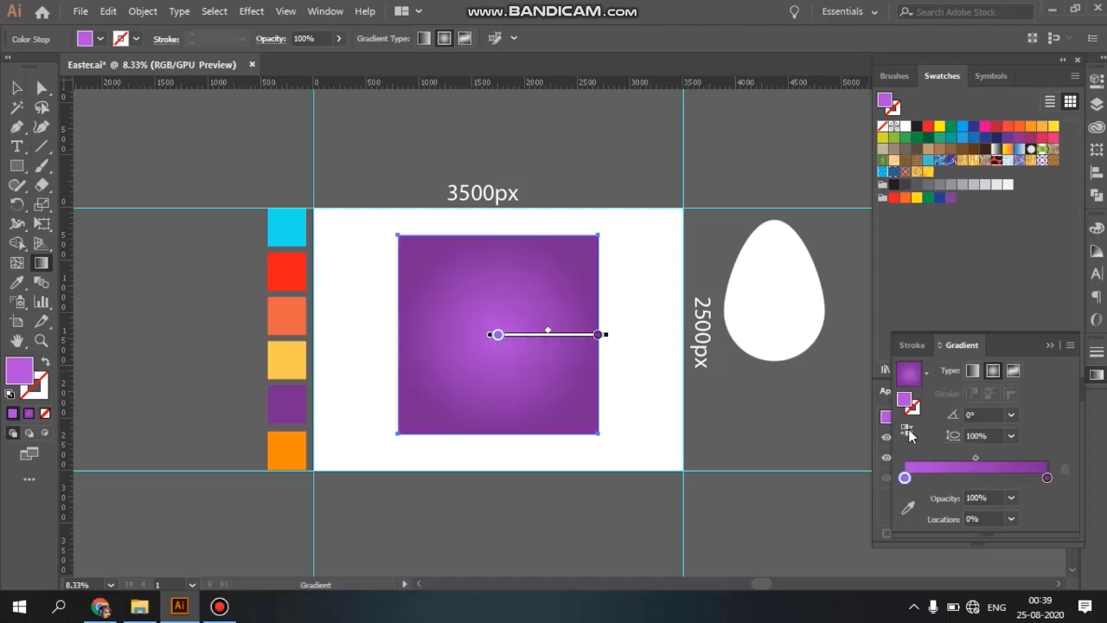
{"action": "mouse_move", "coordinate": [595, 342]}
{"action": "left_click_drag", "start_coordinate": [596, 342], "coordinate": [628, 343]}
{"action": "key", "text": "v"}
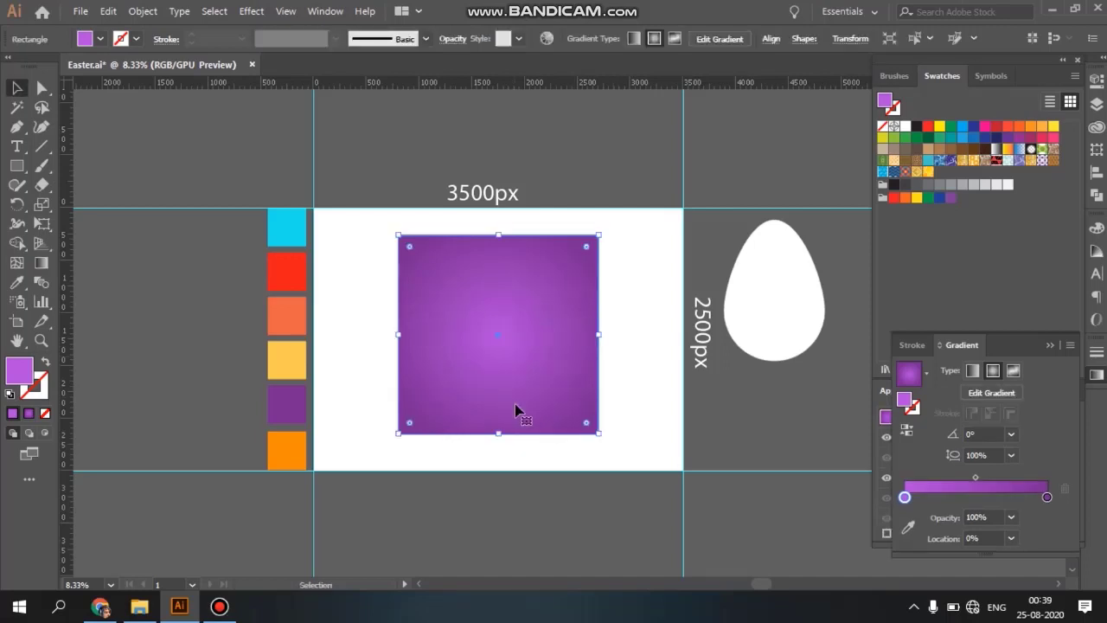
{"action": "left_click", "coordinate": [370, 367]}
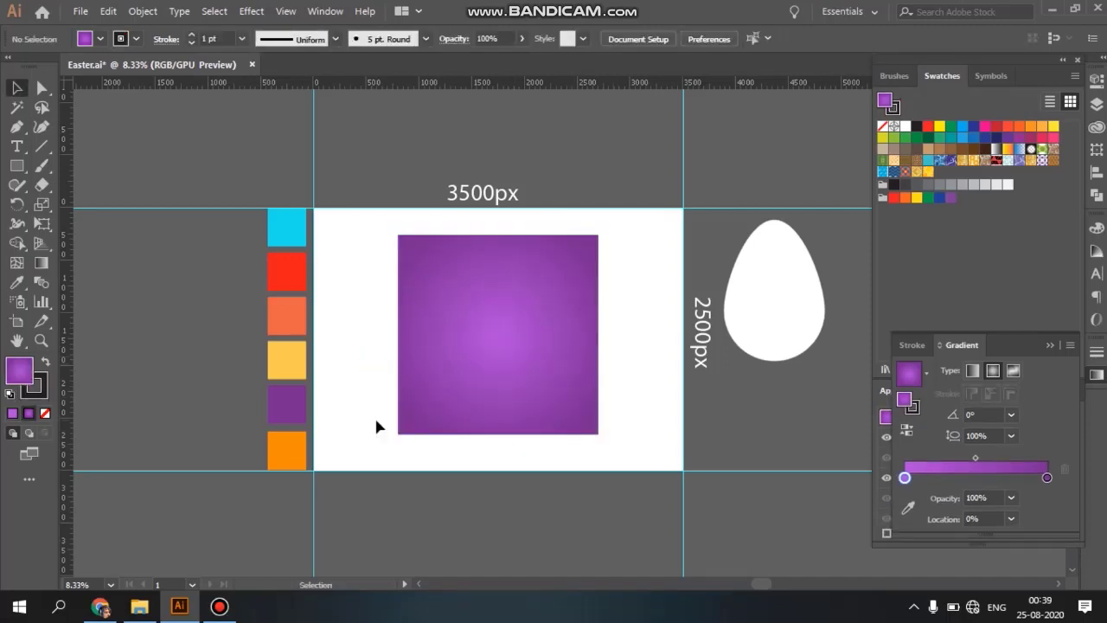
- Draw a horizontal line across the full width of the purple square near its lower edge, with a 14 pt stroke
{"action": "key", "text": "ctrl+equal"}
{"action": "left_click", "coordinate": [43, 147]}
{"action": "left_click_drag", "start_coordinate": [317, 453], "coordinate": [615, 455]}
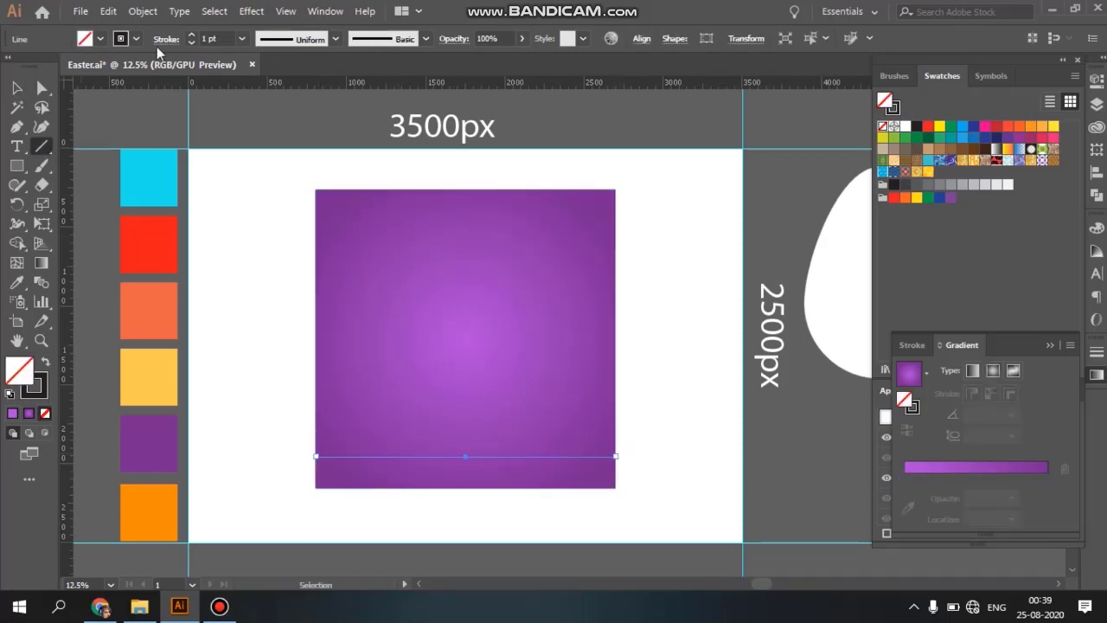
{"action": "left_click", "coordinate": [241, 39]}
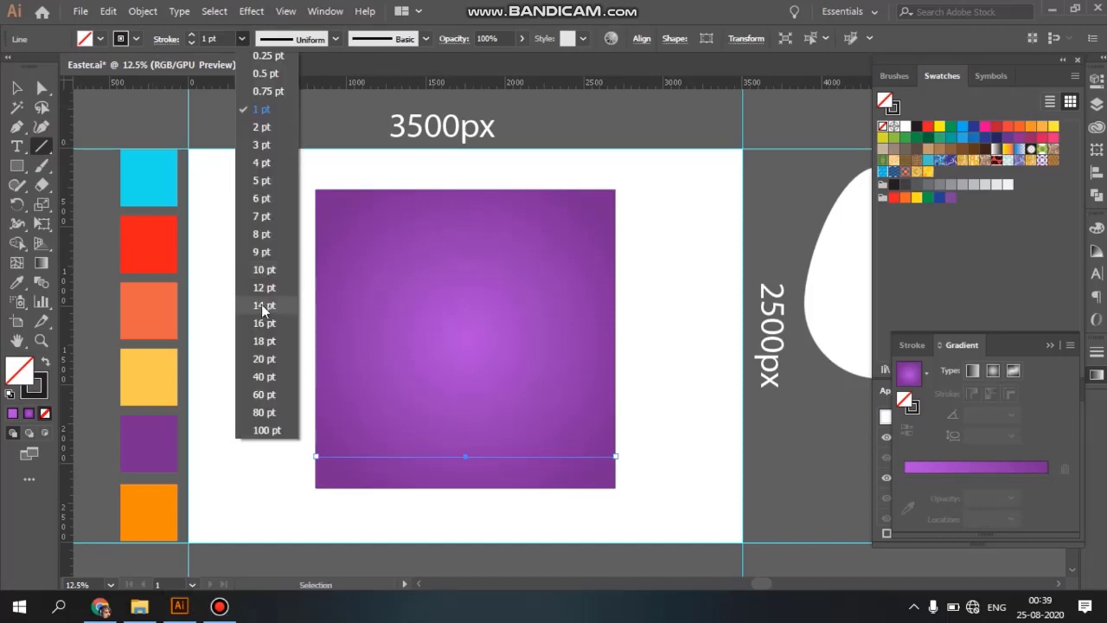
{"action": "left_click", "coordinate": [264, 307]}
- Set the horizontal line's stroke colour to white, FFFFFF
{"action": "left_click", "coordinate": [34, 386]}
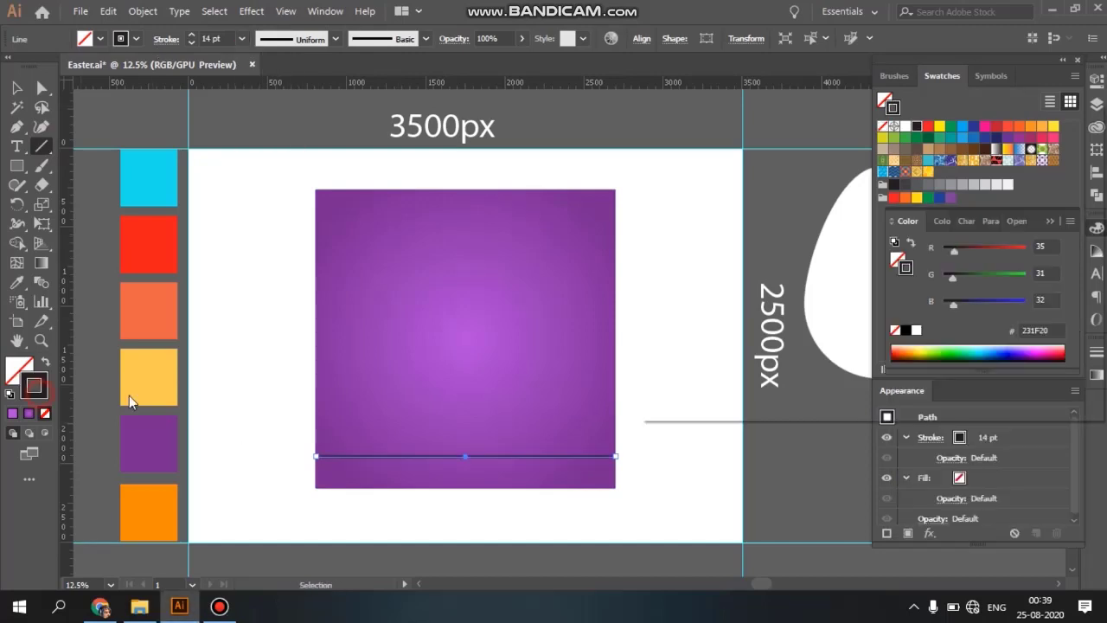
{"action": "double_click", "coordinate": [35, 386]}
{"action": "left_click_drag", "start_coordinate": [676, 183], "coordinate": [657, 164]}
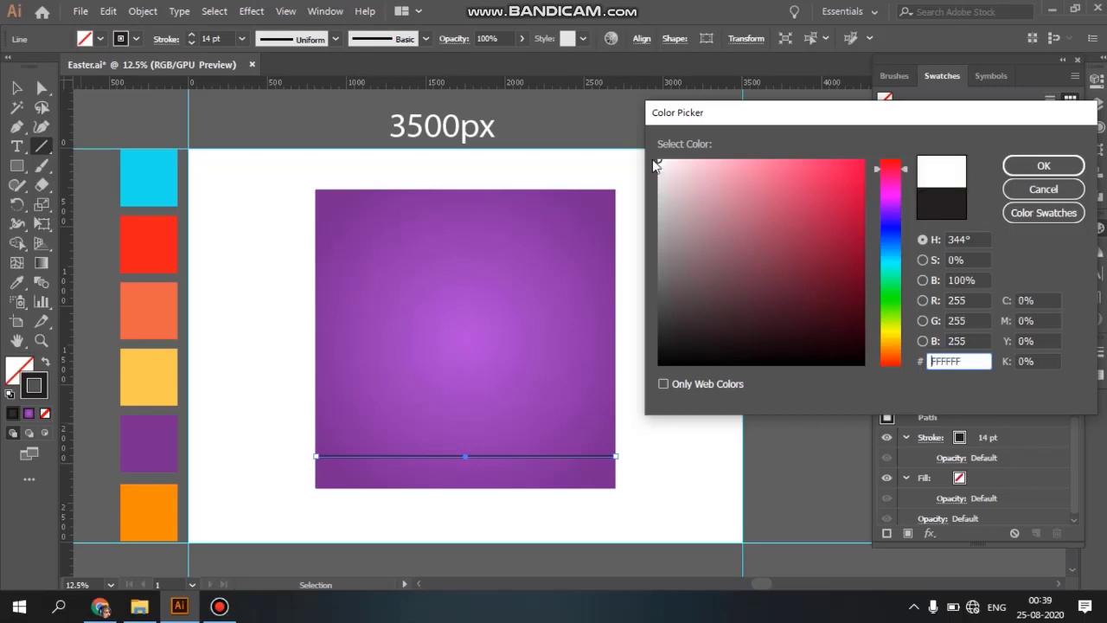
{"action": "left_click", "coordinate": [1044, 166]}
{"action": "left_click", "coordinate": [19, 89]}
- Draw a circle about 70 px wide just above the white line, at the left edge of the purple square
{"action": "left_click_drag", "start_coordinate": [474, 335], "coordinate": [524, 280]}
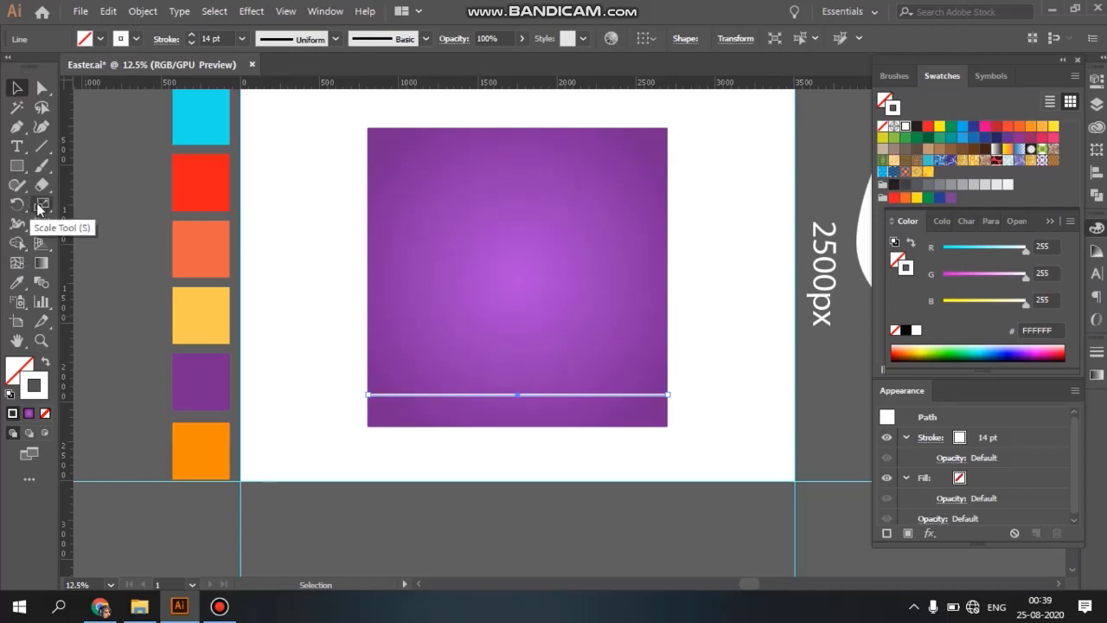
{"action": "key", "text": "l"}
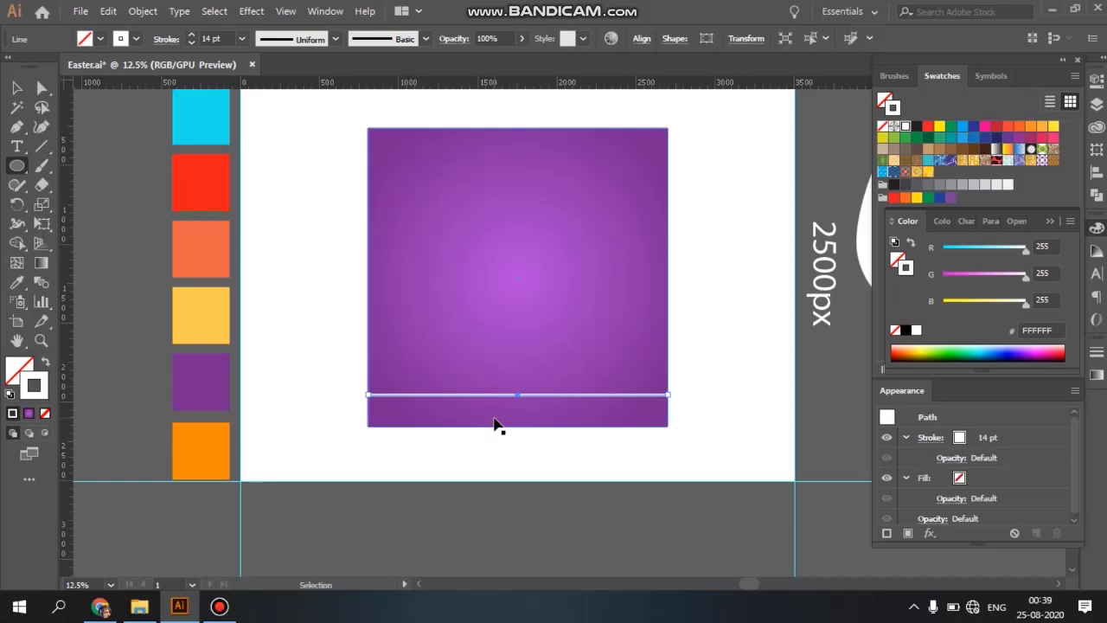
{"action": "scroll", "coordinate": [472, 464], "scroll_direction": "up", "scroll_amount": 2}
{"action": "scroll", "coordinate": [268, 378], "scroll_direction": "up", "scroll_amount": 2}
{"action": "mouse_move", "coordinate": [268, 378]}
{"action": "left_mouse_down"}
{"action": "mouse_move", "coordinate": [278, 392]}
{"action": "mouse_move", "coordinate": [257, 391]}
{"action": "left_mouse_up"}
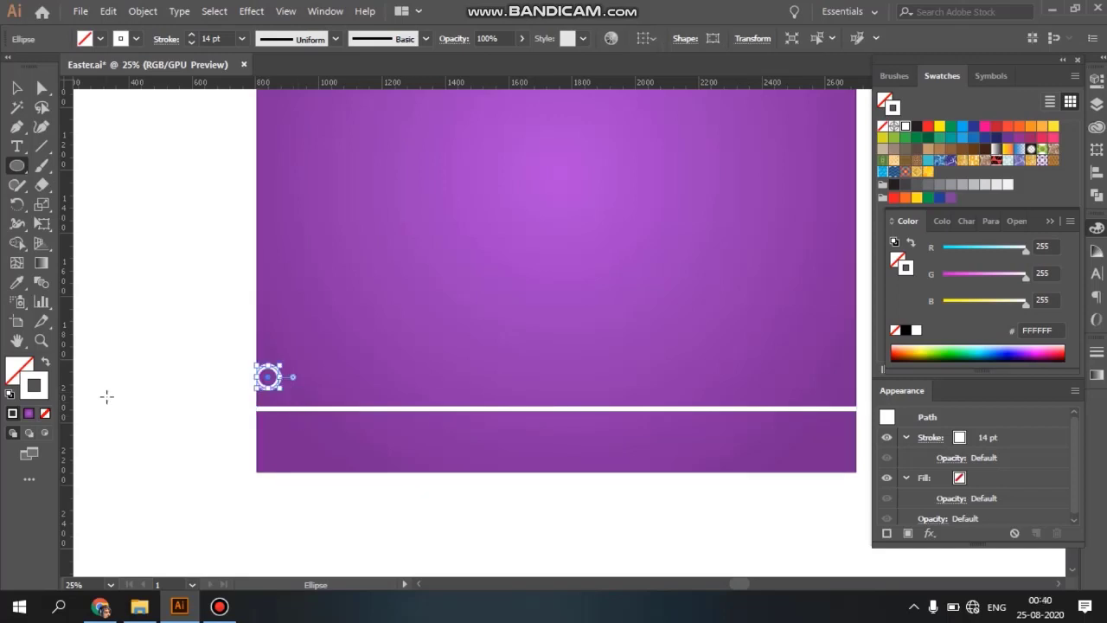
- Fill the small circle with the yellow sampled from the palette, without a stroke
{"action": "left_click", "coordinate": [13, 369]}
{"action": "key", "text": "space"}
{"action": "left_click_drag", "start_coordinate": [324, 390], "coordinate": [691, 420]}
{"action": "key", "text": "i"}
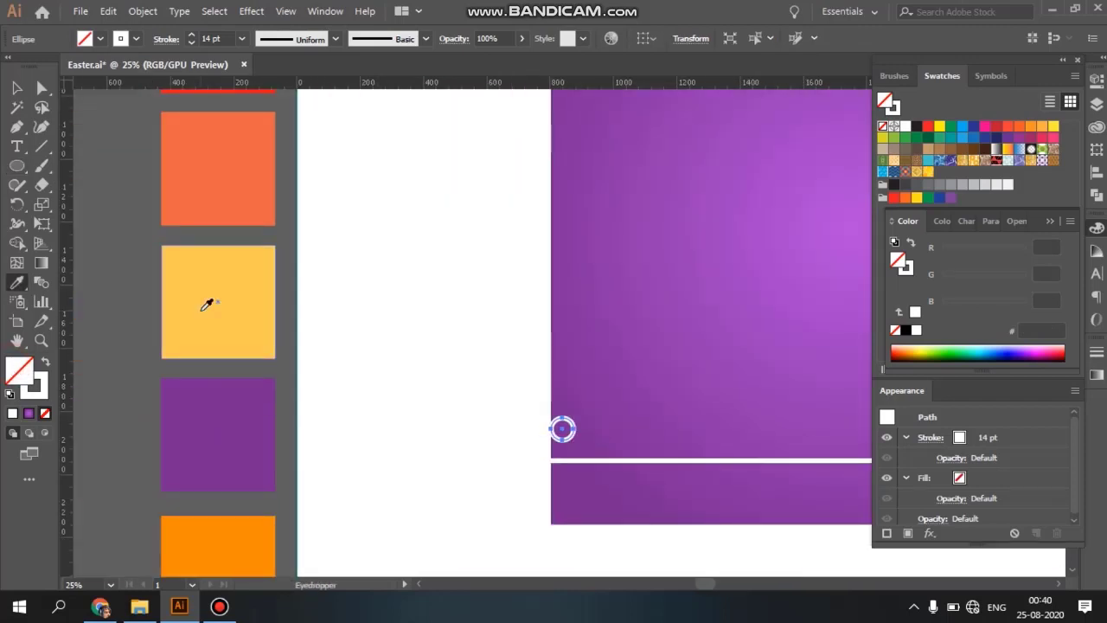
{"action": "left_click", "coordinate": [204, 309]}
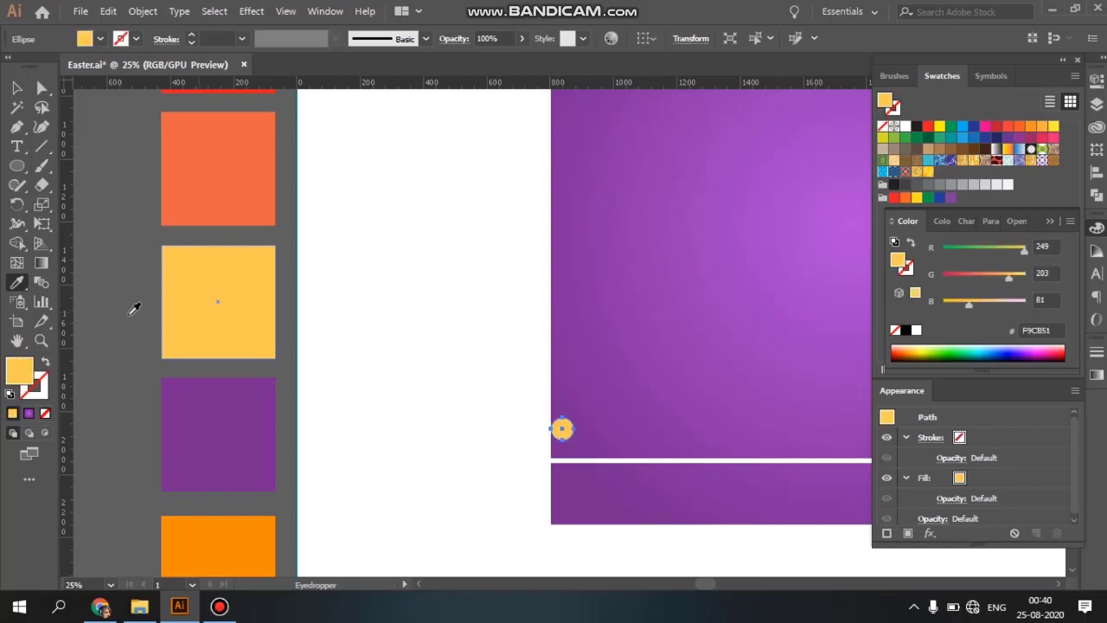
- Place a copy of the yellow circle to its right and recolour it with the coral orange from the palette
{"action": "left_click", "coordinate": [15, 89]}
{"action": "left_click", "coordinate": [475, 417]}
{"action": "left_click_drag", "start_coordinate": [588, 515], "coordinate": [462, 444]}
{"action": "left_click", "coordinate": [451, 372]}
{"action": "left_click_drag", "start_coordinate": [450, 374], "coordinate": [485, 381]}
{"action": "left_click_drag", "start_coordinate": [480, 426], "coordinate": [422, 434]}
{"action": "key", "text": "i"}
{"action": "left_click", "coordinate": [198, 186]}
- Place a copy of the coral circle to its right and recolour it with the red from the palette
{"action": "left_click", "coordinate": [17, 90]}
{"action": "left_click_drag", "start_coordinate": [482, 379], "coordinate": [505, 379]}
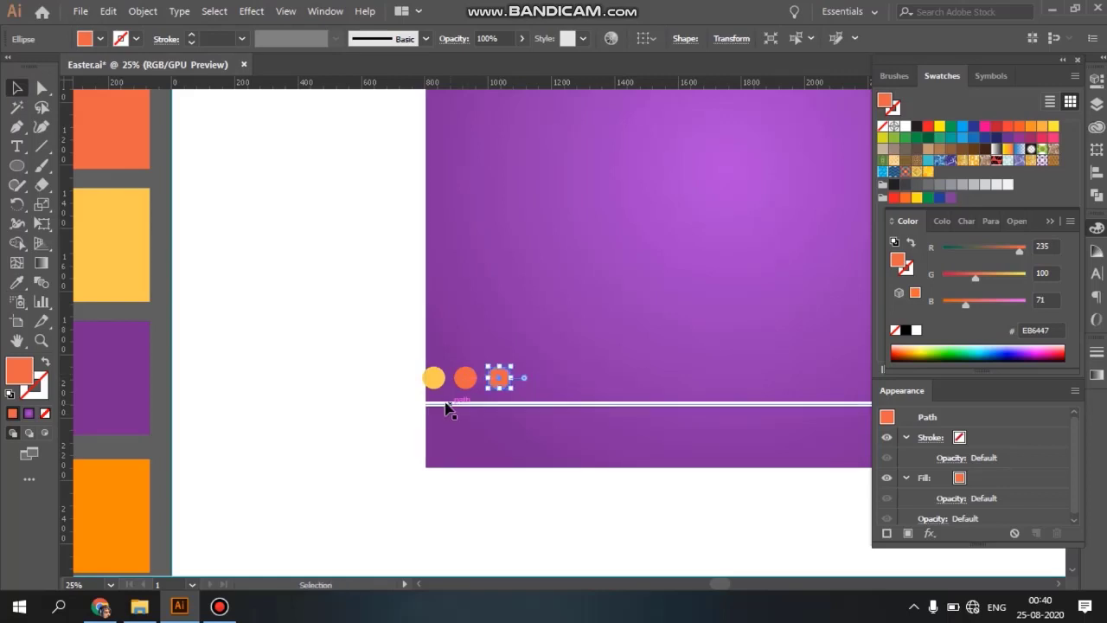
{"action": "key", "text": "i"}
{"action": "left_click_drag", "start_coordinate": [225, 236], "coordinate": [147, 158]}
{"action": "left_click", "coordinate": [184, 121]}
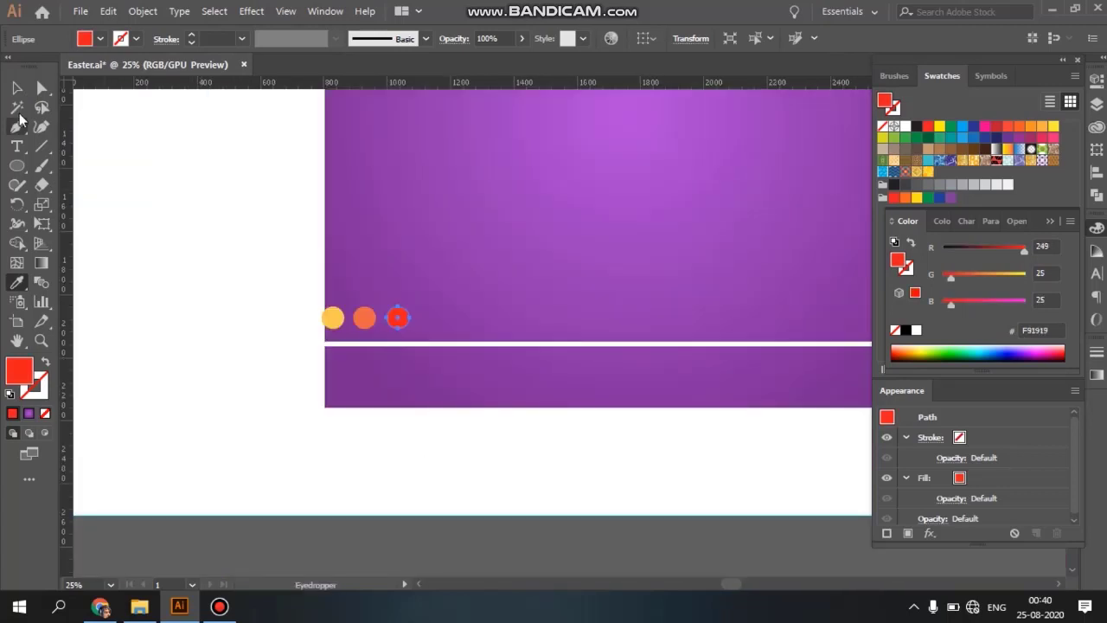
- Select the yellow, coral and red circles and place a copy of the trio directly to their right
{"action": "key", "text": "v"}
{"action": "left_click", "coordinate": [339, 325]}
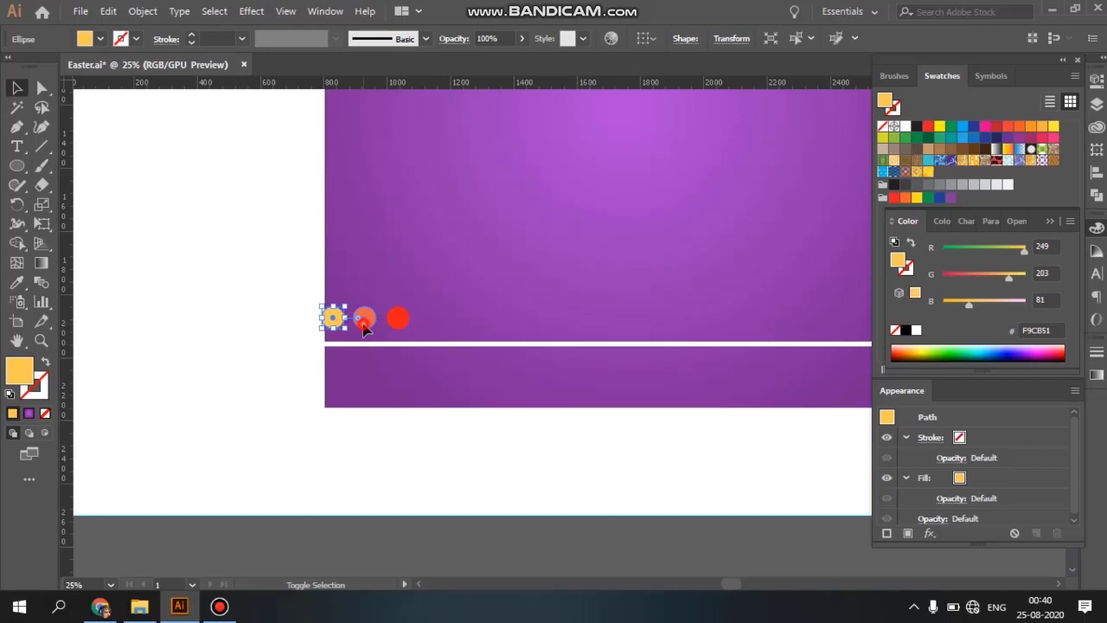
{"action": "left_click", "coordinate": [364, 320], "text": "shift"}
{"action": "left_click", "coordinate": [397, 319], "text": "shift"}
{"action": "left_click_drag", "start_coordinate": [562, 416], "coordinate": [452, 440]}
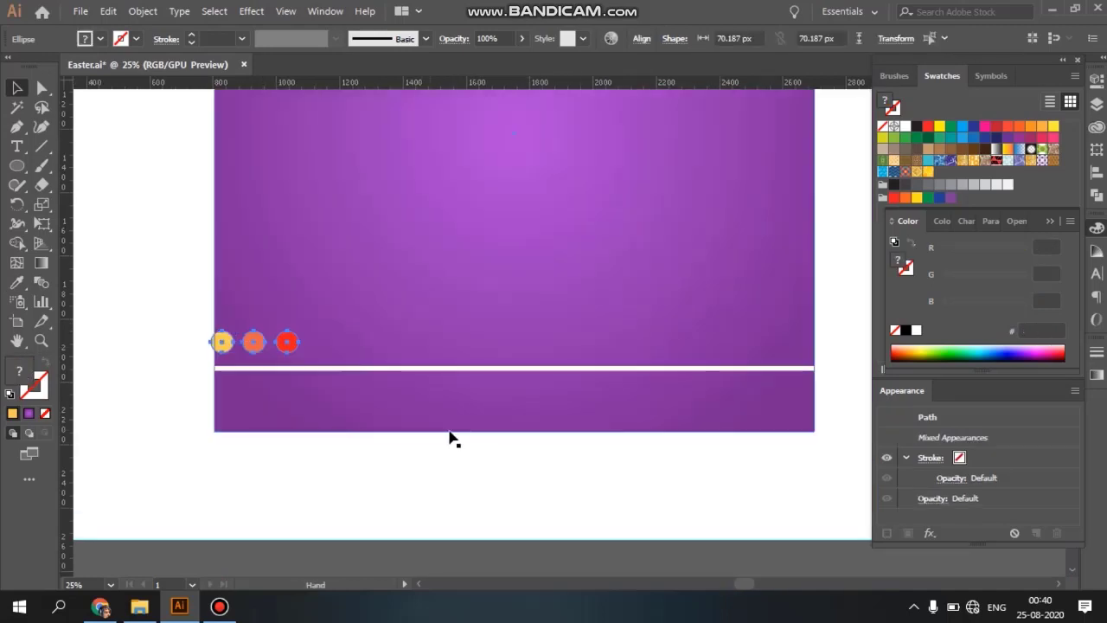
{"action": "left_click_drag", "start_coordinate": [298, 347], "coordinate": [394, 350]}
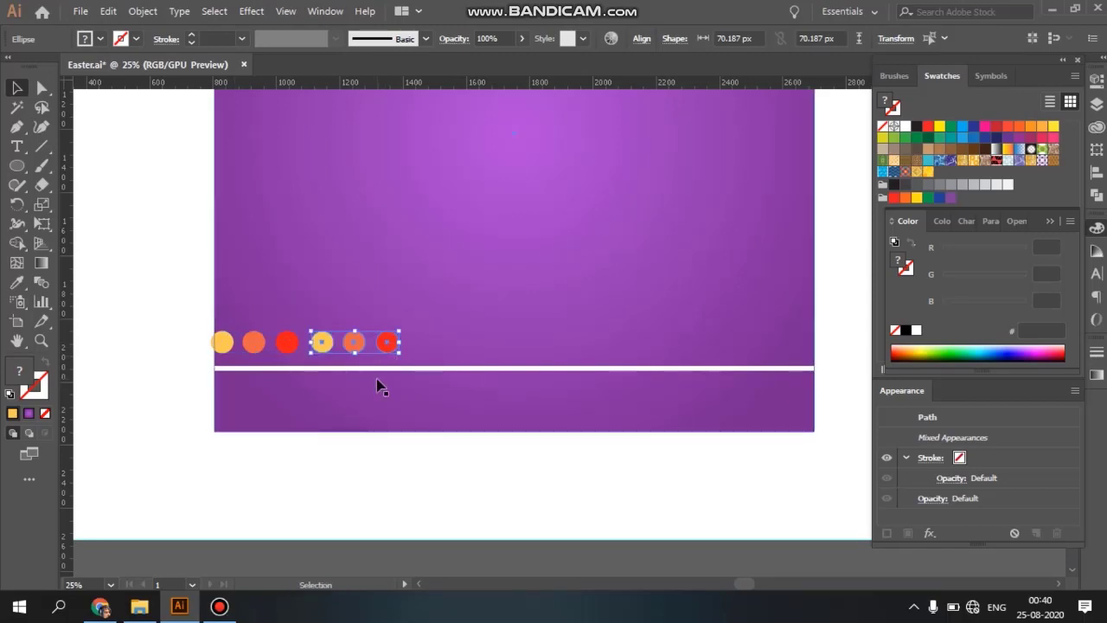
- Repeat the trio duplication five more times until the row of circles runs past the square's right edge
{"action": "key", "text": "ctrl+d"}
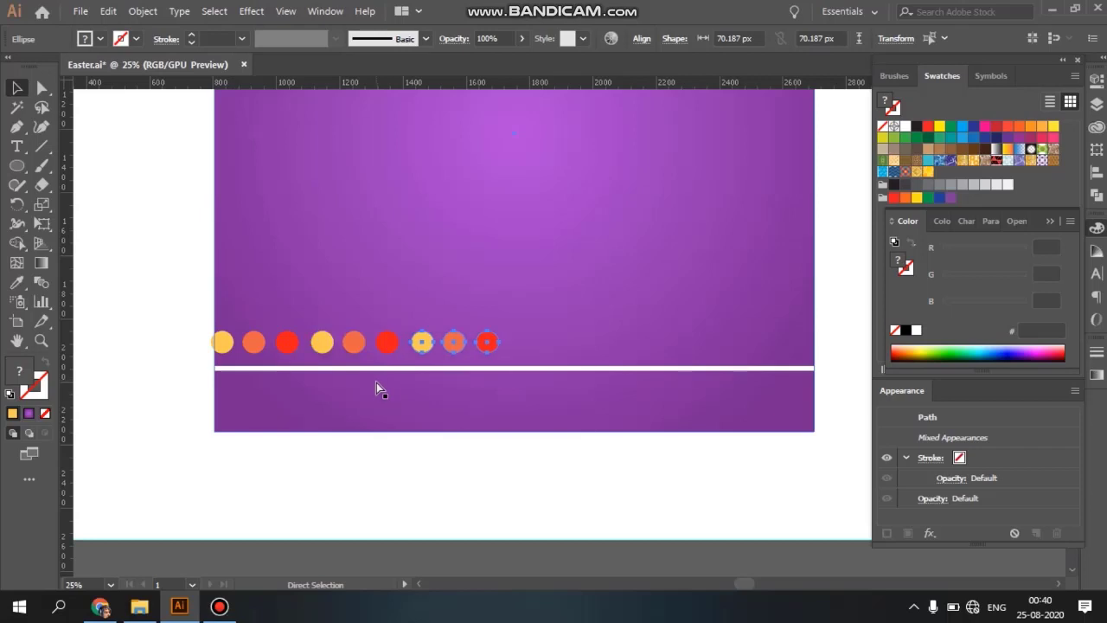
{"action": "key", "text": "ctrl+d"}
{"action": "key", "text": "ctrl+d"}
{"action": "key", "text": "ctrl+d"}
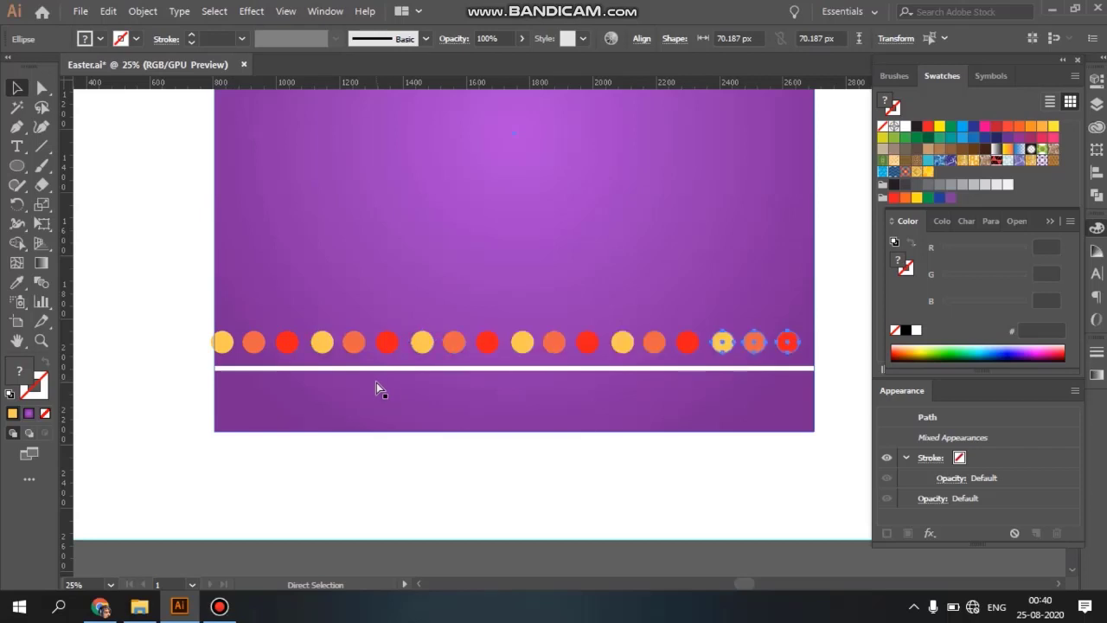
{"action": "key", "text": "ctrl+d"}
{"action": "key", "text": "space"}
{"action": "left_click_drag", "start_coordinate": [402, 447], "coordinate": [311, 422]}
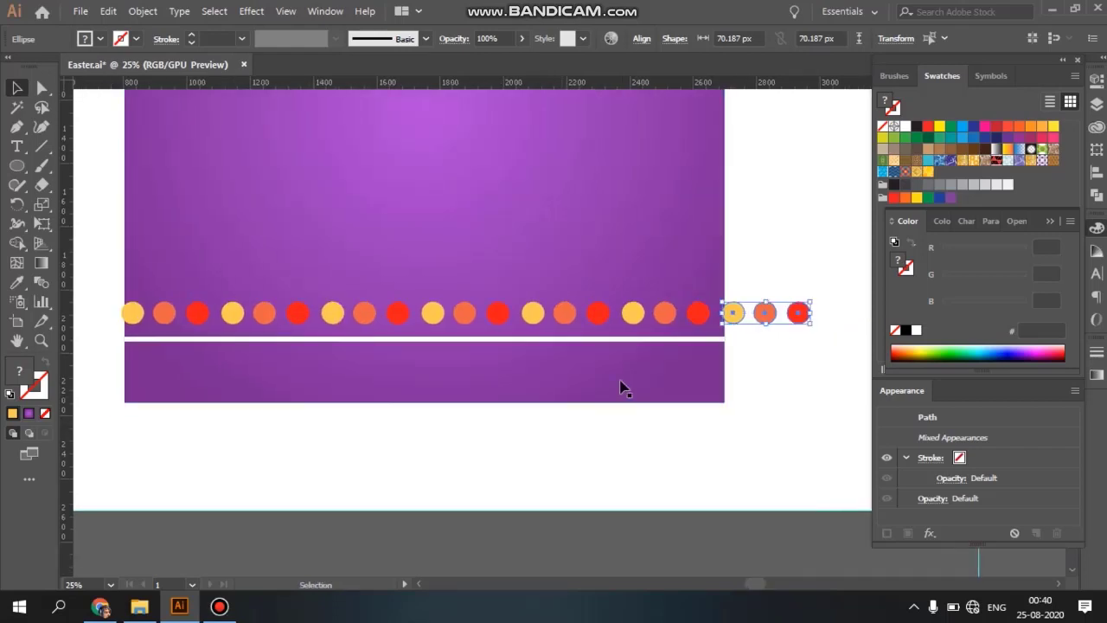
- Nudge the whole row of circles left to centre the first circle on the square's left edge, and group the row
{"action": "left_click_drag", "start_coordinate": [705, 322], "coordinate": [130, 316]}
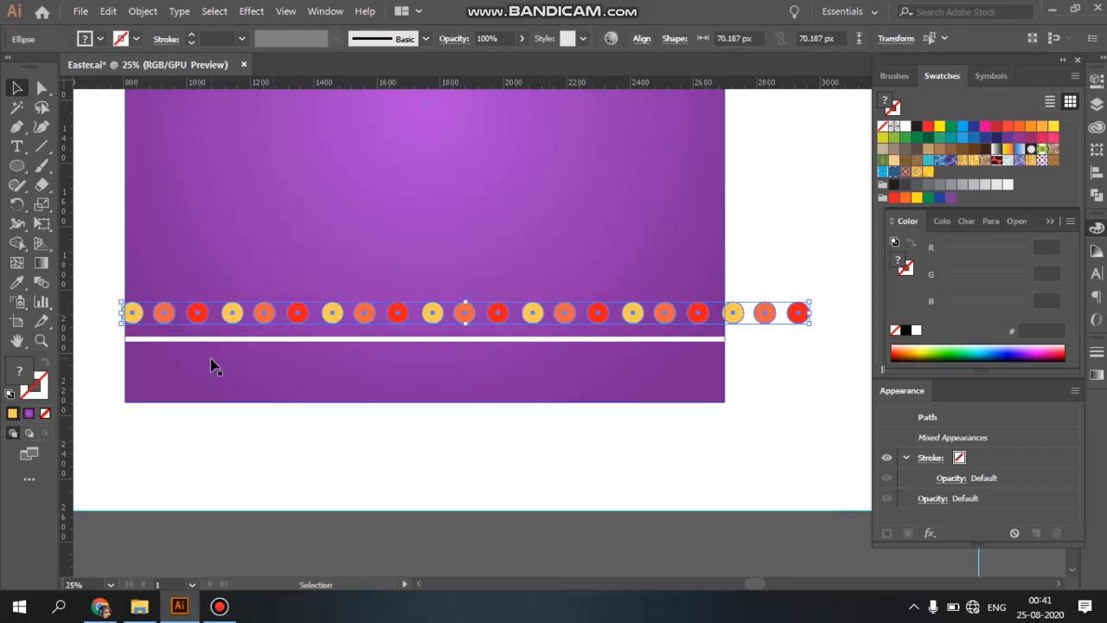
{"action": "key", "text": "shift+Left"}
{"action": "key", "text": "shift+Left"}
{"action": "key", "text": "shift+Left"}
{"action": "key", "text": "space"}
{"action": "left_click_drag", "start_coordinate": [335, 397], "coordinate": [372, 426]}
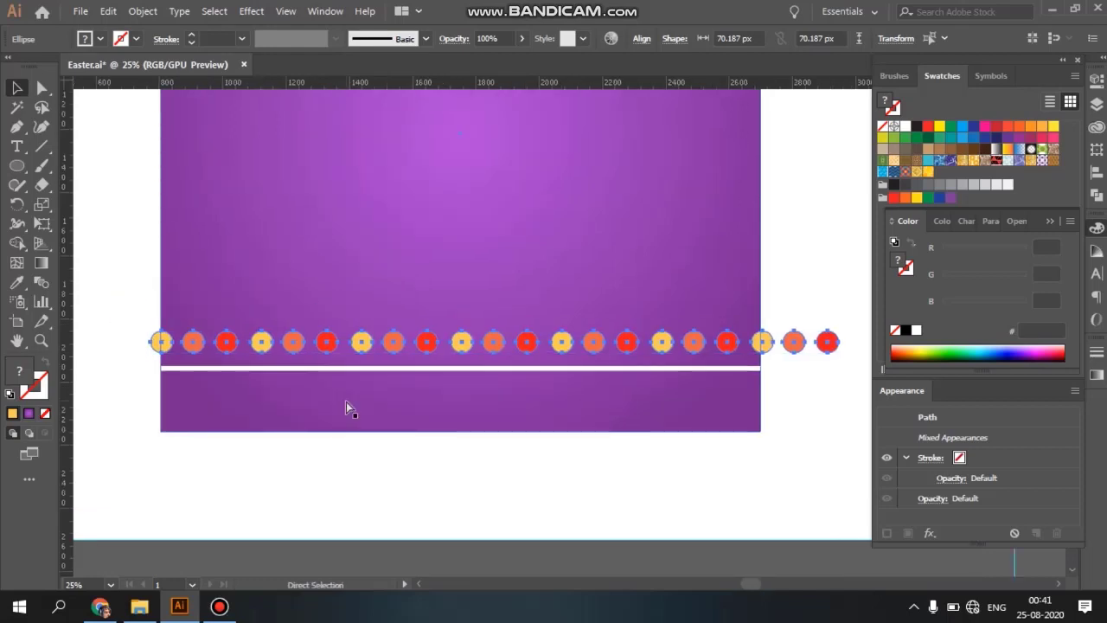
{"action": "key", "text": "ctrl"}
{"action": "left_click", "coordinate": [342, 448]}
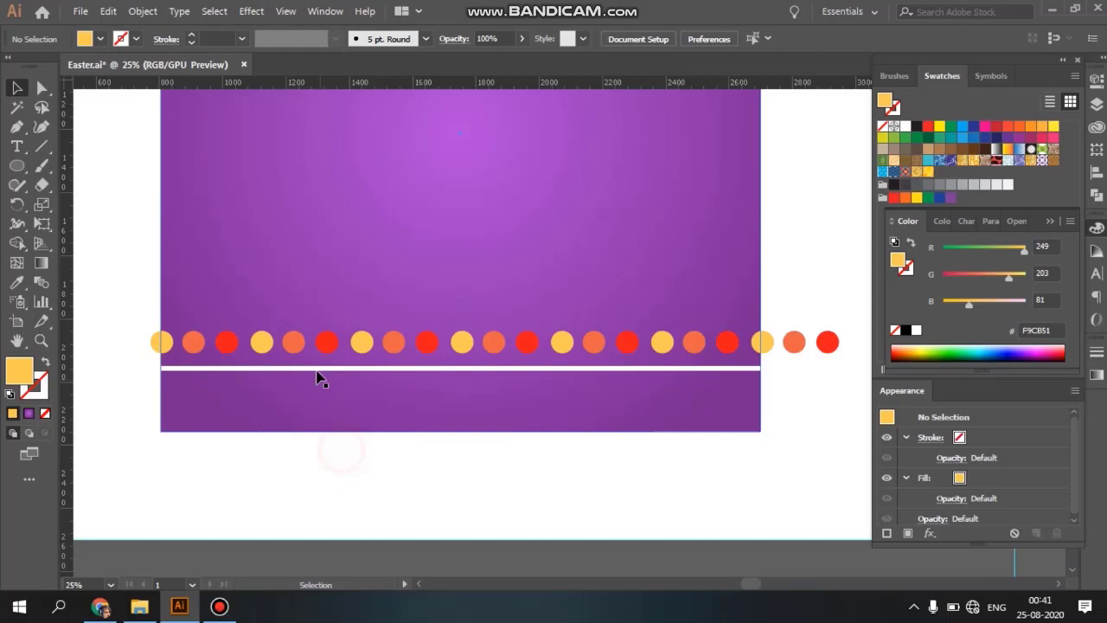
- Place a copy of the grouped circle row directly above the original row
{"action": "left_click", "coordinate": [327, 346]}
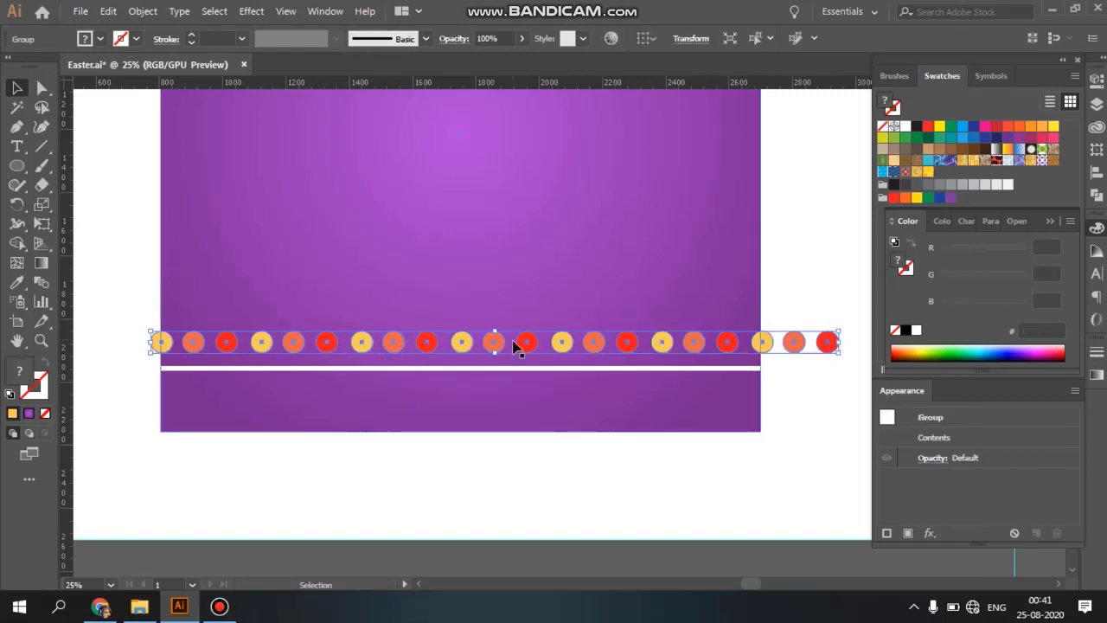
{"action": "left_click_drag", "start_coordinate": [451, 420], "coordinate": [456, 452]}
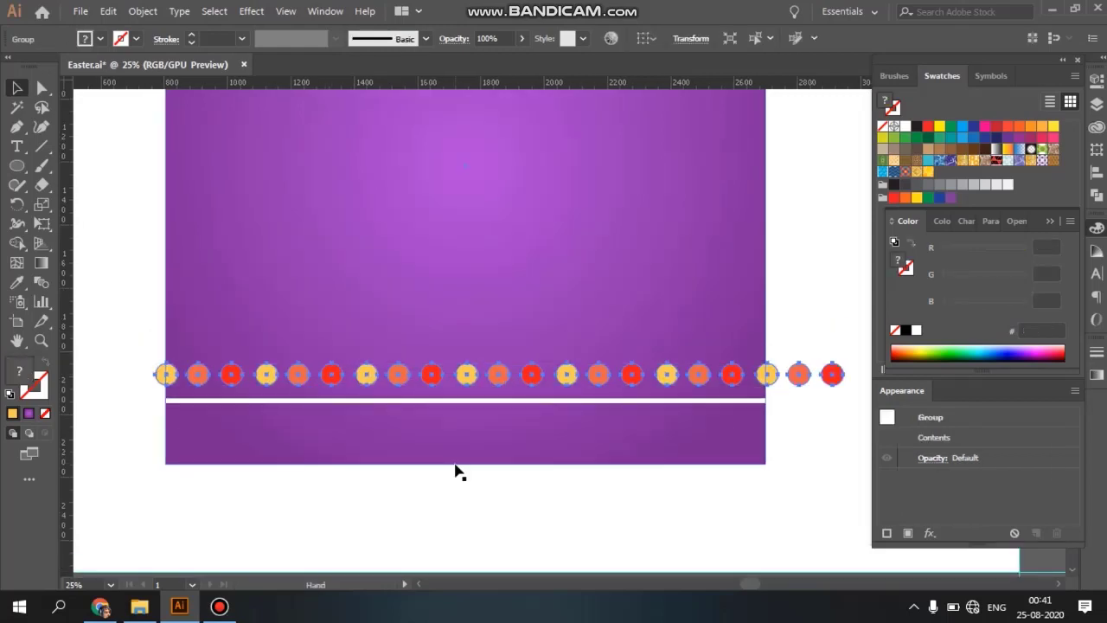
{"action": "left_click_drag", "start_coordinate": [427, 382], "coordinate": [427, 338]}
{"action": "left_click", "coordinate": [436, 487]}
- Place a copy of the white line above the two rows of circles
{"action": "left_click_drag", "start_coordinate": [458, 457], "coordinate": [517, 456]}
{"action": "left_click", "coordinate": [368, 431]}
{"action": "left_click_drag", "start_coordinate": [367, 430], "coordinate": [368, 300]}
- Bend the upper white line downward with an Envelope Distort warp, Arc style, horizontal, with a -8% bend
{"action": "key", "text": "space"}
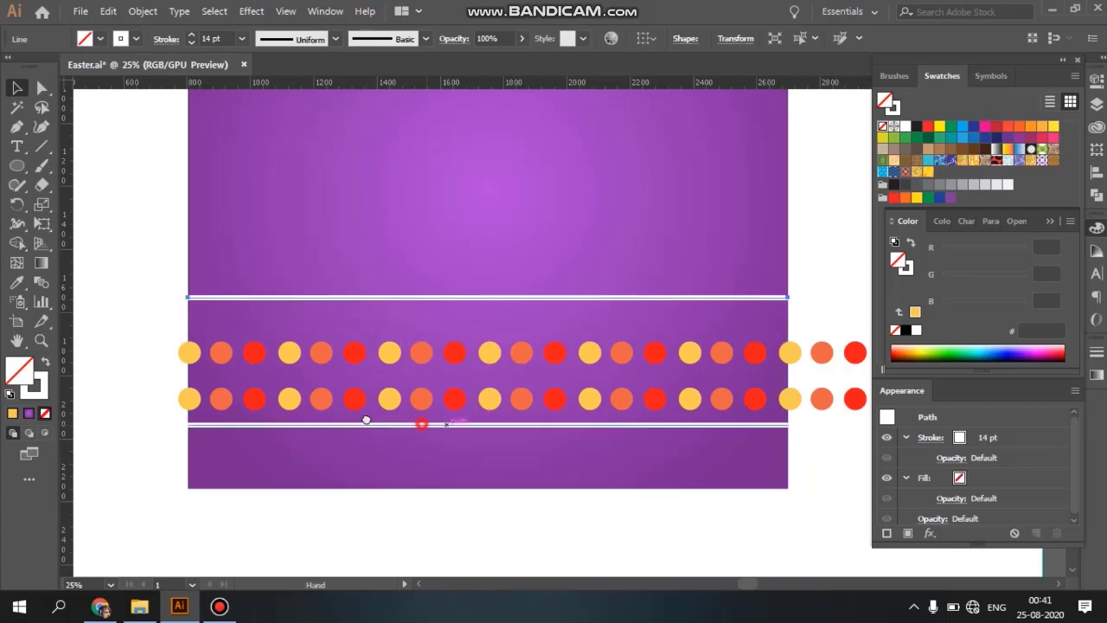
{"action": "left_click_drag", "start_coordinate": [366, 419], "coordinate": [318, 390]}
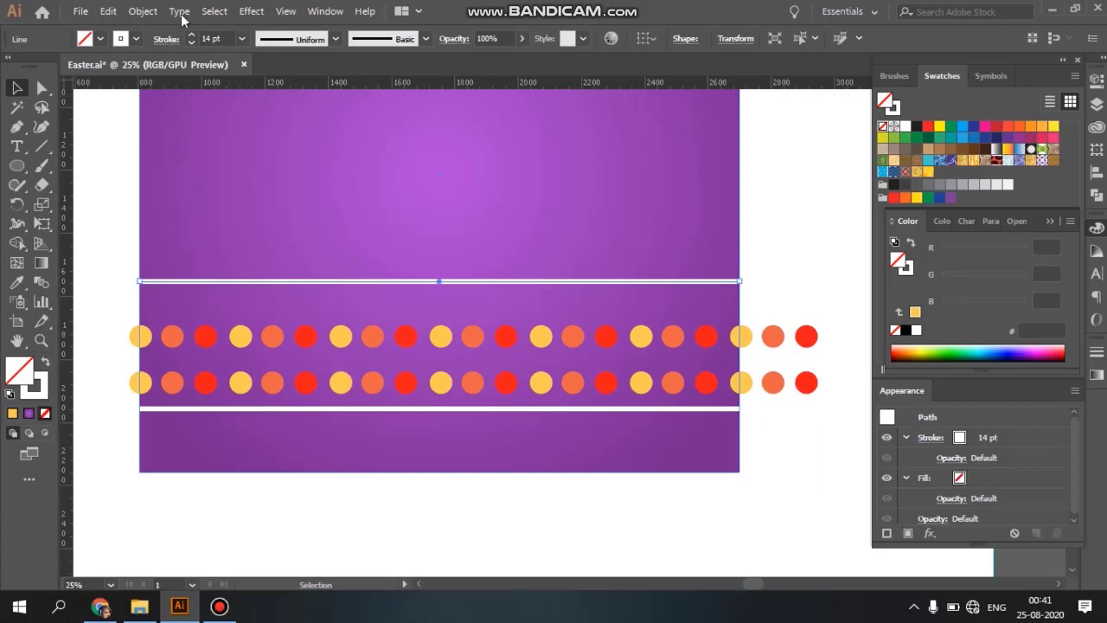
{"action": "left_click", "coordinate": [143, 11]}
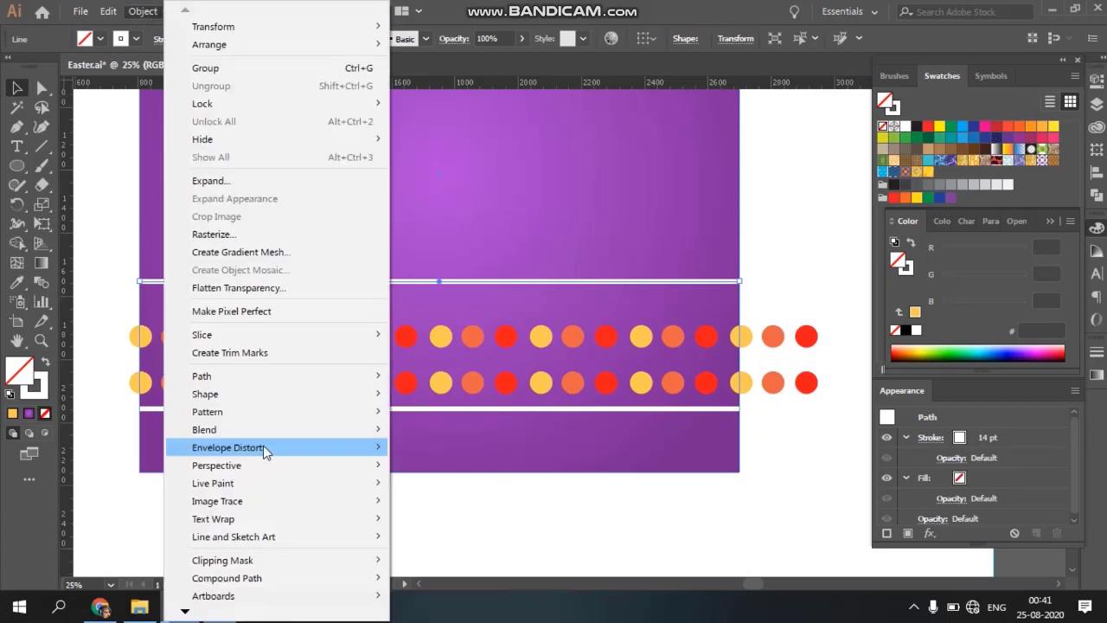
{"action": "mouse_move", "coordinate": [266, 453]}
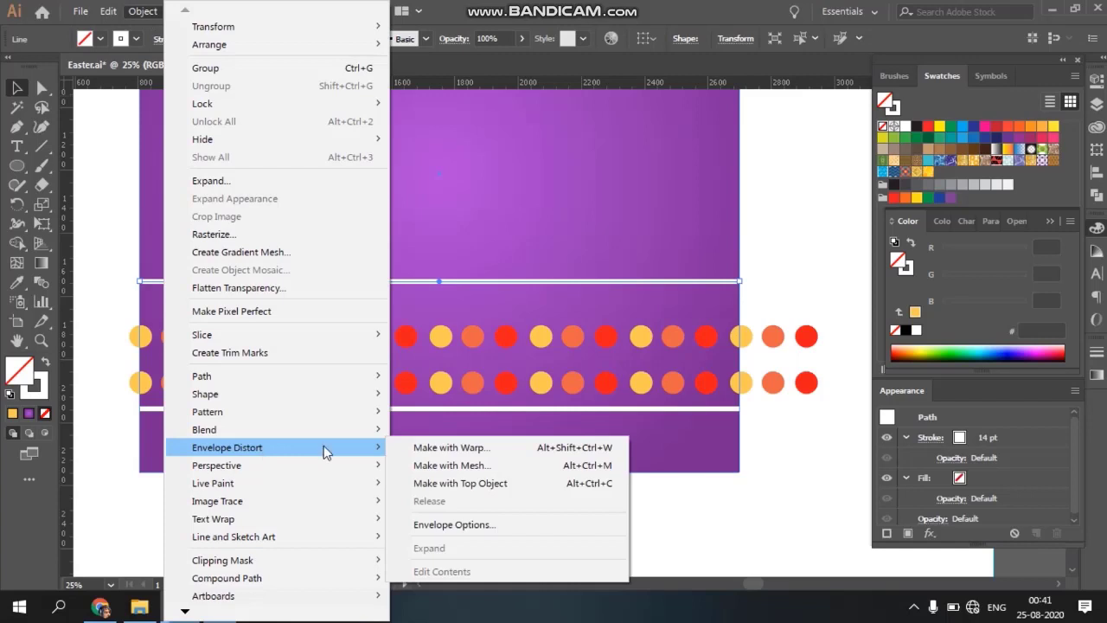
{"action": "left_click", "coordinate": [427, 448]}
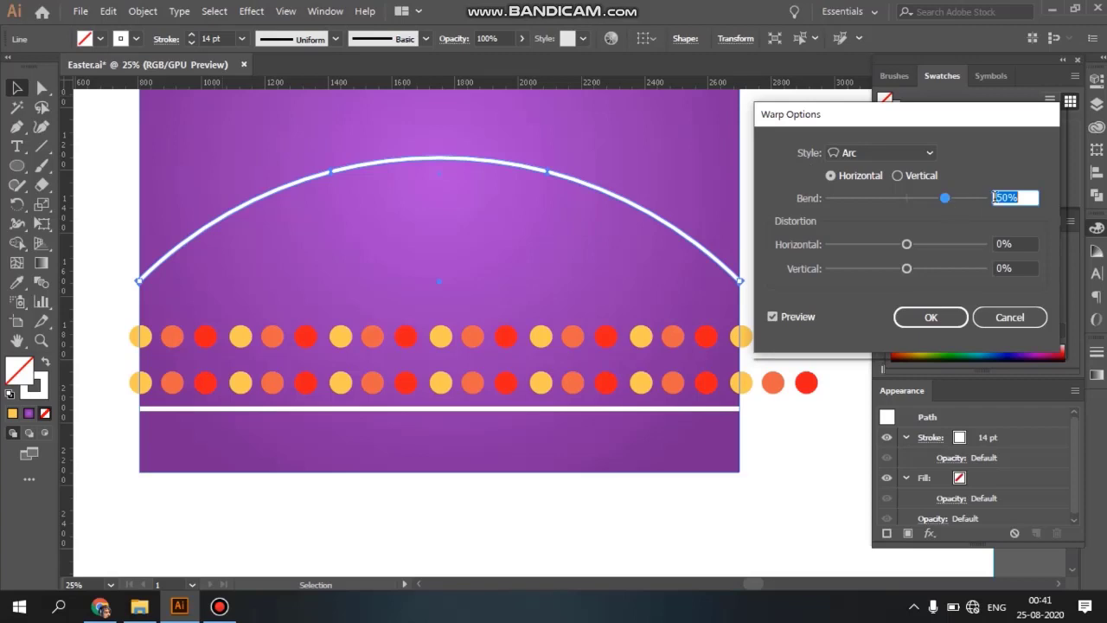
{"action": "left_click", "coordinate": [908, 198]}
{"action": "left_click_drag", "start_coordinate": [909, 201], "coordinate": [902, 201]}
{"action": "left_click", "coordinate": [904, 200]}
{"action": "left_click_drag", "start_coordinate": [904, 201], "coordinate": [900, 200]}
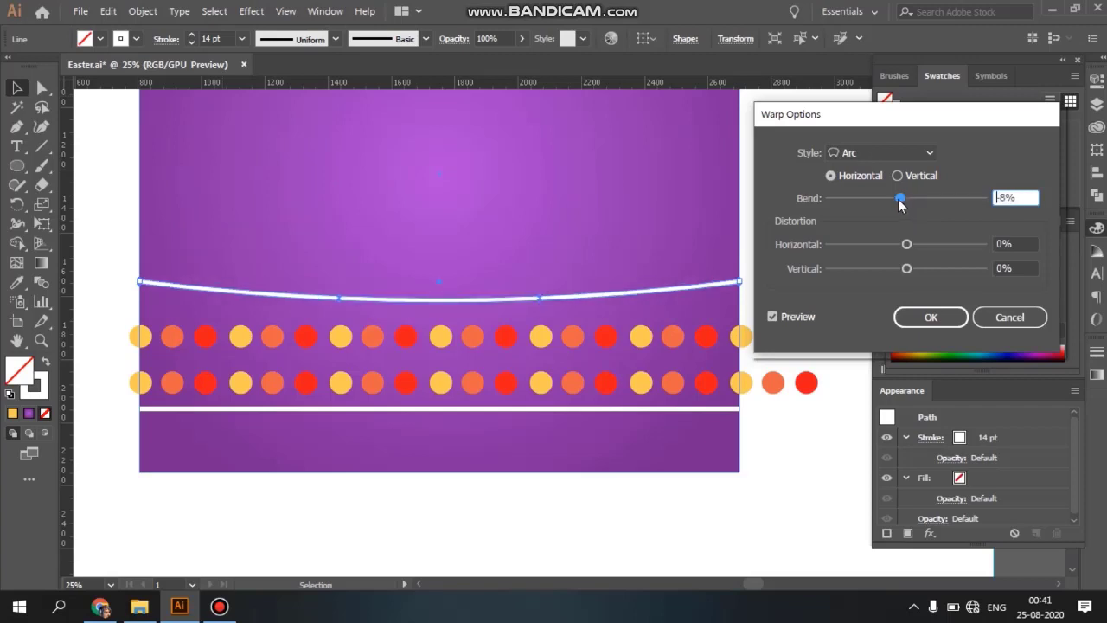
{"action": "key", "text": "Return"}
{"action": "left_click", "coordinate": [719, 510]}
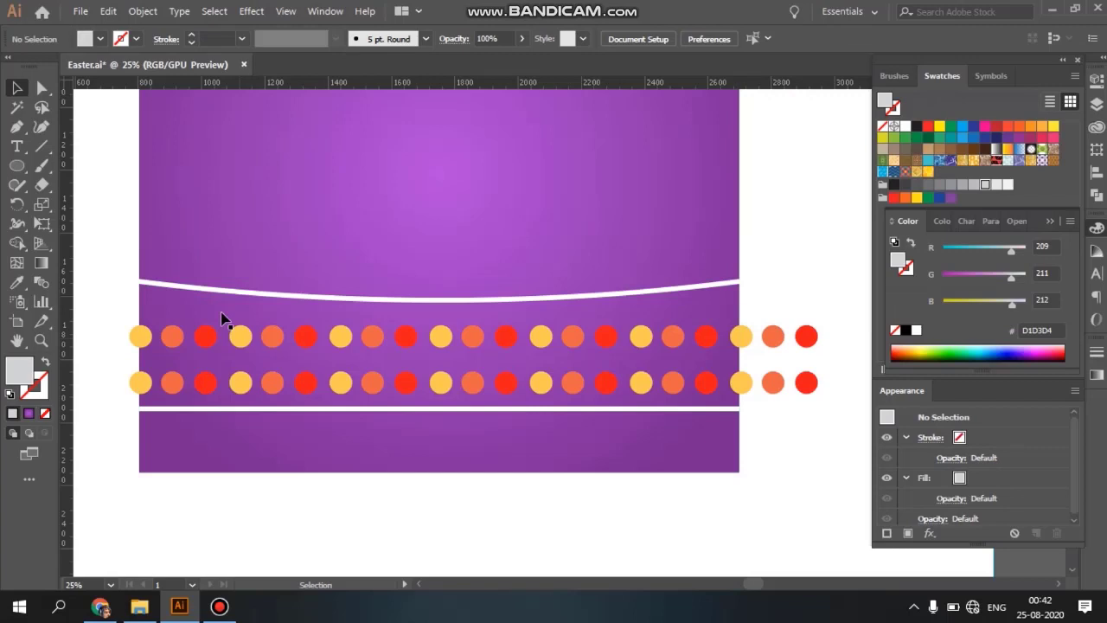
- Place a copy of both circle rows above the curved white line, offset to the left of the original rows
{"action": "left_click_drag", "start_coordinate": [587, 377], "coordinate": [621, 400]}
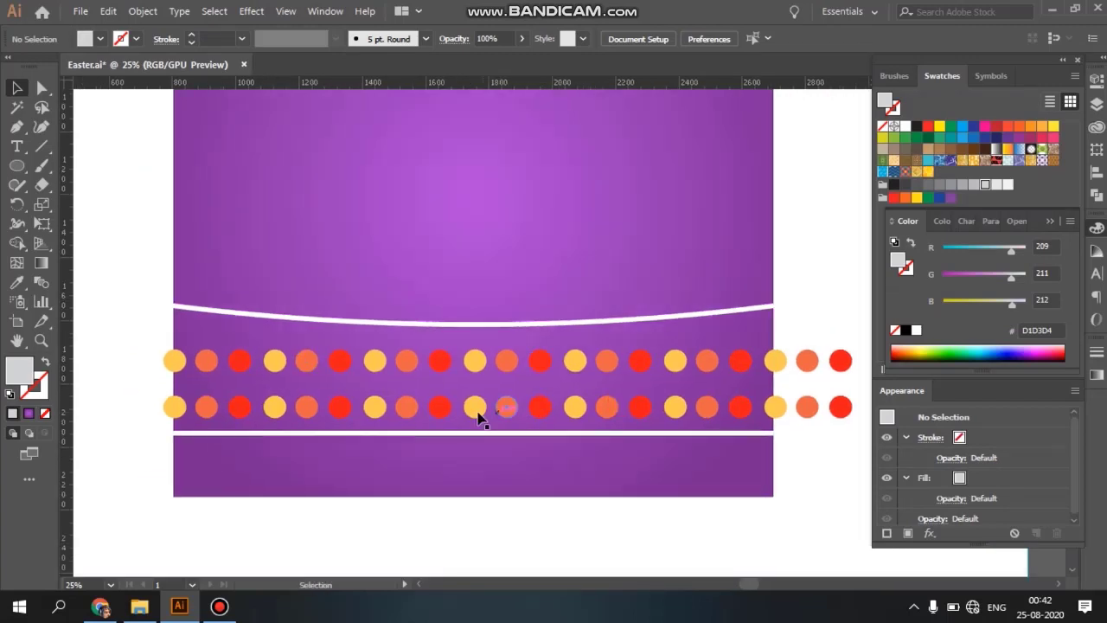
{"action": "left_click", "coordinate": [207, 417]}
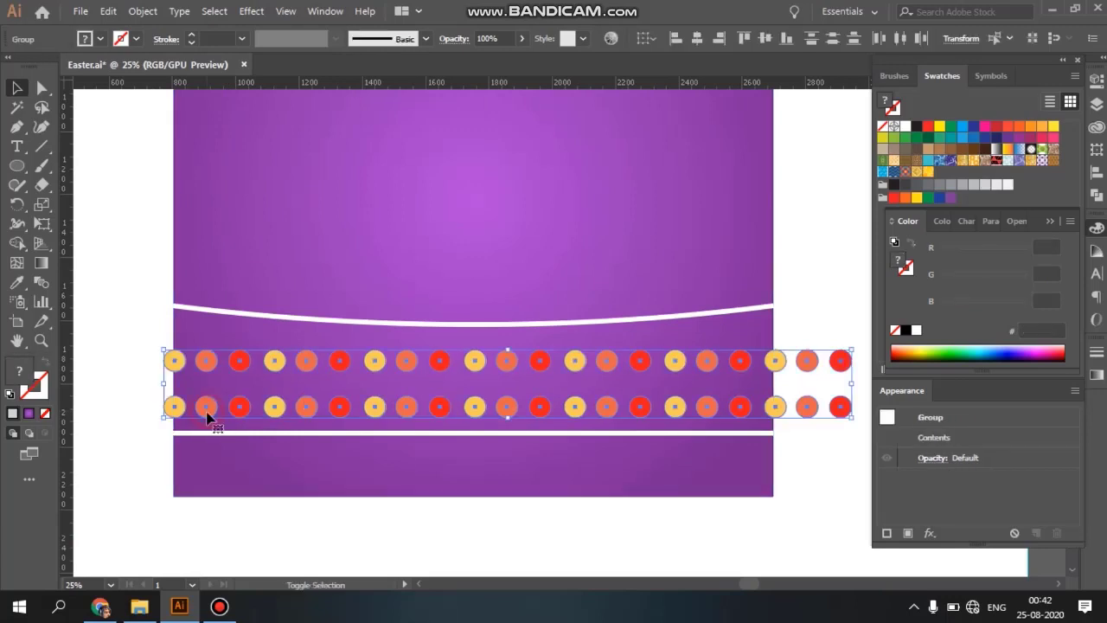
{"action": "left_click_drag", "start_coordinate": [210, 415], "coordinate": [151, 256]}
- Nudge the copied pair of circle rows left until a red circle centres on the square's left edge, and move it slightly down
{"action": "key", "text": "shift+Left"}
{"action": "key", "text": "shift+Left"}
{"action": "key", "text": "shift+Left"}
{"action": "key", "text": "shift+Left"}
{"action": "key", "text": "shift+Left"}
{"action": "key", "text": "shift+Left"}
{"action": "key", "text": "shift+Left"}
{"action": "key", "text": "shift+Left"}
{"action": "key", "text": "shift+Left"}
{"action": "key", "text": "shift+Left"}
{"action": "key", "text": "shift+Left"}
{"action": "key", "text": "shift+Left"}
{"action": "key", "text": "shift+Left"}
{"action": "key", "text": "shift+Left"}
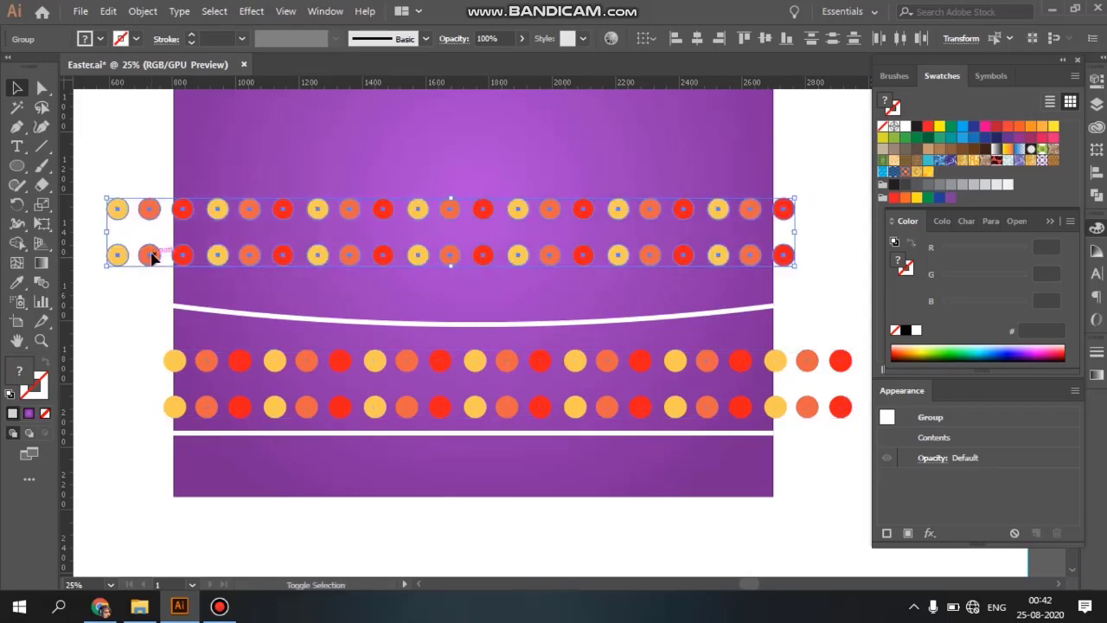
{"action": "key", "text": "shift+Left"}
{"action": "key", "text": "shift+Left"}
{"action": "key", "text": "shift+Left"}
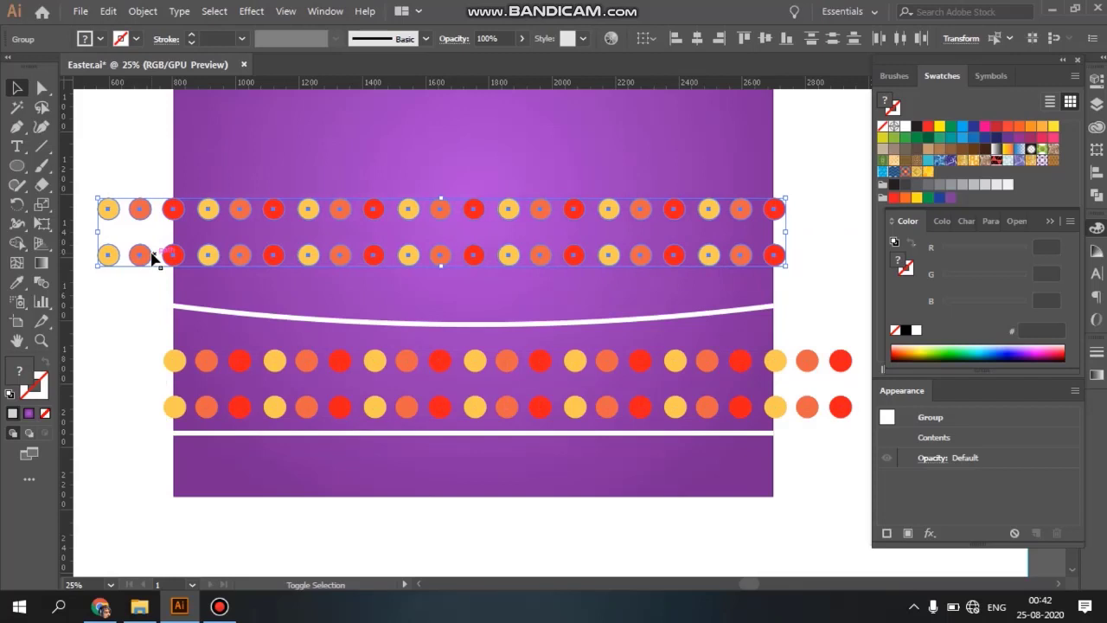
{"action": "key", "text": "shift+Left"}
{"action": "key", "text": "shift+Down"}
{"action": "key", "text": "shift+Down"}
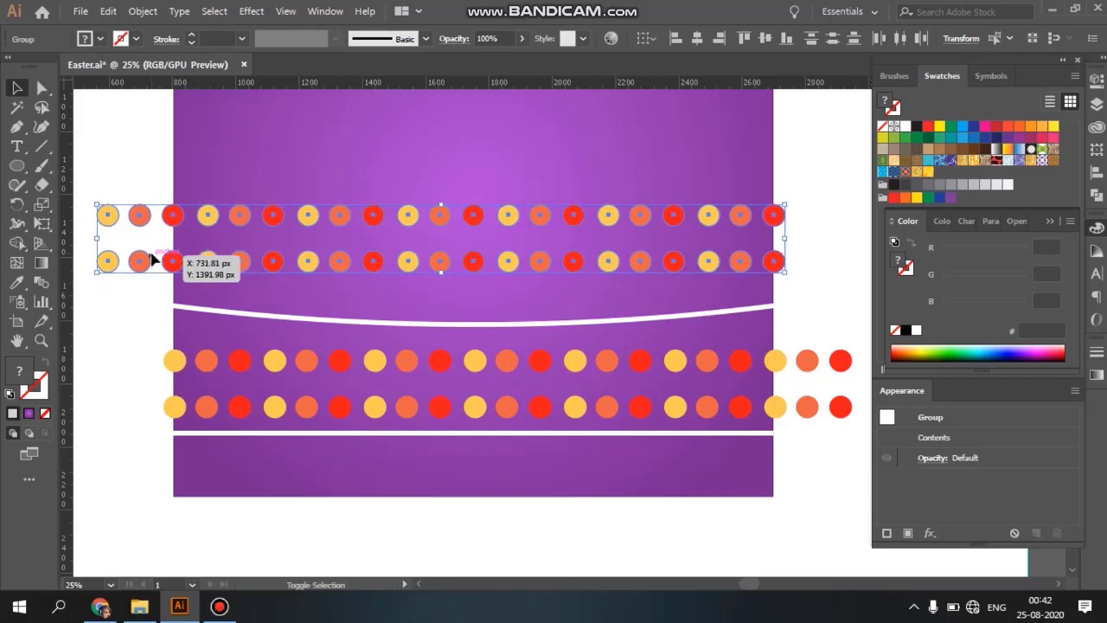
{"action": "key", "text": "shift+Down"}
- Place a copy of the curved white line directly above the upper pair of circle rows
{"action": "left_click_drag", "start_coordinate": [229, 280], "coordinate": [236, 406]}
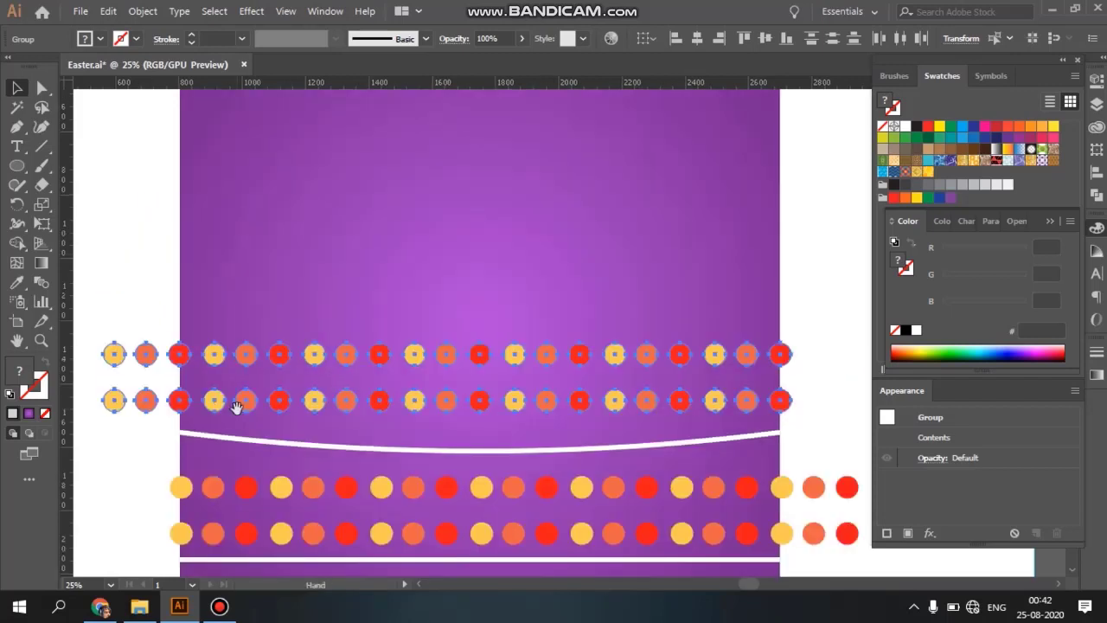
{"action": "left_click", "coordinate": [289, 448]}
{"action": "left_click_drag", "start_coordinate": [290, 447], "coordinate": [289, 313]}
{"action": "left_click_drag", "start_coordinate": [487, 403], "coordinate": [469, 442]}
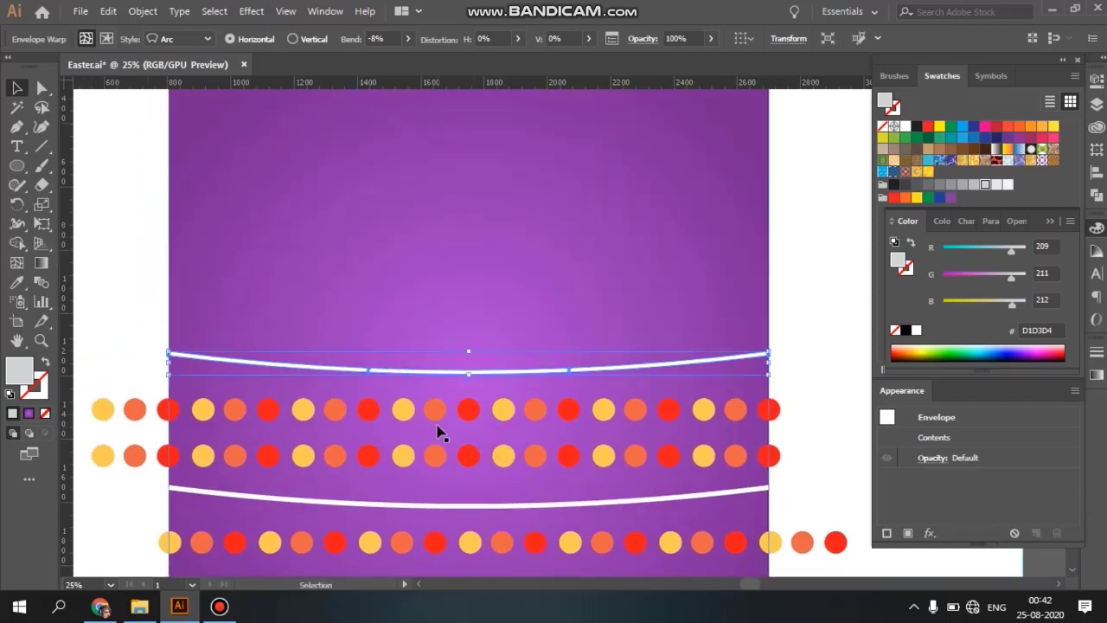
- Place a copy of one circle row above the upper curved line, horizontally centred on the purple square
{"action": "left_click", "coordinate": [436, 410]}
{"action": "left_click_drag", "start_coordinate": [436, 386], "coordinate": [439, 315]}
{"action": "left_click_drag", "start_coordinate": [441, 311], "coordinate": [460, 317]}
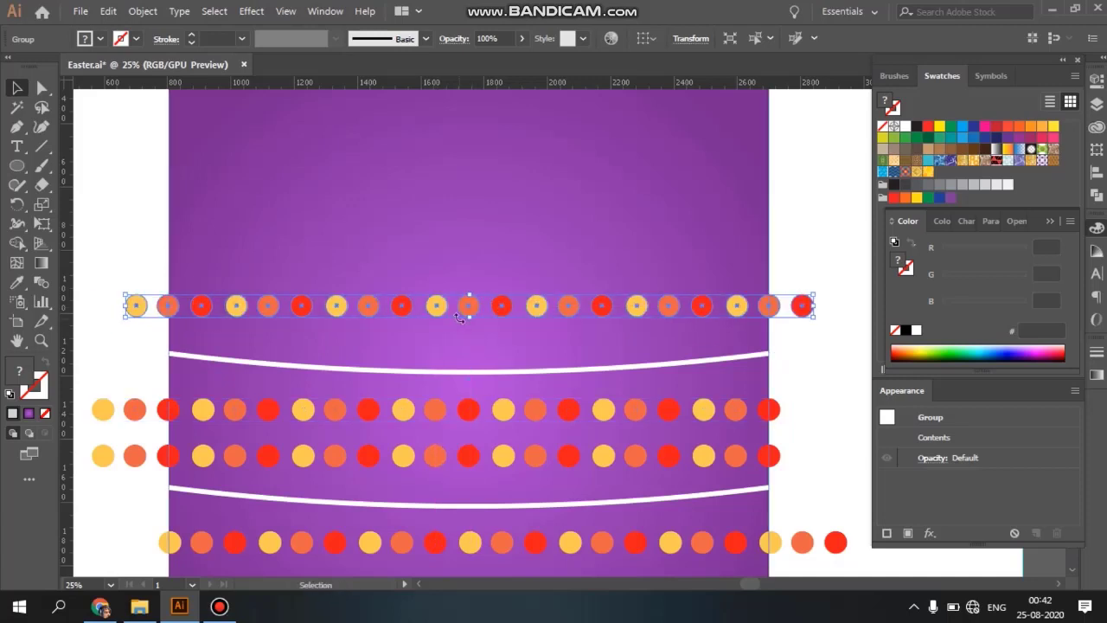
{"action": "left_click_drag", "start_coordinate": [703, 309], "coordinate": [705, 316]}
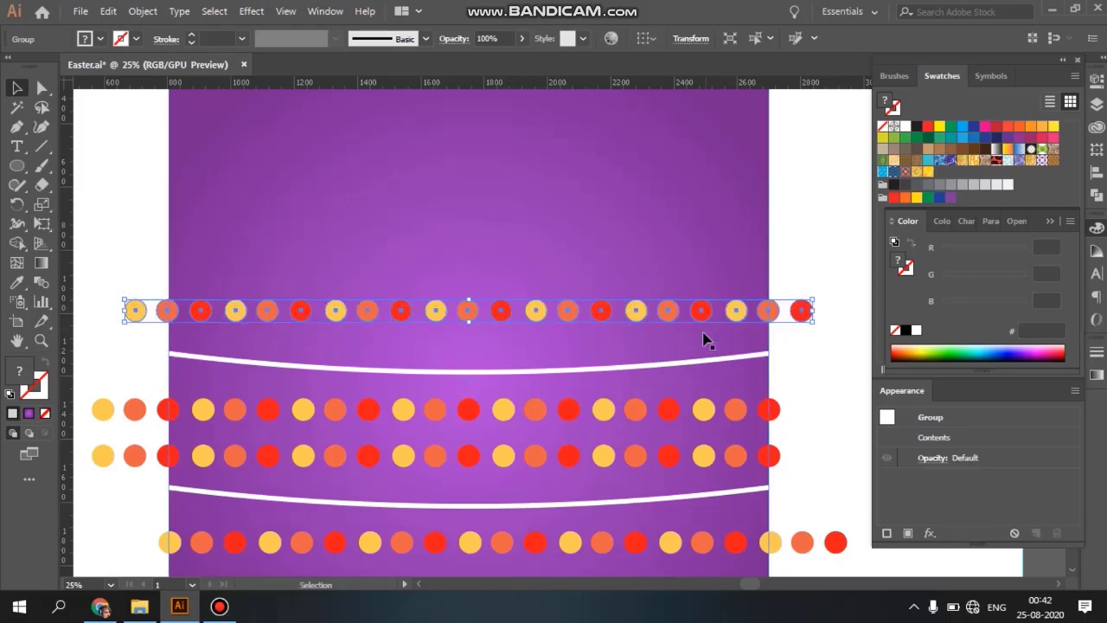
- Draw a straight horizontal line across the full width of the square above the top circle row with a 14 pt stroke
{"action": "left_click_drag", "start_coordinate": [650, 279], "coordinate": [657, 332]}
{"action": "left_click_drag", "start_coordinate": [668, 409], "coordinate": [672, 347]}
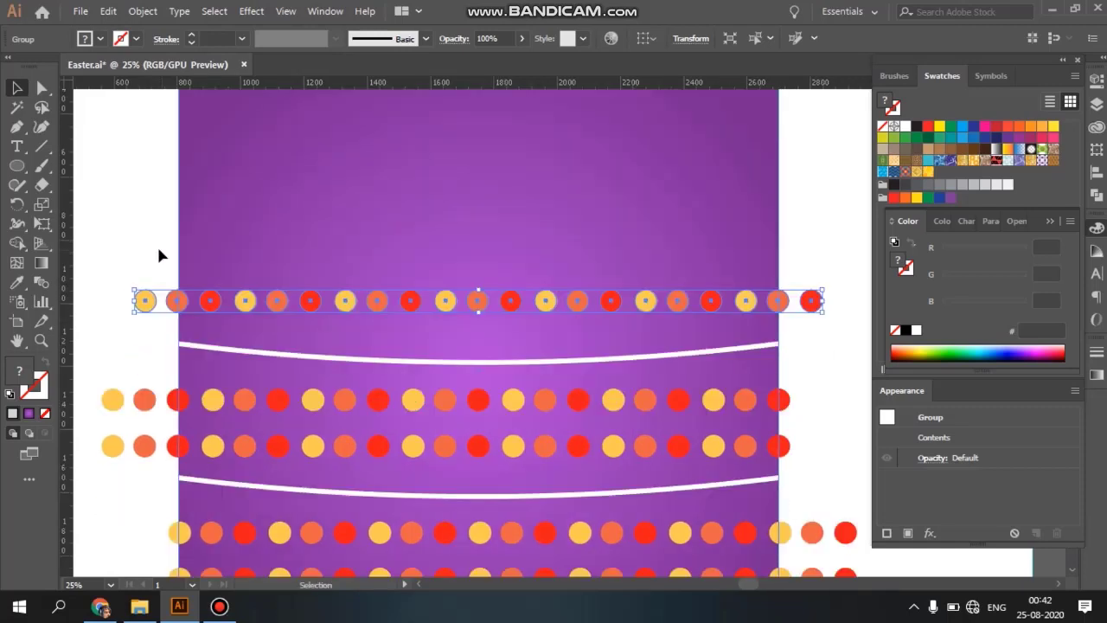
{"action": "left_click", "coordinate": [39, 152]}
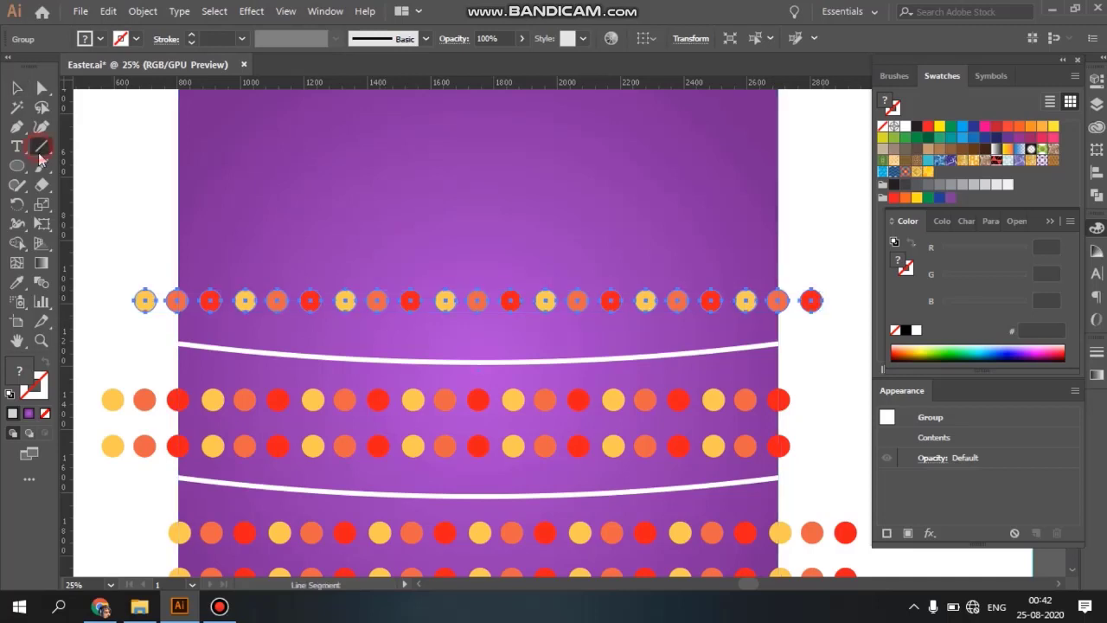
{"action": "left_click_drag", "start_coordinate": [179, 248], "coordinate": [778, 248]}
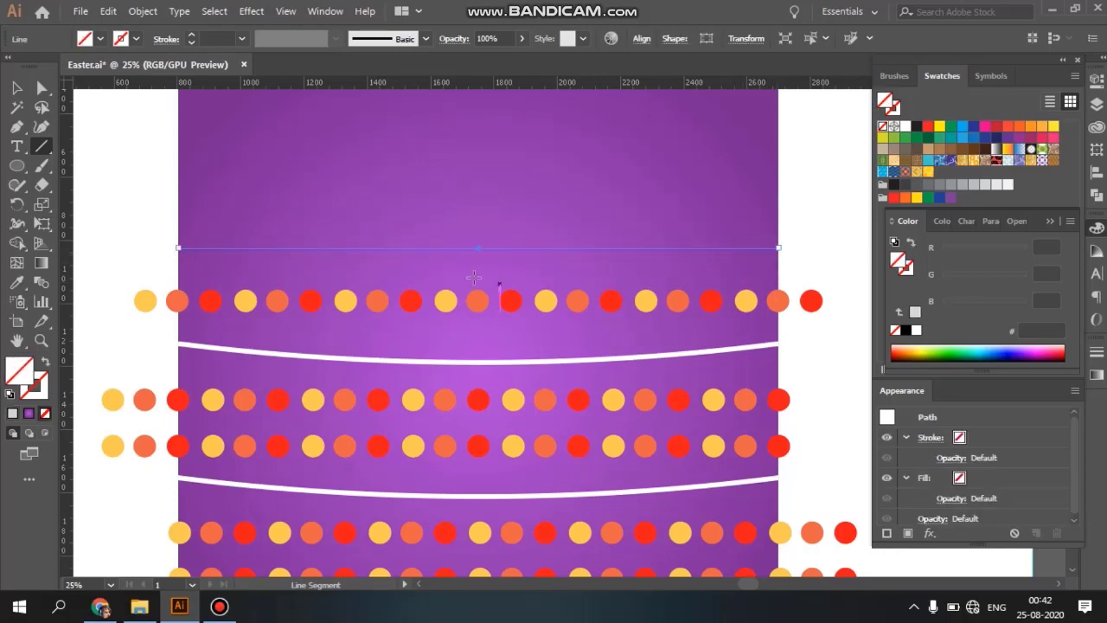
{"action": "left_click", "coordinate": [241, 38]}
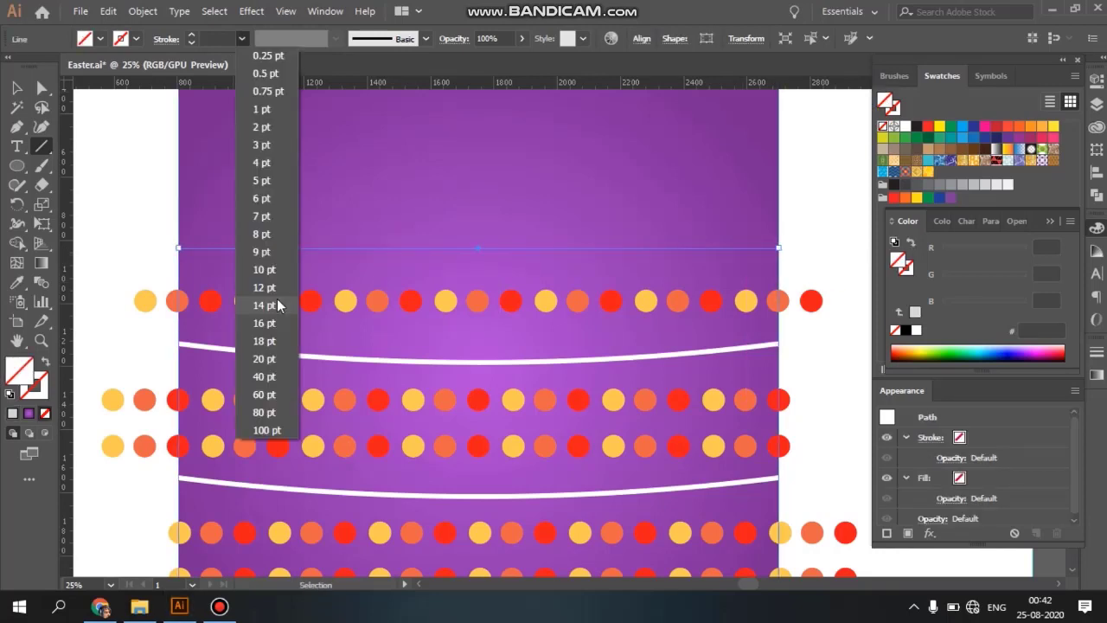
{"action": "left_click", "coordinate": [264, 306]}
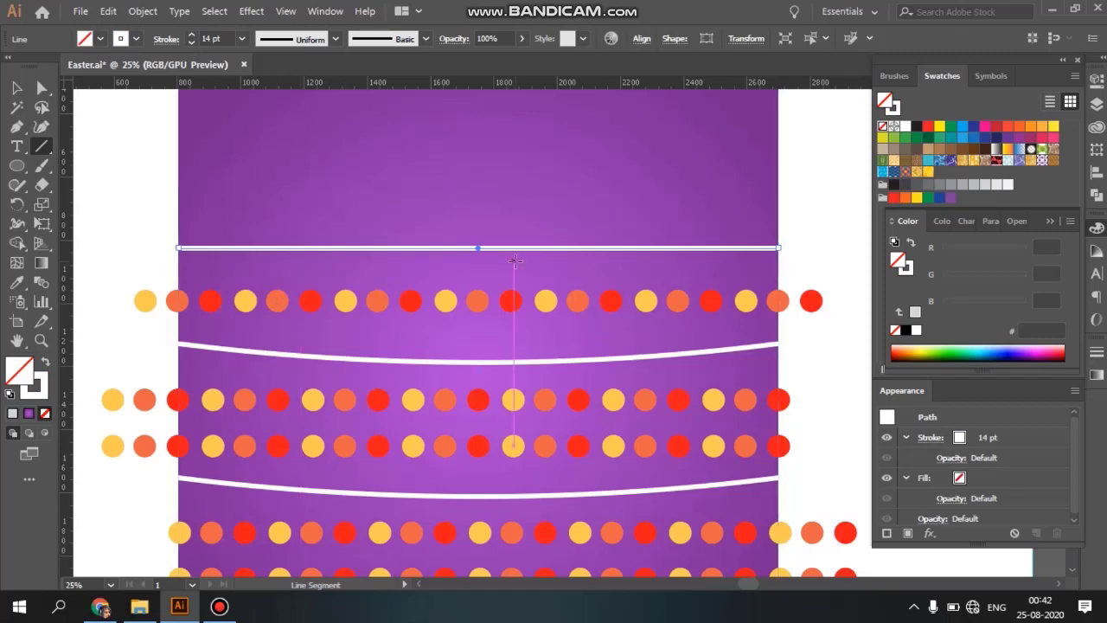
- Turn the new straight line into a dashed line with a 12 pt dash and round caps
{"action": "left_click", "coordinate": [1097, 353]}
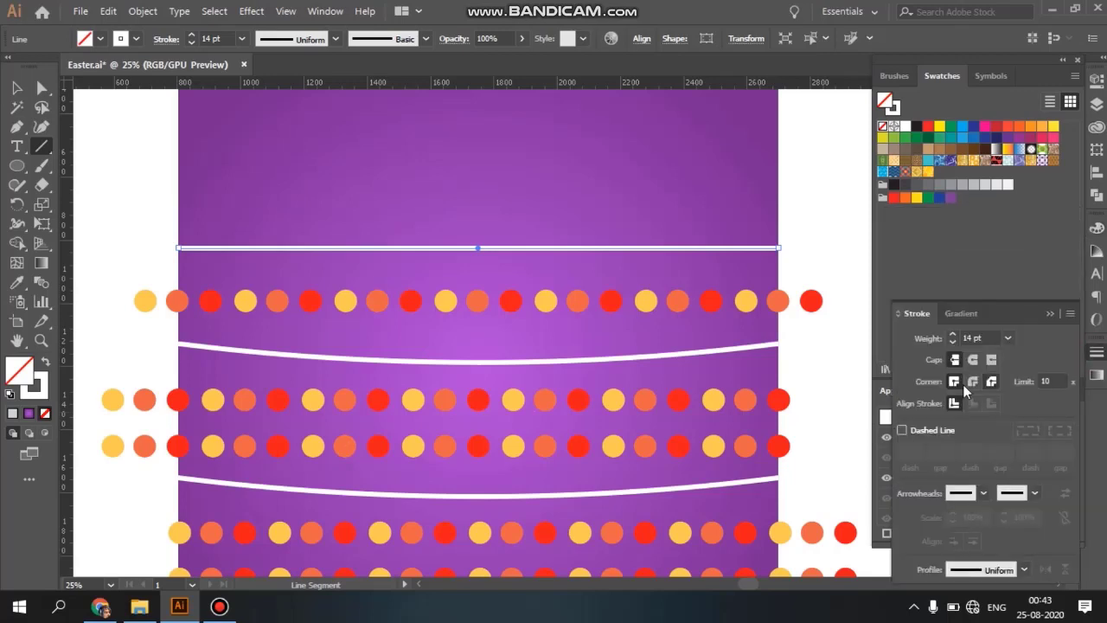
{"action": "left_click", "coordinate": [930, 429]}
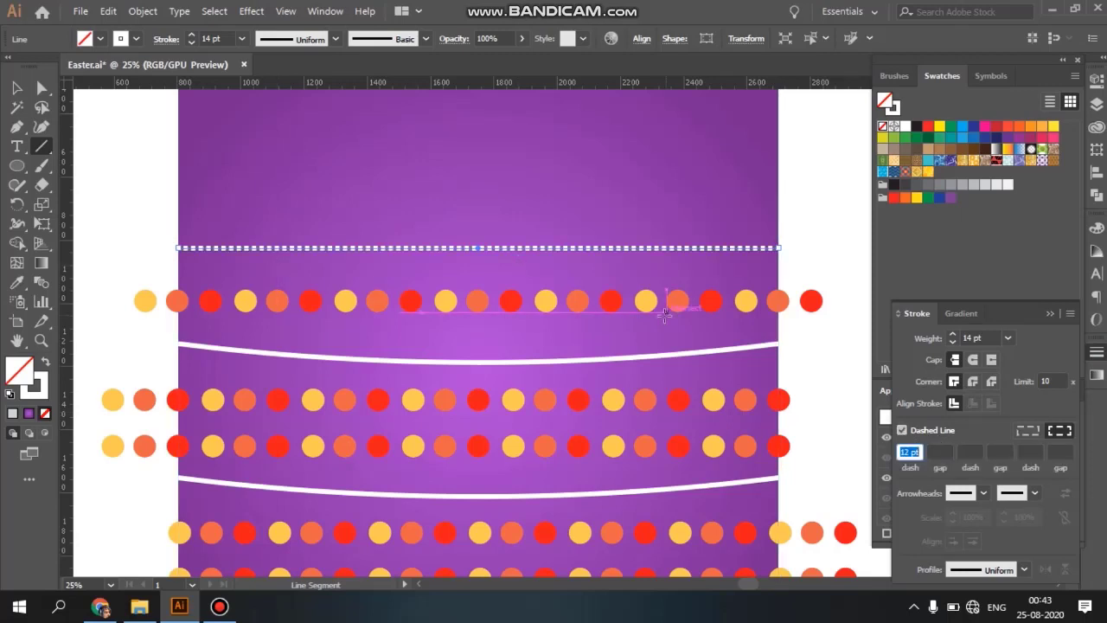
{"action": "key", "text": "ctrl"}
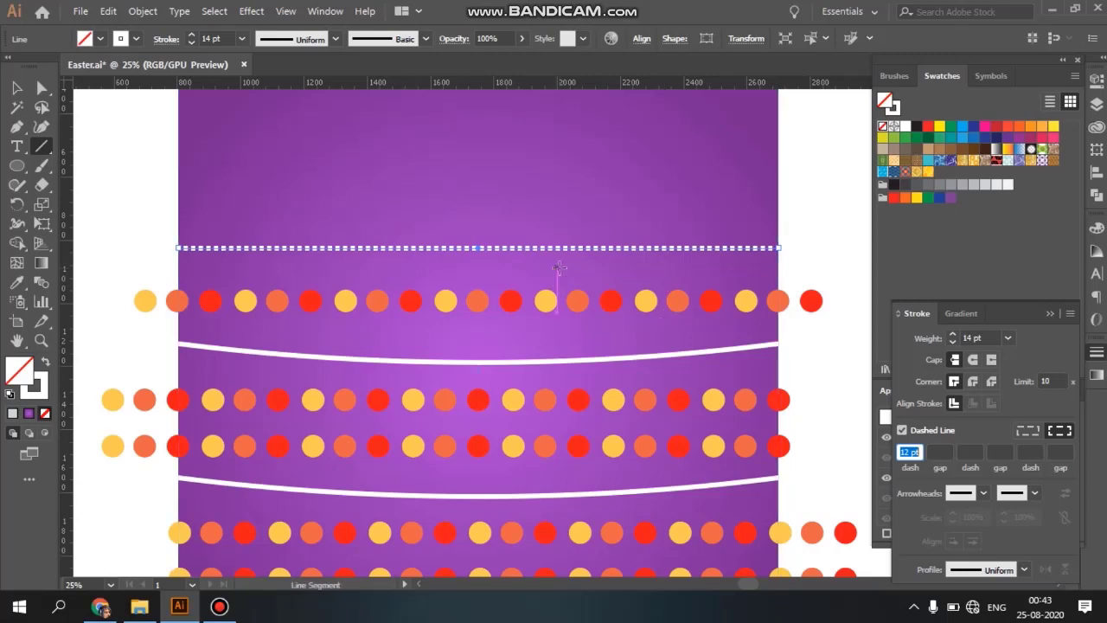
{"action": "left_click", "coordinate": [25, 89]}
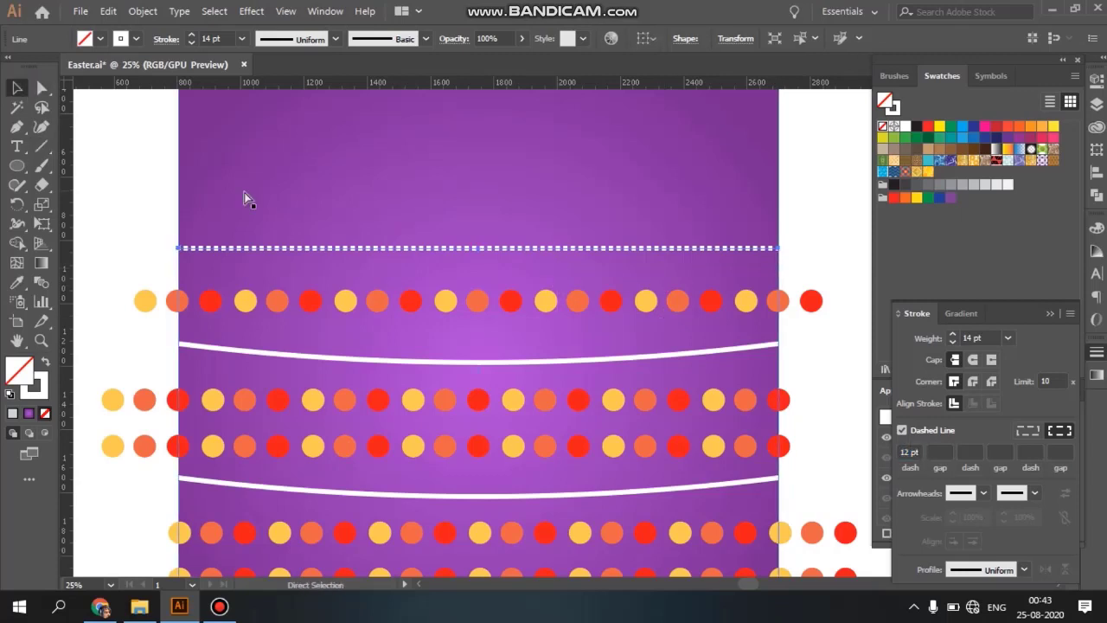
{"action": "key", "text": "ctrl+plus"}
{"action": "left_click_drag", "start_coordinate": [383, 356], "coordinate": [221, 301]}
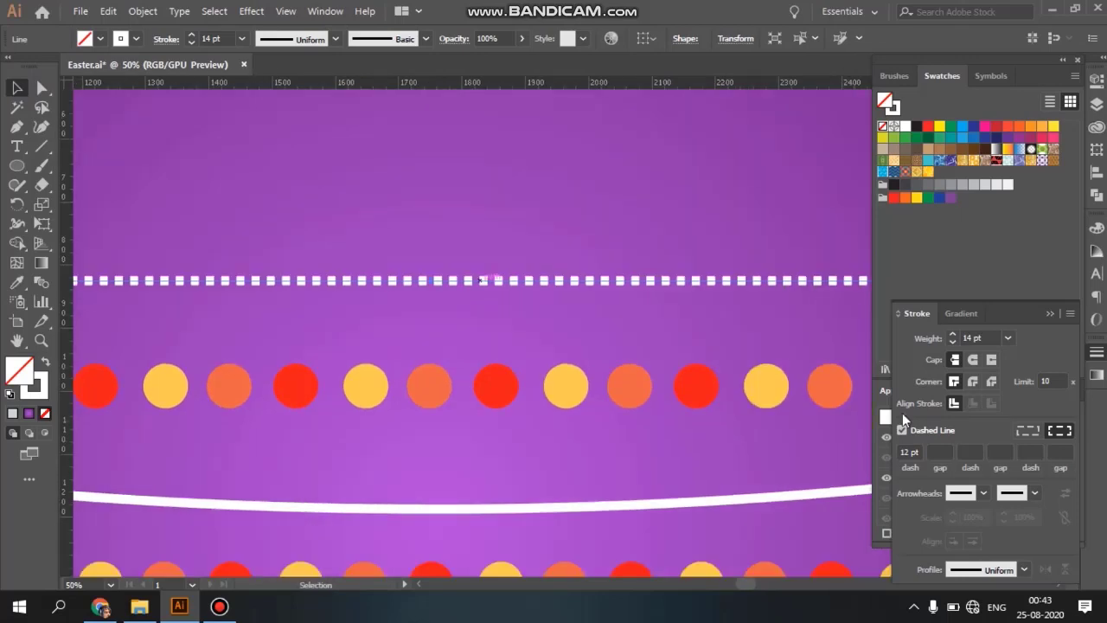
{"action": "left_click", "coordinate": [974, 359]}
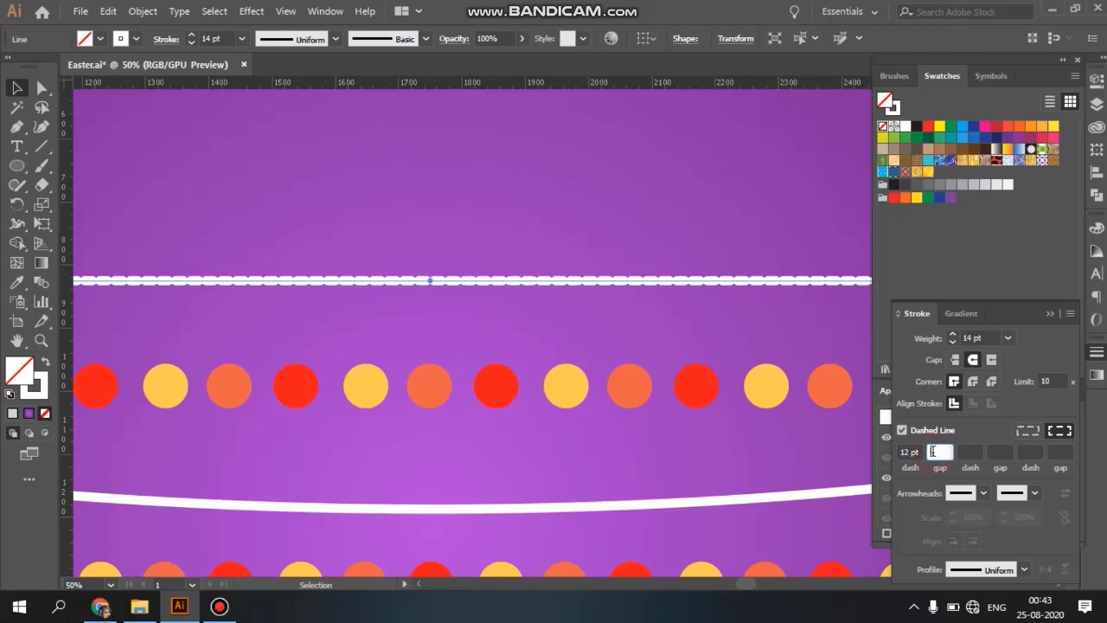
- Set the dashed line's gap to 36 pt after trying 14, 18 and 32 pt
{"action": "left_click", "coordinate": [933, 452]}
{"action": "type", "text": "1"}
{"action": "key", "text": "Return"}
{"action": "type", "text": "14"}
{"action": "key", "text": "Return"}
{"action": "type", "text": "18"}
{"action": "key", "text": "Return"}
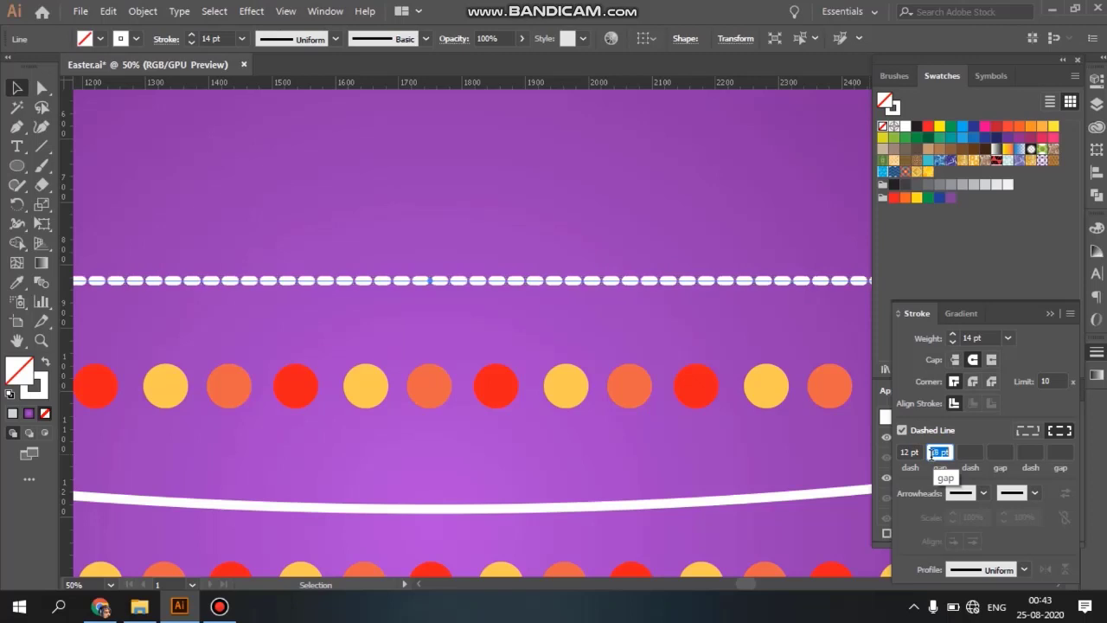
{"action": "type", "text": "32"}
{"action": "key", "text": "Return"}
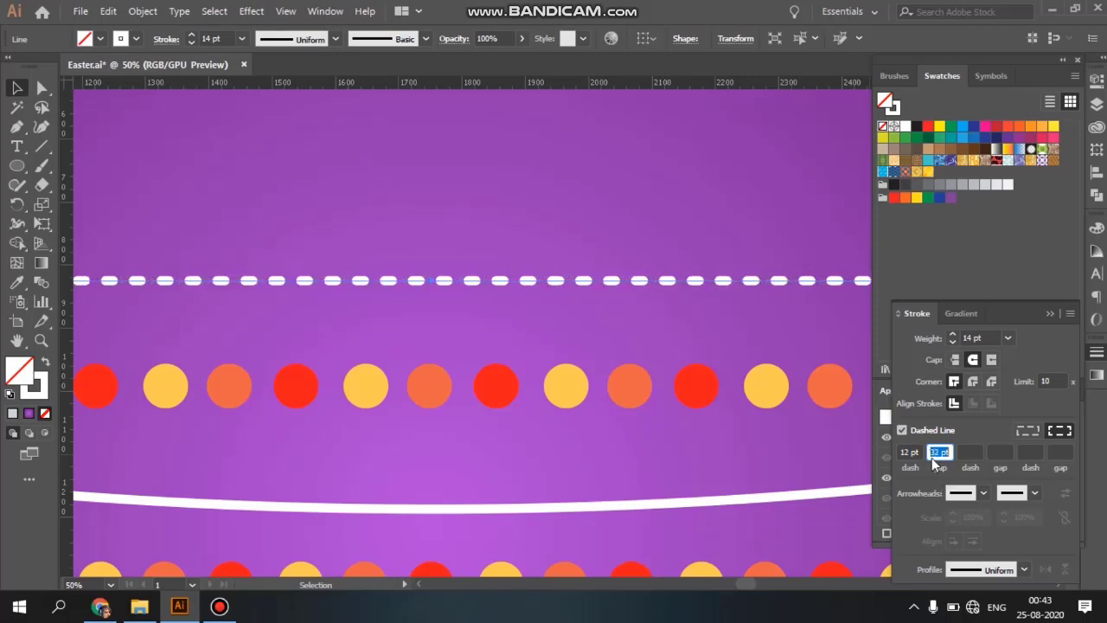
{"action": "type", "text": "36"}
{"action": "key", "text": "Return"}
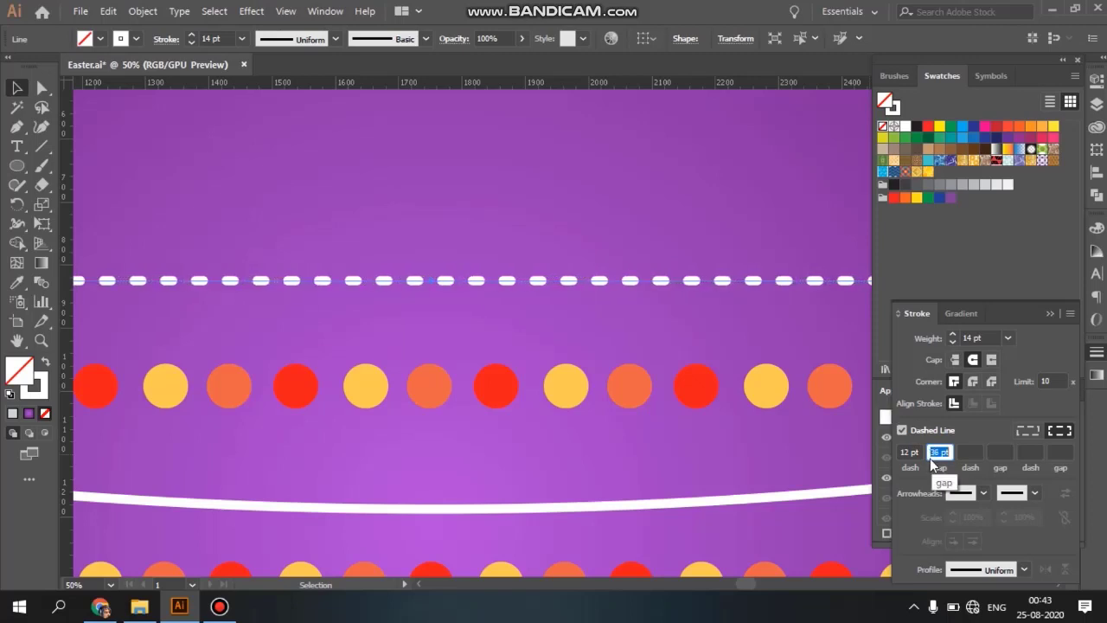
{"action": "left_click", "coordinate": [677, 422]}
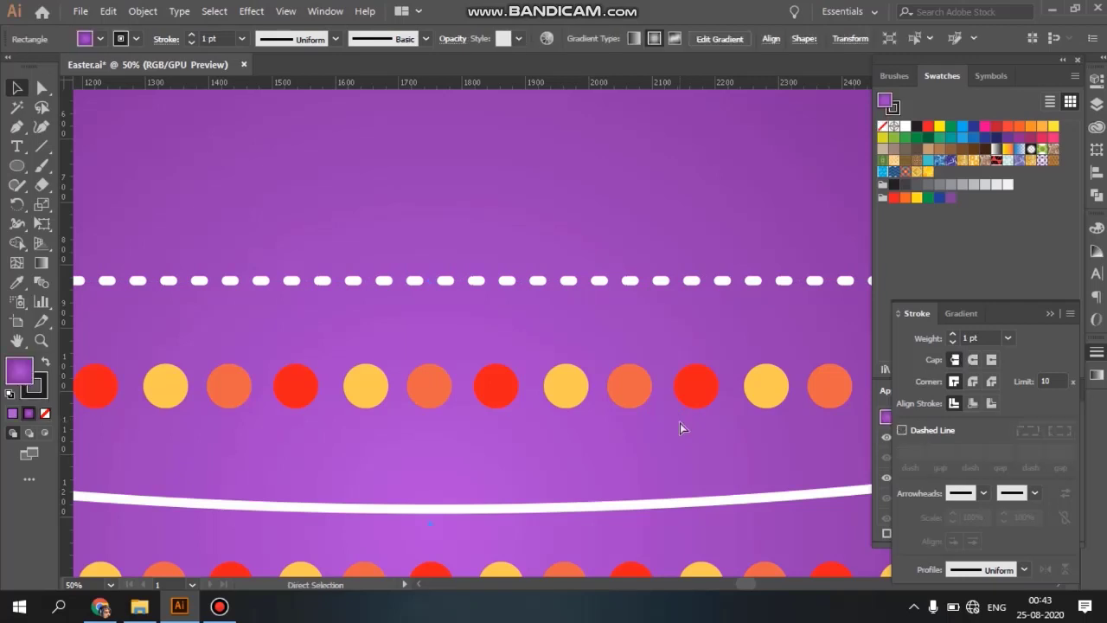
{"action": "scroll", "coordinate": [680, 423], "scroll_direction": "down", "scroll_amount": 2}
{"action": "scroll", "coordinate": [605, 329], "scroll_direction": "right", "scroll_amount": 3}
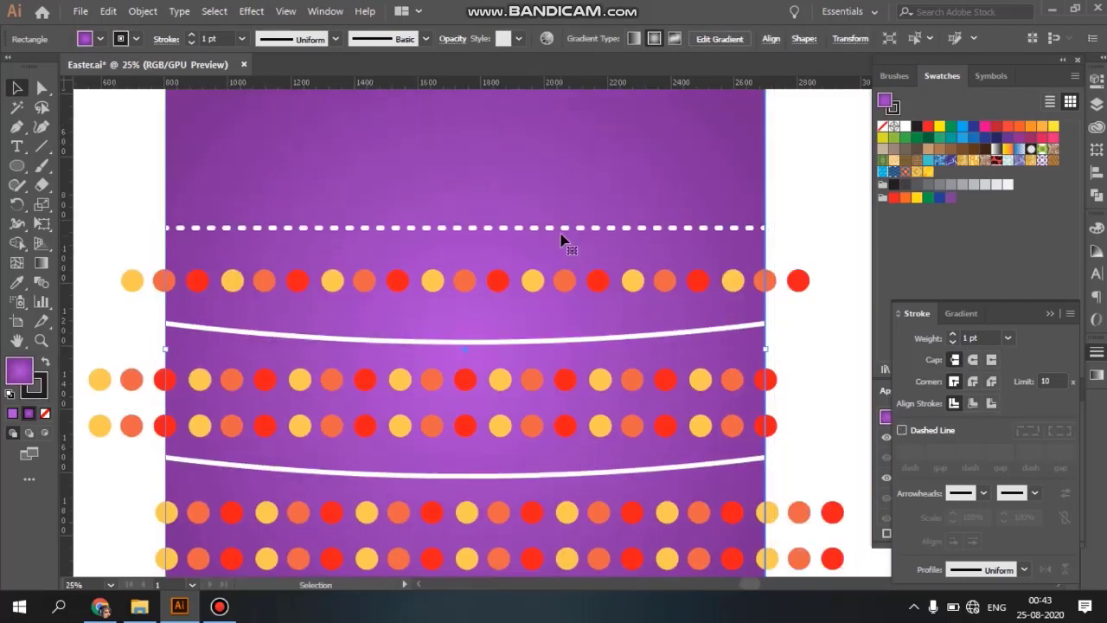
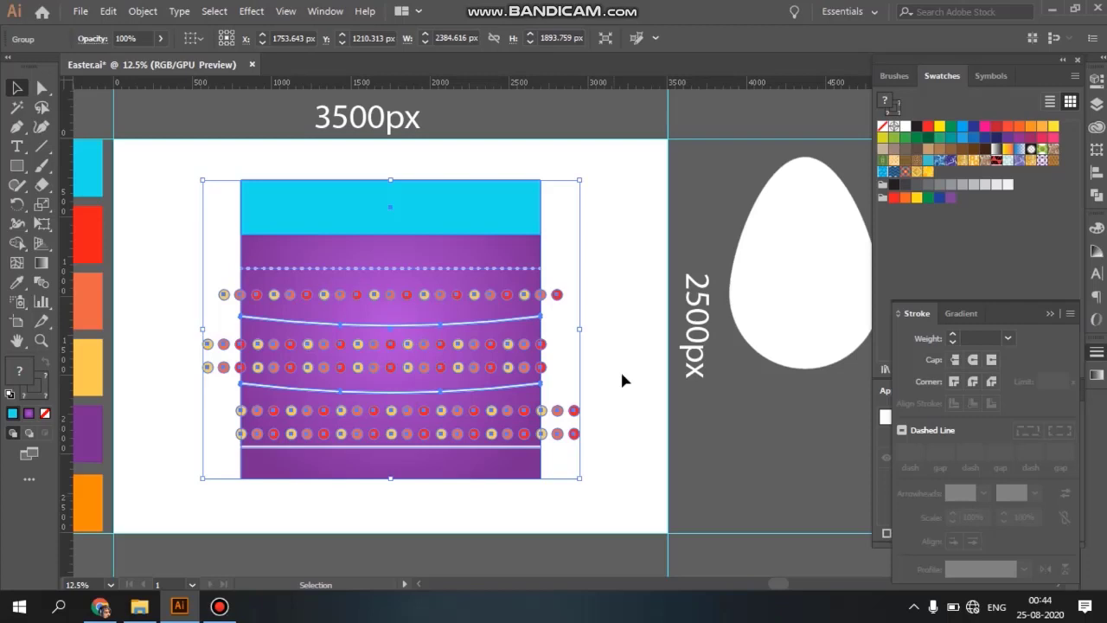
{"action": "left_click", "coordinate": [623, 379]}
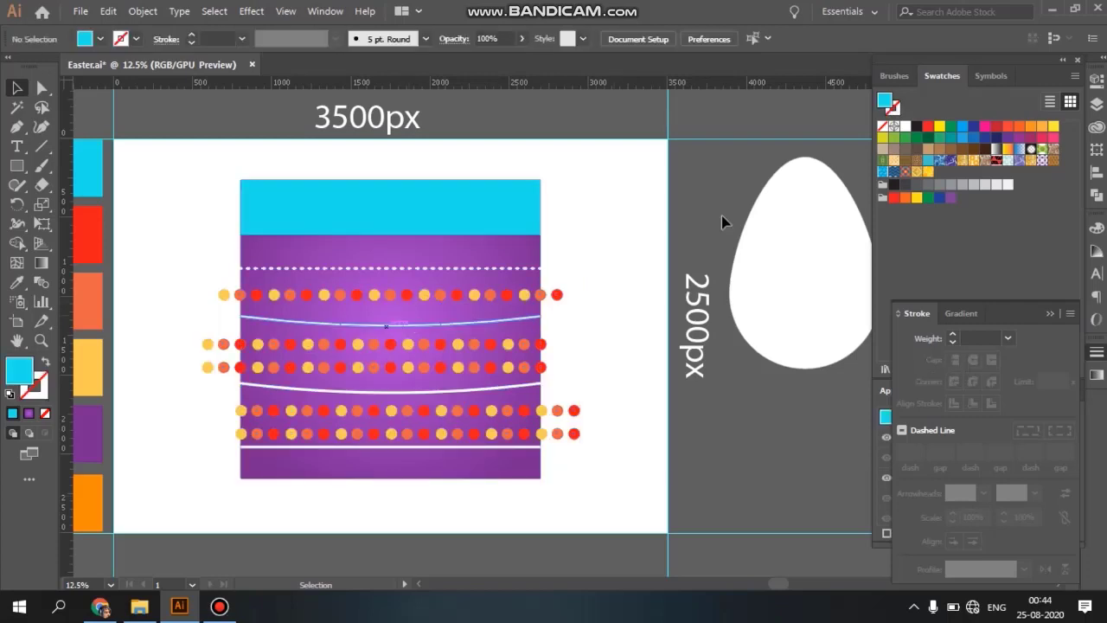
{"action": "left_click", "coordinate": [817, 206]}
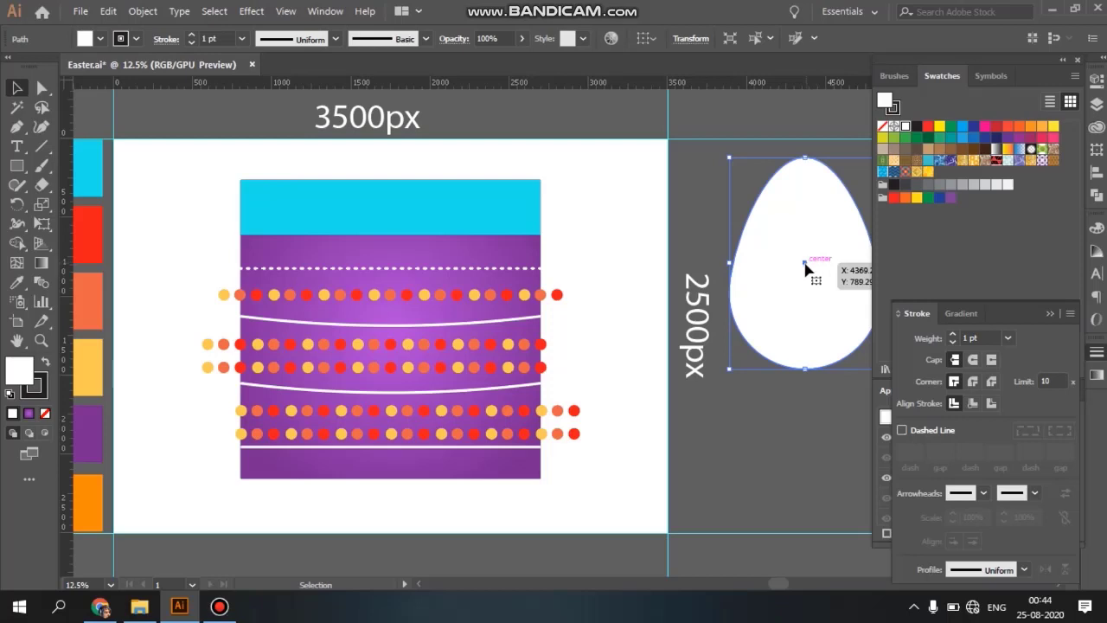
{"action": "left_click_drag", "start_coordinate": [805, 289], "coordinate": [386, 370]}
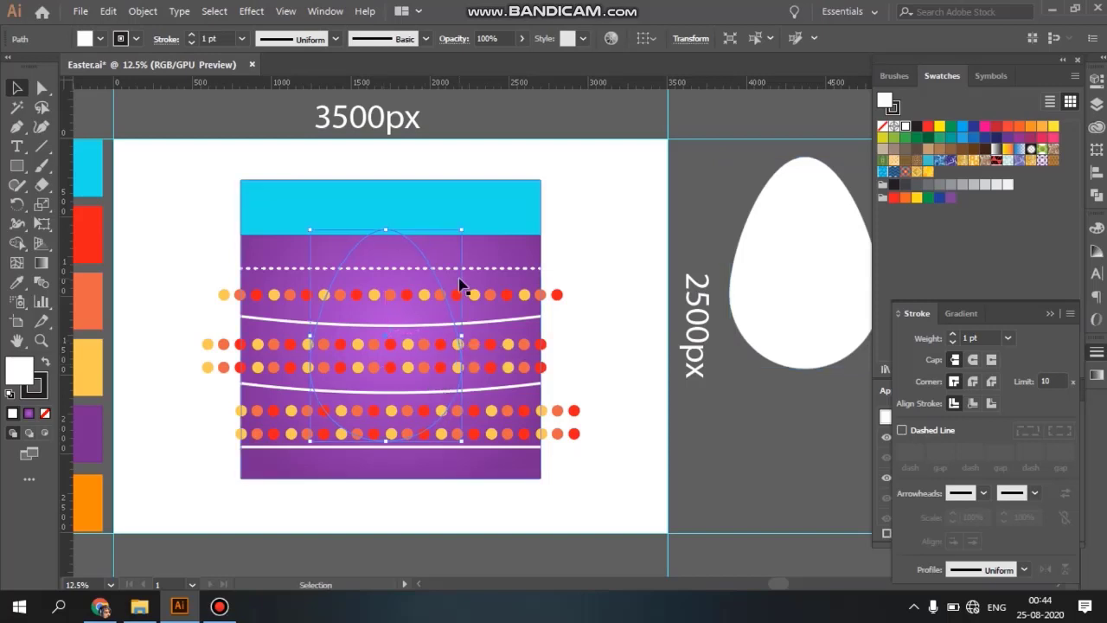
{"action": "left_click", "coordinate": [420, 517]}
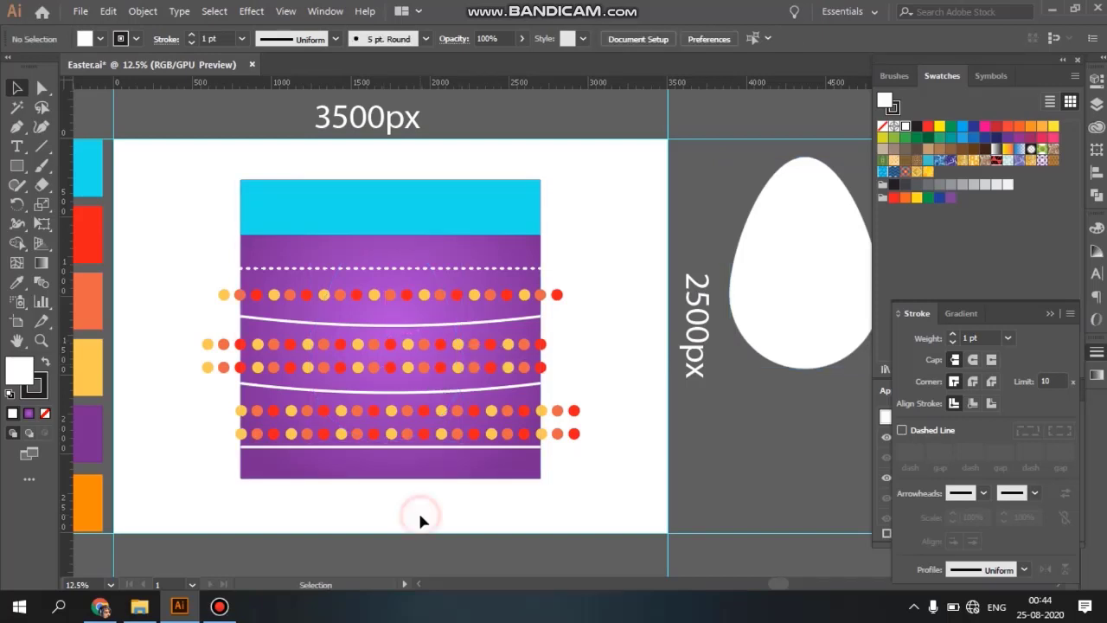
{"action": "left_click", "coordinate": [348, 208]}
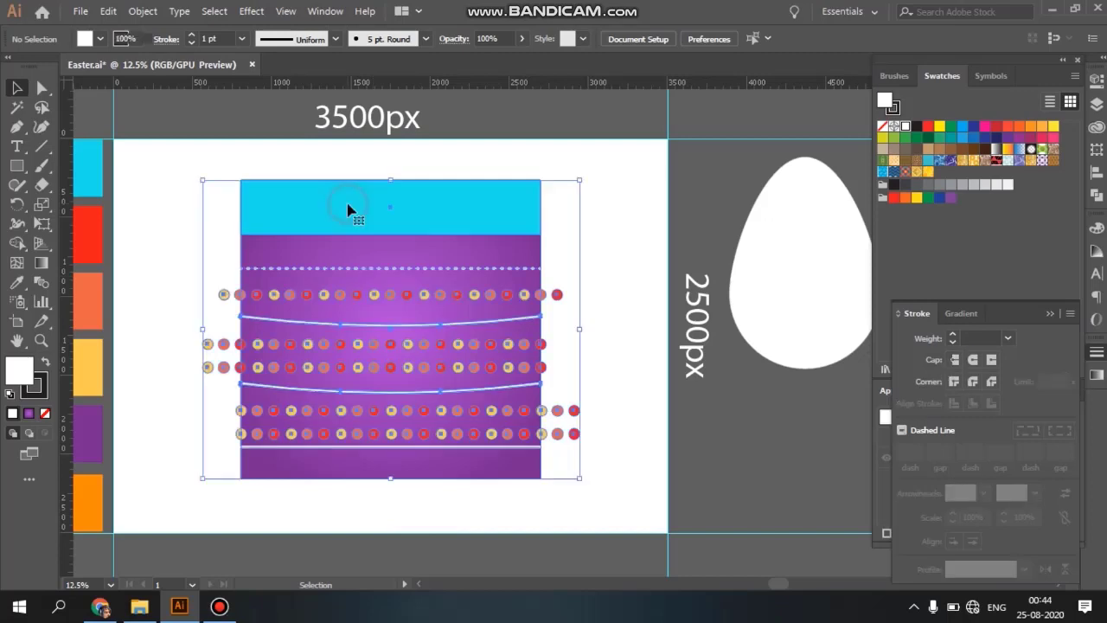
{"action": "key", "text": "a"}
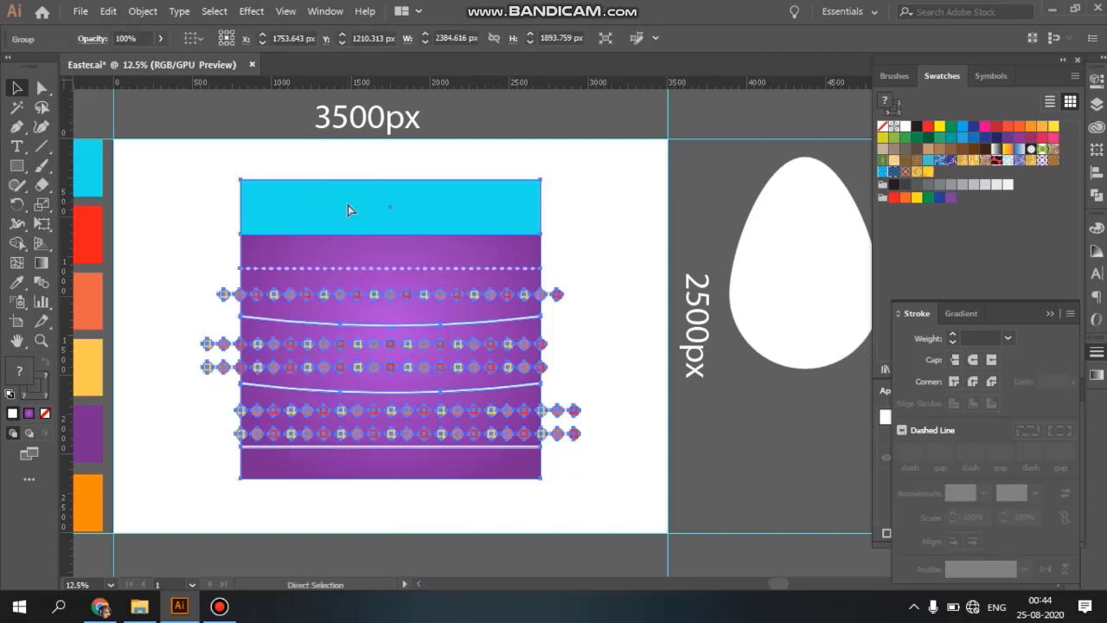
{"action": "key", "text": "v"}
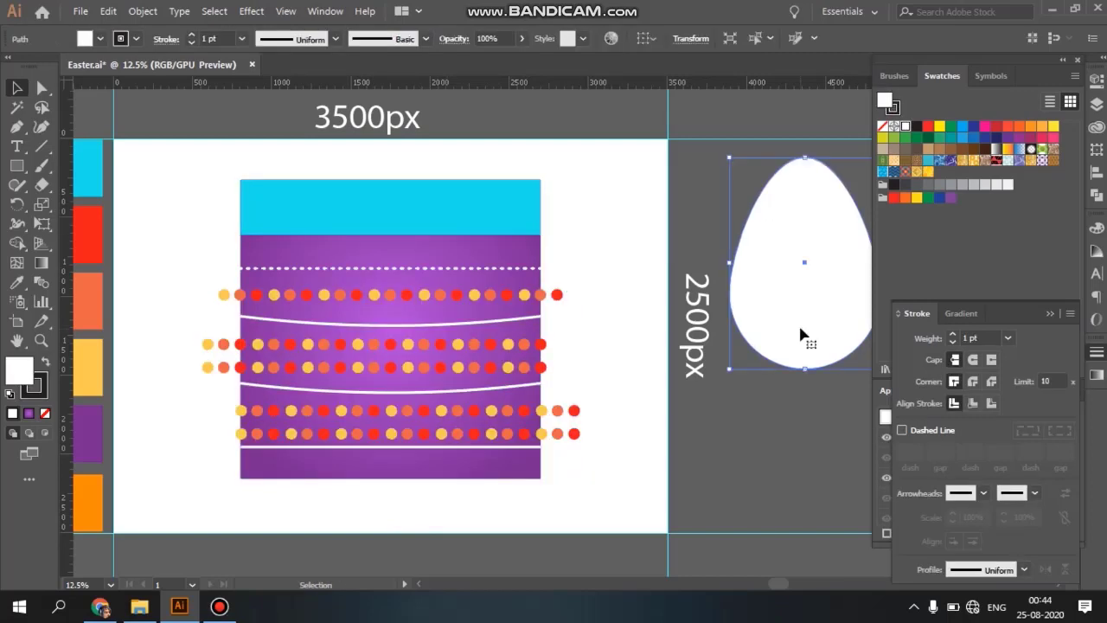
- Place a copy of the white egg over the middle of the decorated square and bring it to the front
{"action": "left_click_drag", "start_coordinate": [800, 333], "coordinate": [251, 398]}
{"action": "left_click", "coordinate": [240, 518]}
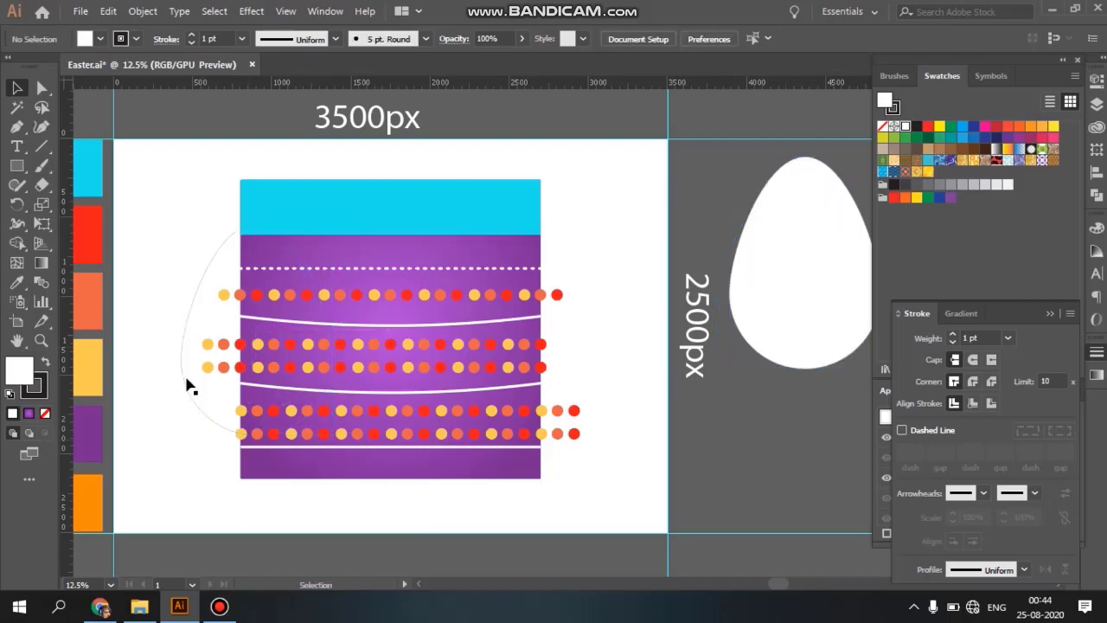
{"action": "left_click_drag", "start_coordinate": [205, 309], "coordinate": [351, 327]}
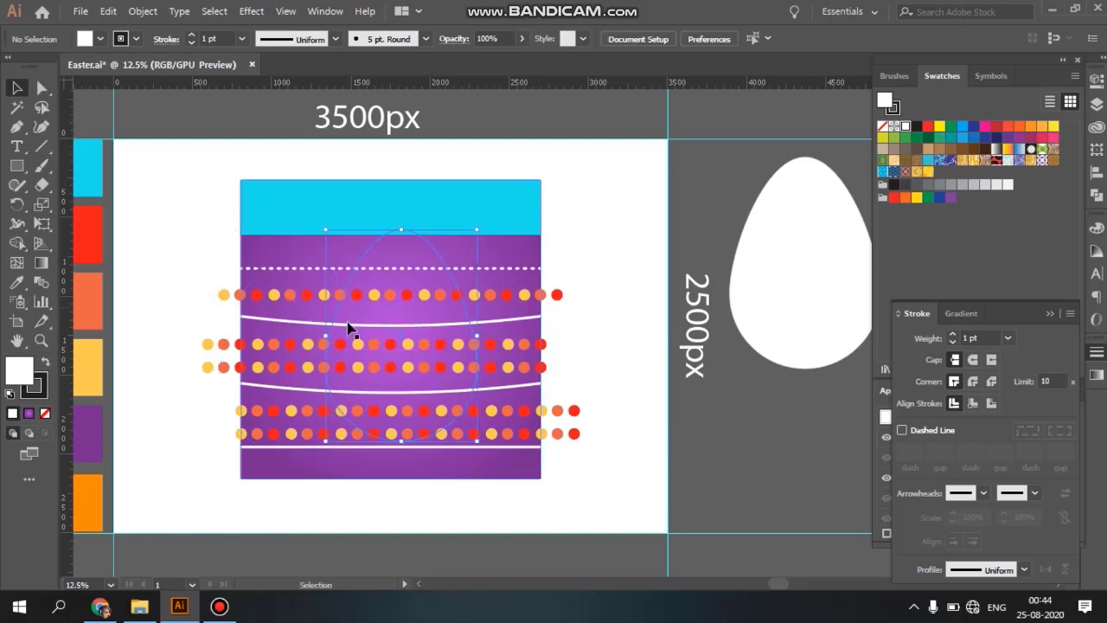
{"action": "right_click", "coordinate": [397, 317]}
{"action": "mouse_move", "coordinate": [485, 509]}
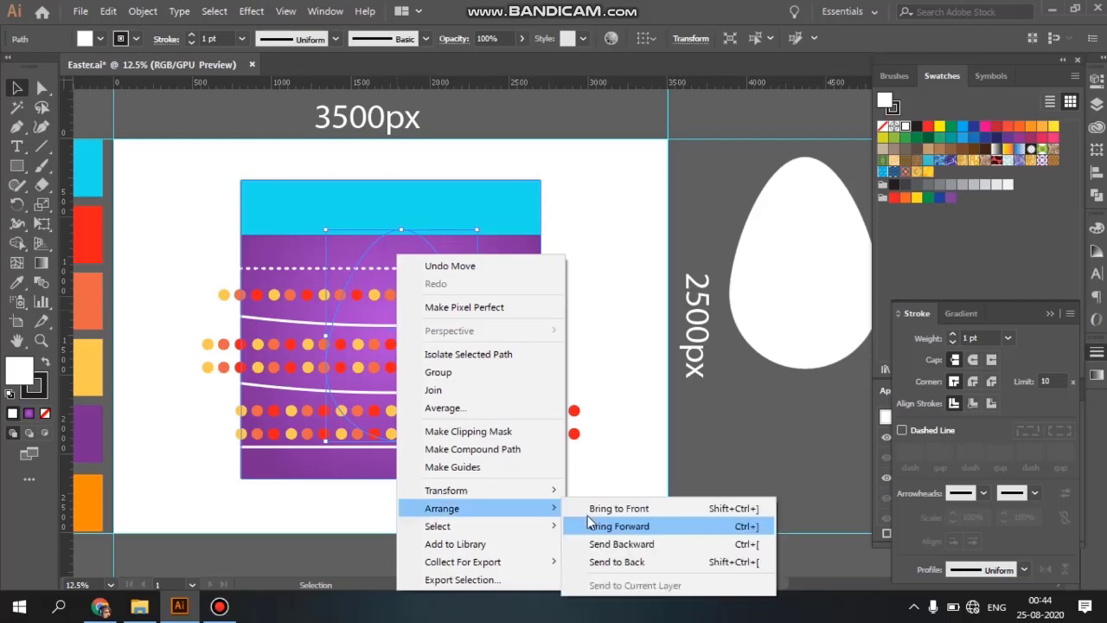
{"action": "left_click", "coordinate": [607, 512]}
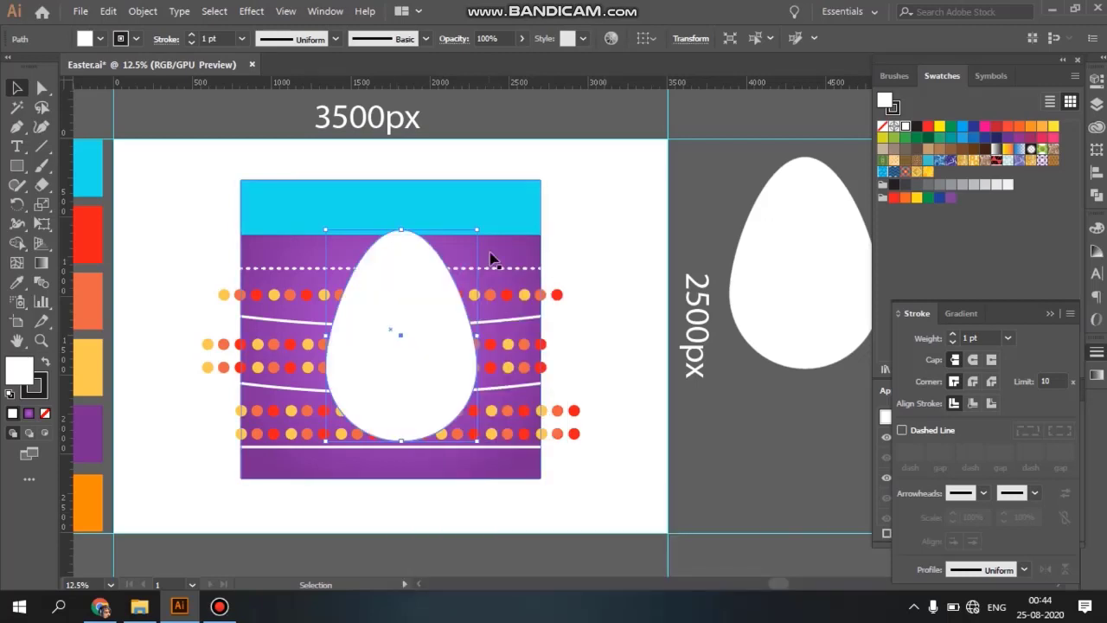
- Enlarge the egg copy proportionally from its centre and move it down to rest on the square's bottom edge
{"action": "left_click_drag", "start_coordinate": [476, 232], "coordinate": [498, 201]}
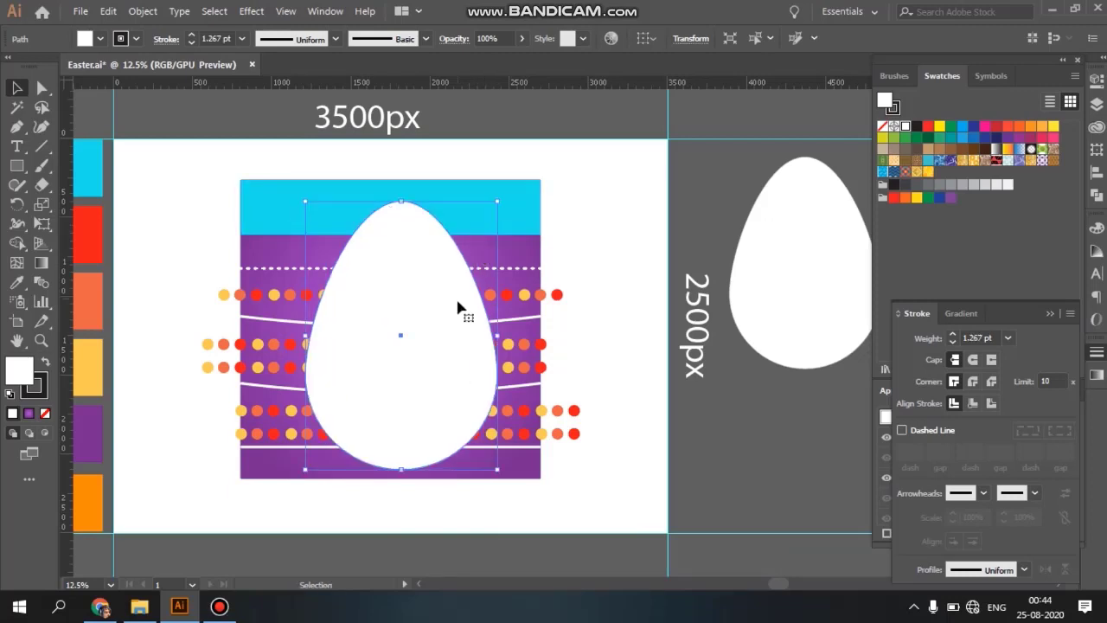
{"action": "mouse_move", "coordinate": [459, 308]}
{"action": "left_mouse_down"}
{"action": "mouse_move", "coordinate": [459, 321]}
{"action": "mouse_move", "coordinate": [456, 308]}
{"action": "left_mouse_up"}
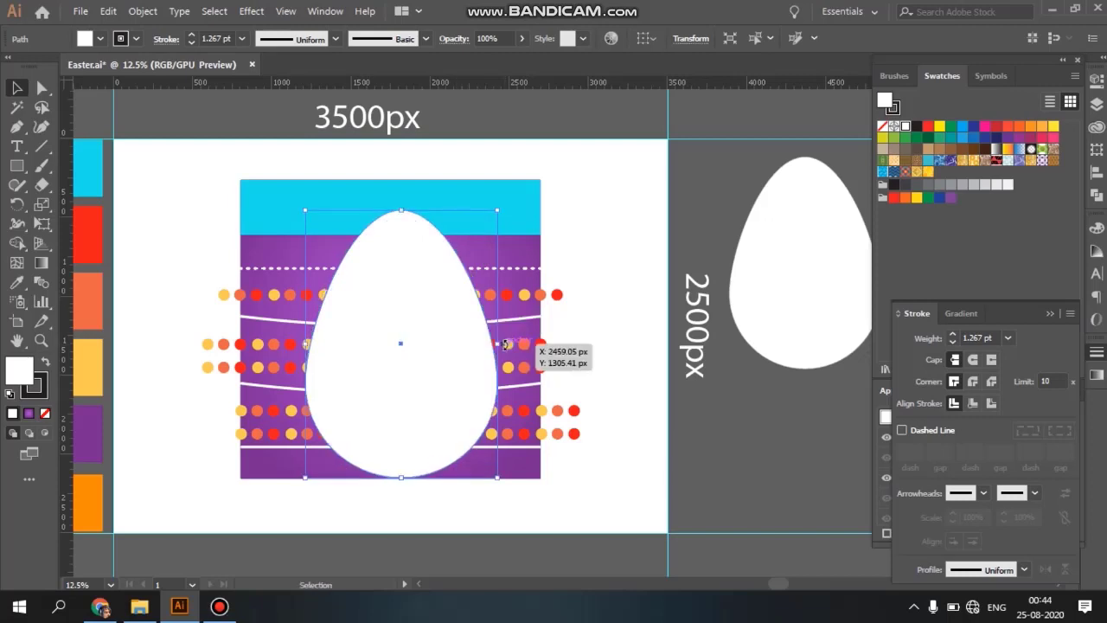
{"action": "left_click_drag", "start_coordinate": [533, 387], "coordinate": [568, 376]}
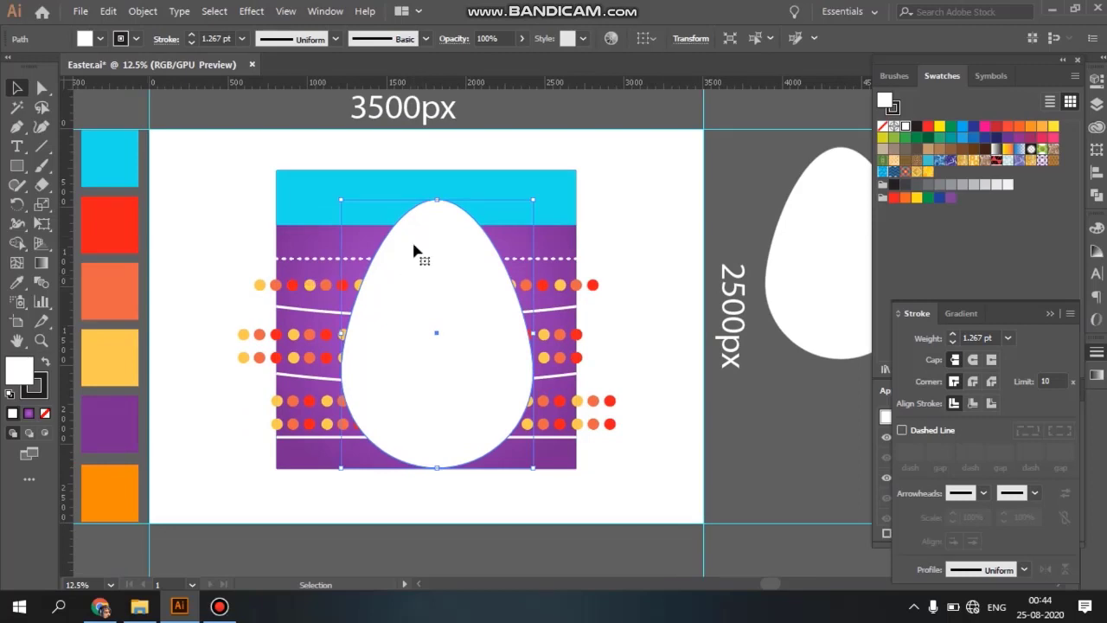
- Clip the decorated square artwork to the egg shape with a clipping mask
{"action": "left_click", "coordinate": [222, 203]}
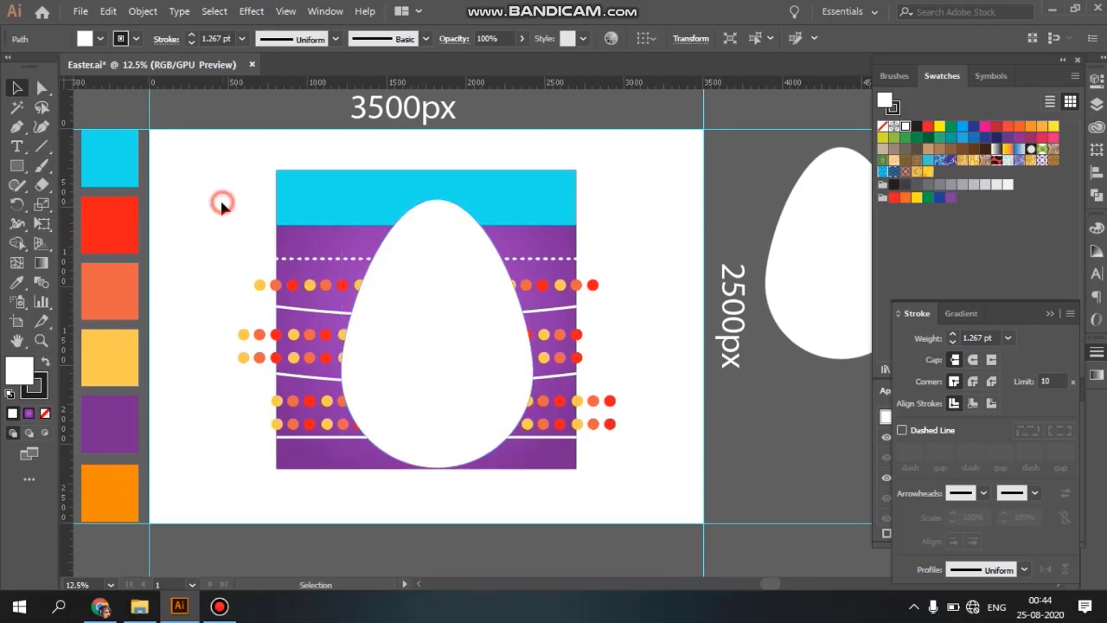
{"action": "left_click_drag", "start_coordinate": [221, 203], "coordinate": [432, 251]}
{"action": "left_click", "coordinate": [433, 251]}
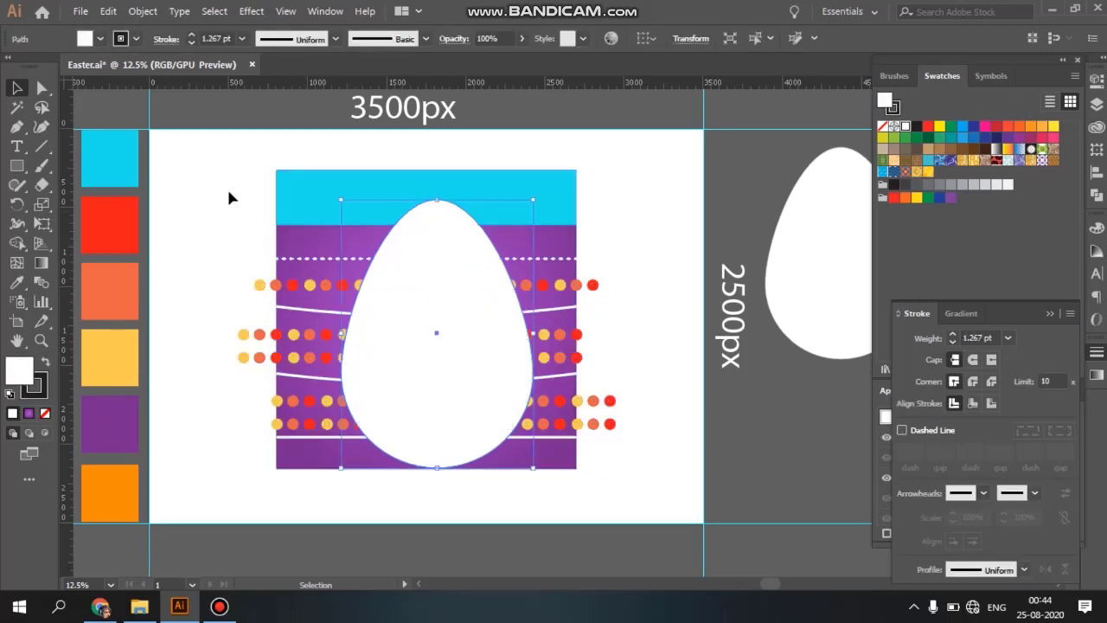
{"action": "mouse_move", "coordinate": [222, 181]}
{"action": "left_mouse_down"}
{"action": "mouse_move", "coordinate": [561, 396]}
{"action": "mouse_move", "coordinate": [580, 424]}
{"action": "left_mouse_up"}
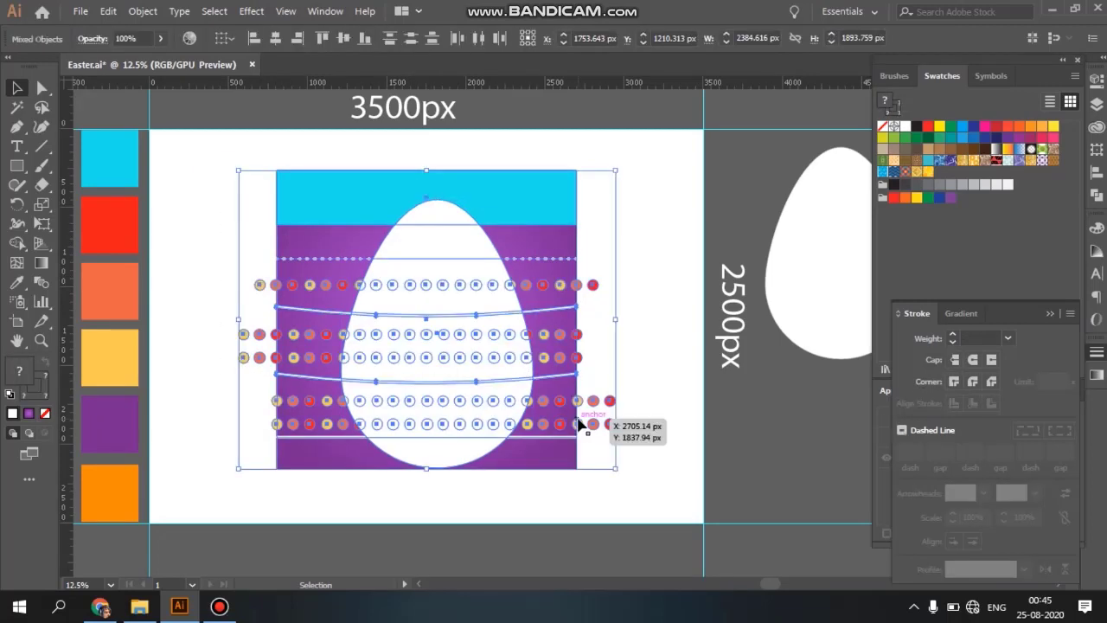
{"action": "right_click", "coordinate": [434, 234]}
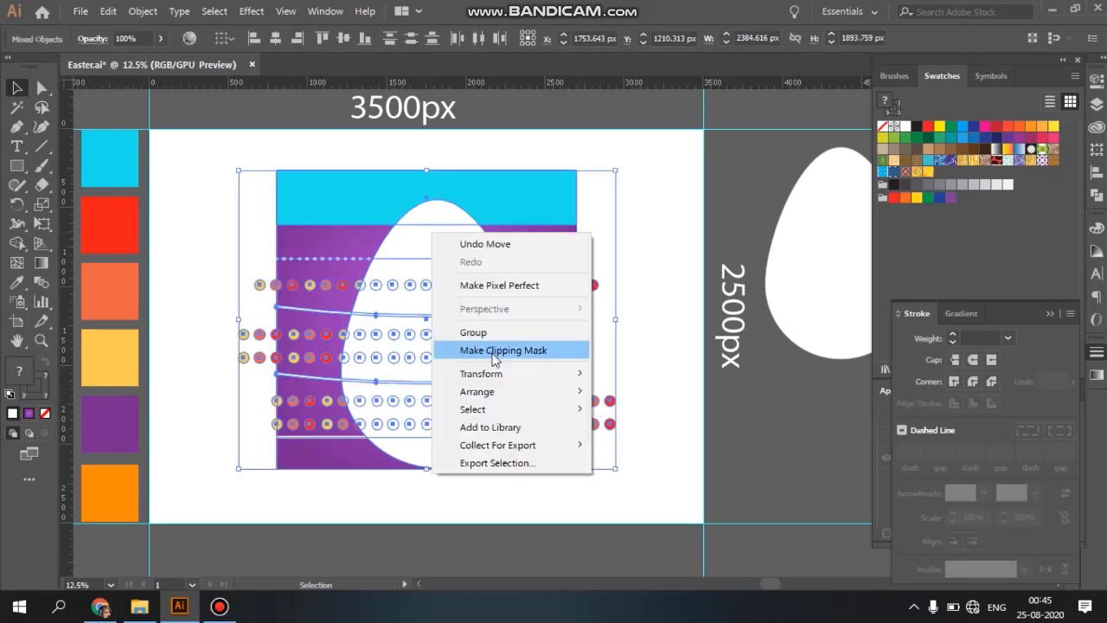
{"action": "left_click", "coordinate": [502, 351]}
{"action": "left_click", "coordinate": [396, 474]}
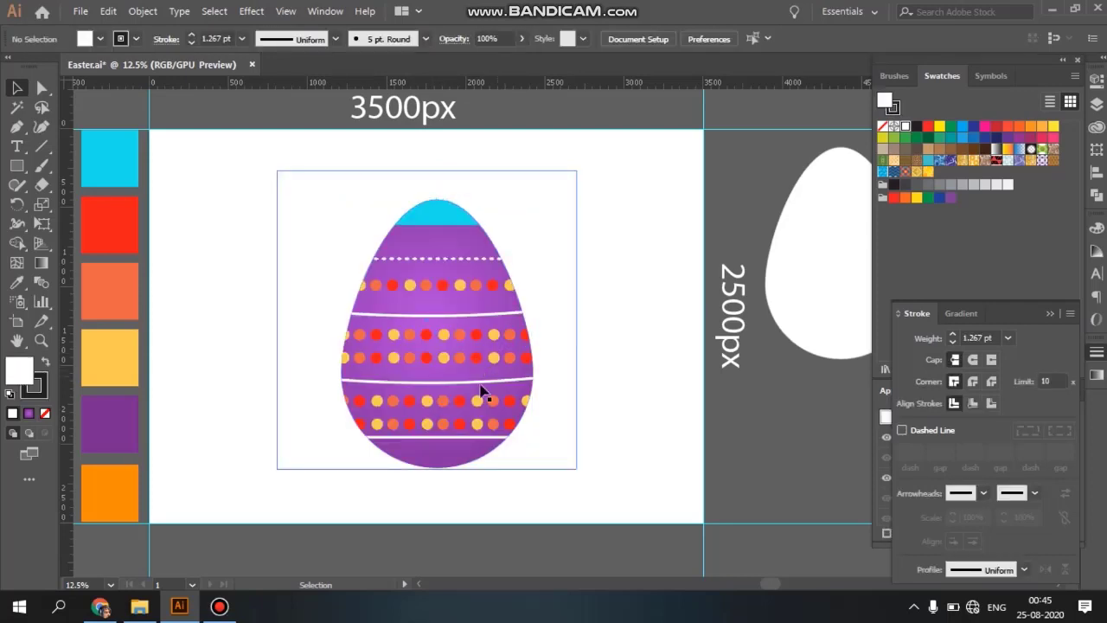
- Place another copy of the white egg over the decorated egg and scale it to match the decorated egg's outline
{"action": "left_click_drag", "start_coordinate": [554, 447], "coordinate": [598, 437]}
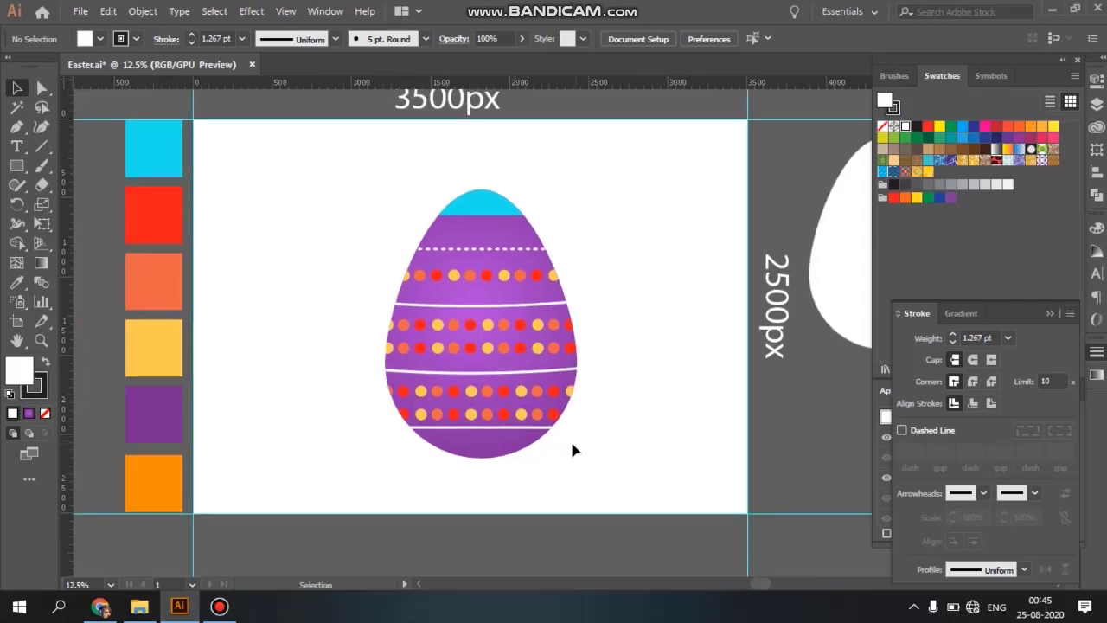
{"action": "left_click_drag", "start_coordinate": [572, 444], "coordinate": [477, 413]}
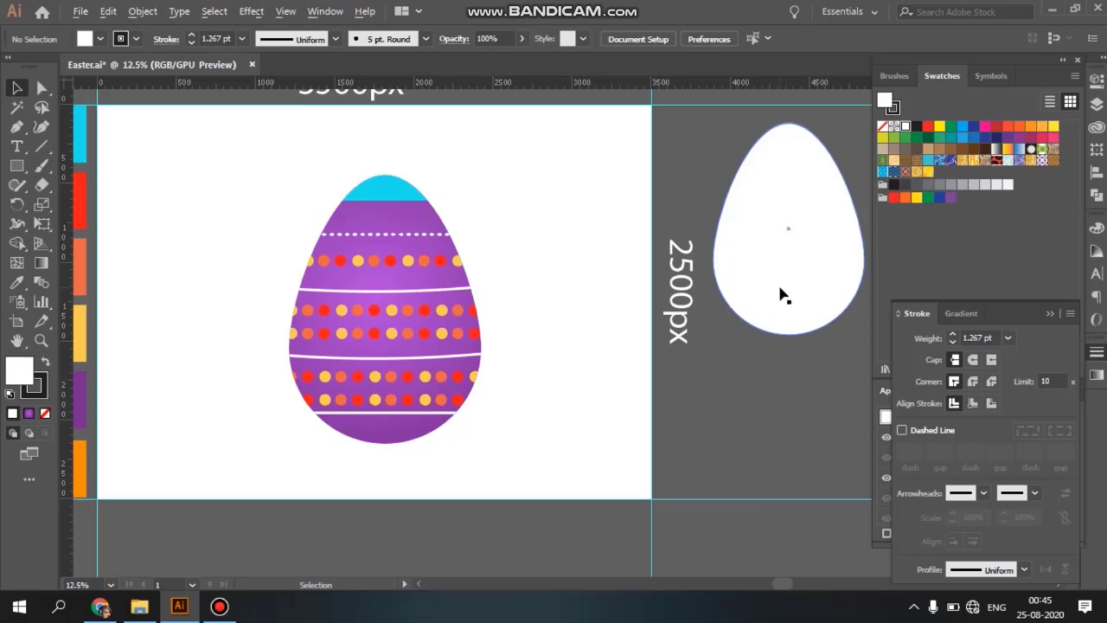
{"action": "left_click", "coordinate": [785, 299]}
{"action": "left_click_drag", "start_coordinate": [785, 303], "coordinate": [375, 358]}
{"action": "left_click", "coordinate": [457, 385], "text": "shift"}
{"action": "left_click_drag", "start_coordinate": [457, 385], "coordinate": [468, 410]}
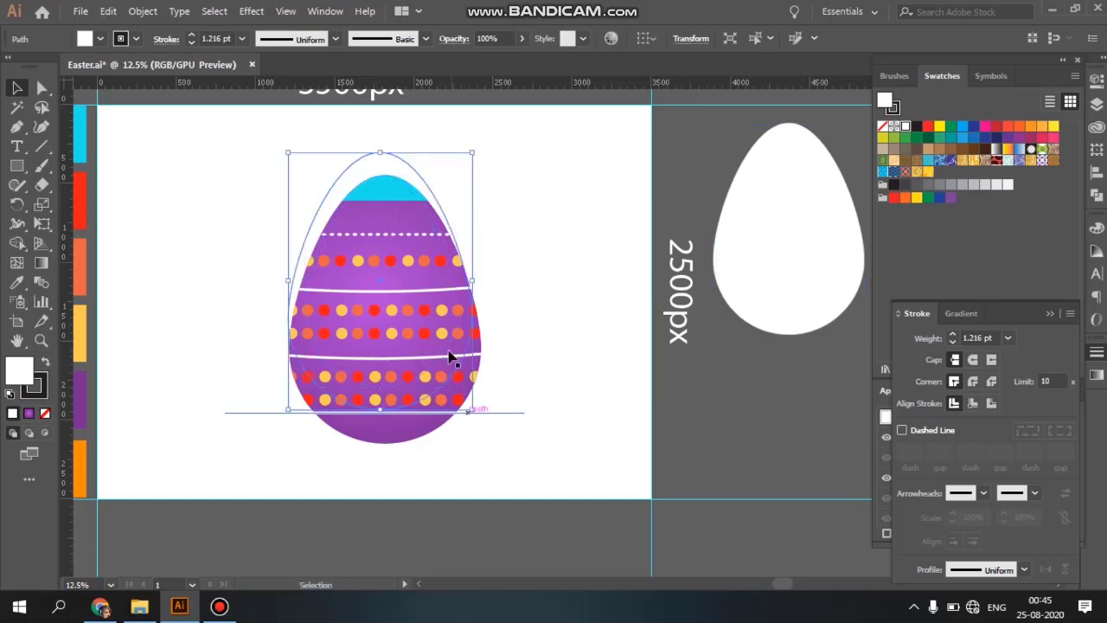
{"action": "left_click_drag", "start_coordinate": [450, 353], "coordinate": [470, 431]}
{"action": "left_click_drag", "start_coordinate": [473, 192], "coordinate": [479, 180]}
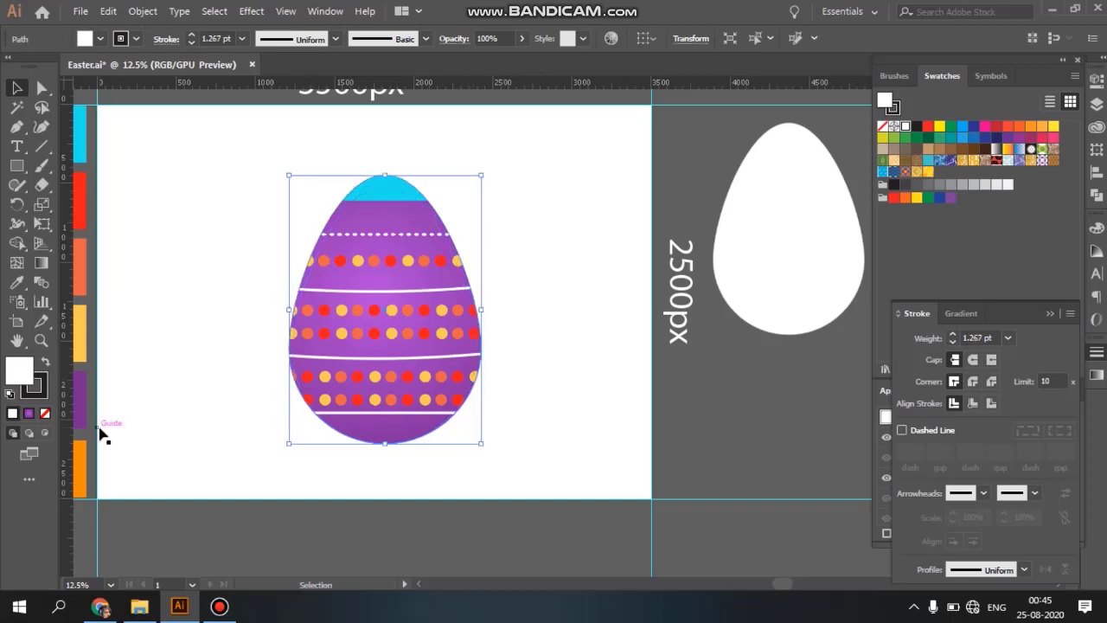
- Fill the new egg copy with black #050505 and remove its stroke
{"action": "double_click", "coordinate": [19, 372]}
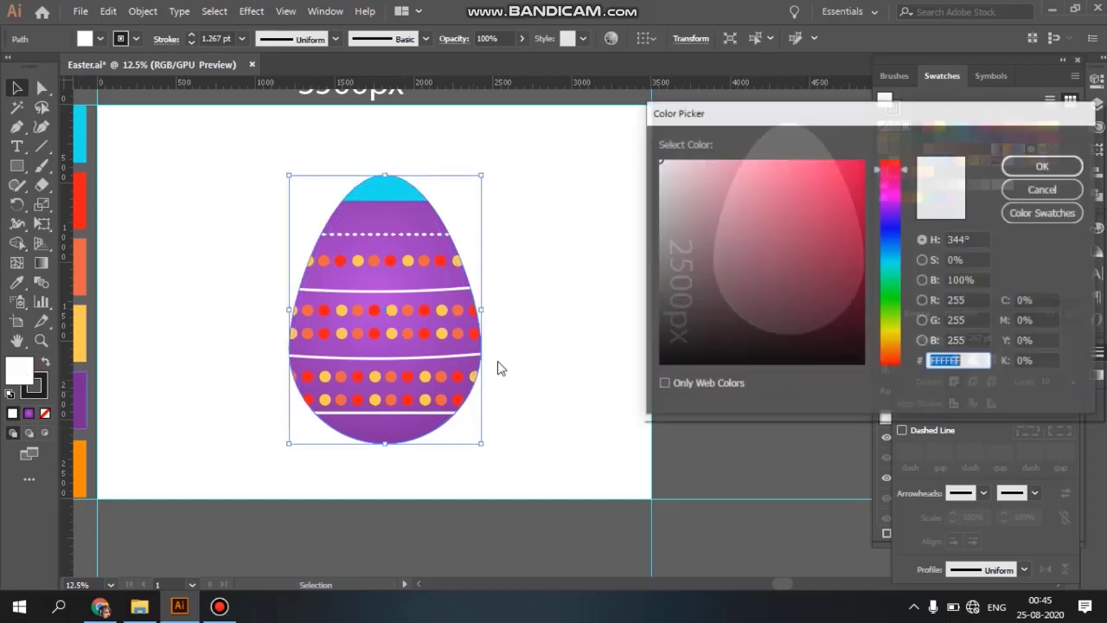
{"action": "left_click_drag", "start_coordinate": [707, 327], "coordinate": [662, 361]}
{"action": "left_click", "coordinate": [1043, 165]}
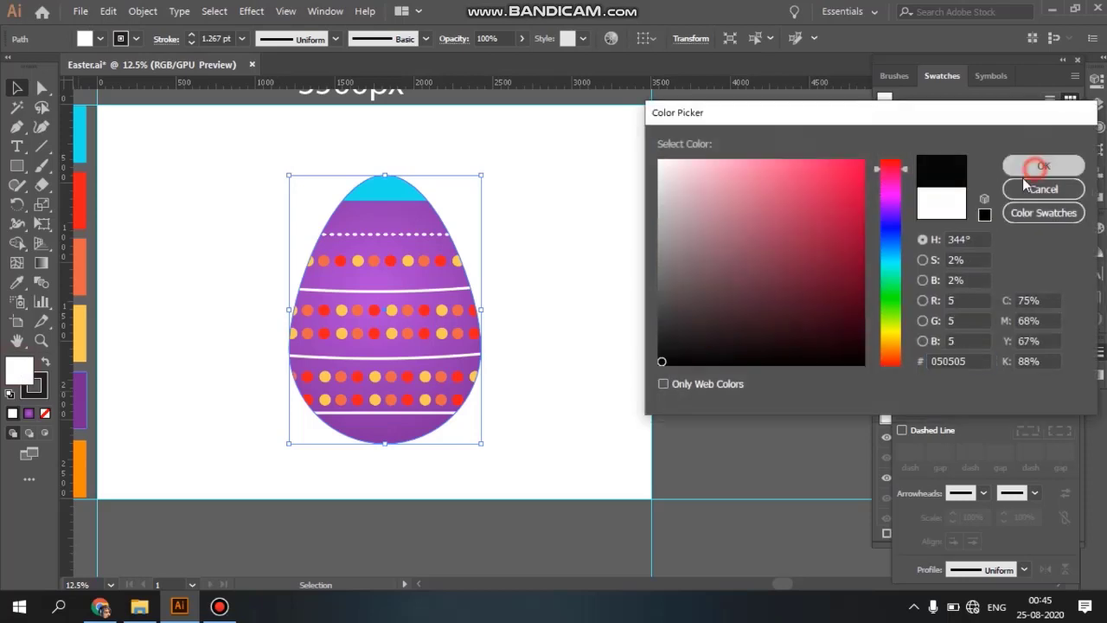
{"action": "left_click", "coordinate": [45, 412]}
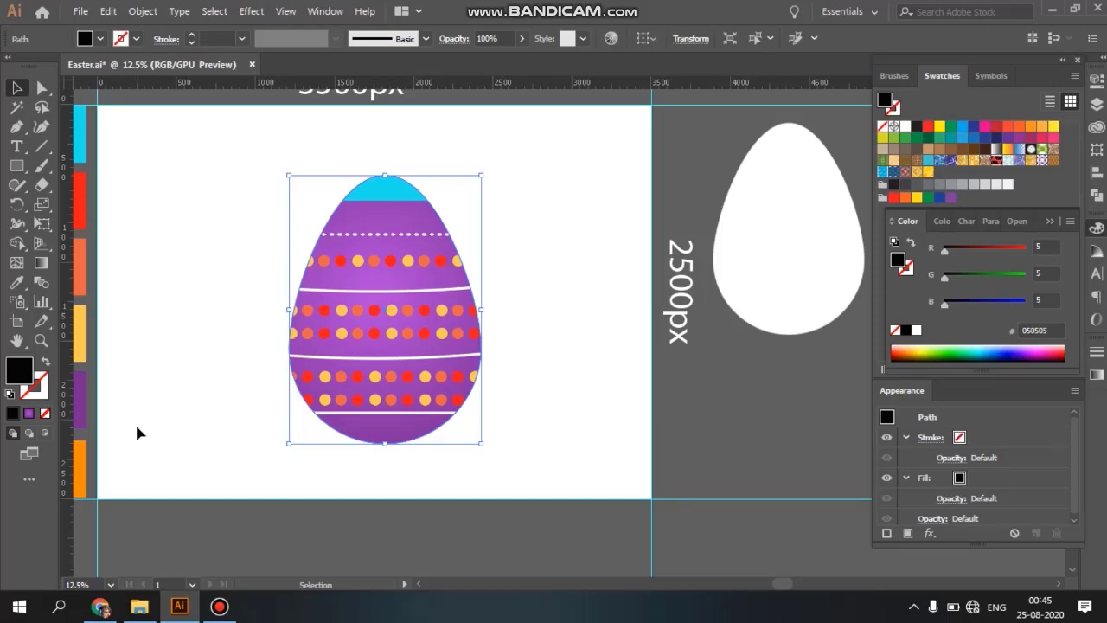
- Bring the black egg copy to the front so it covers the decorated egg
{"action": "right_click", "coordinate": [356, 291]}
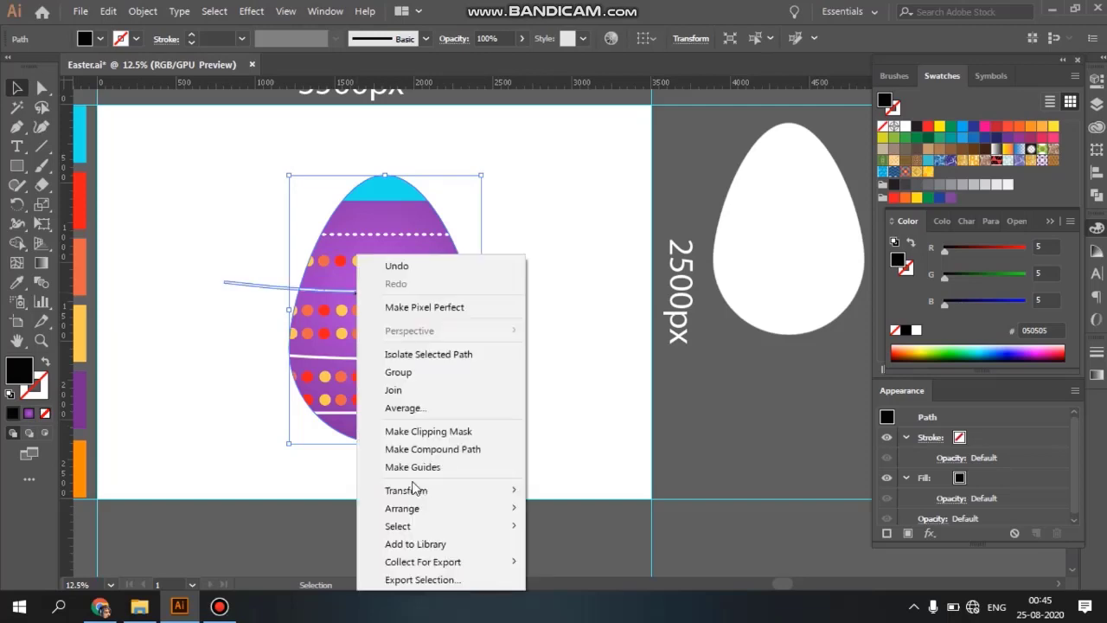
{"action": "mouse_move", "coordinate": [425, 518]}
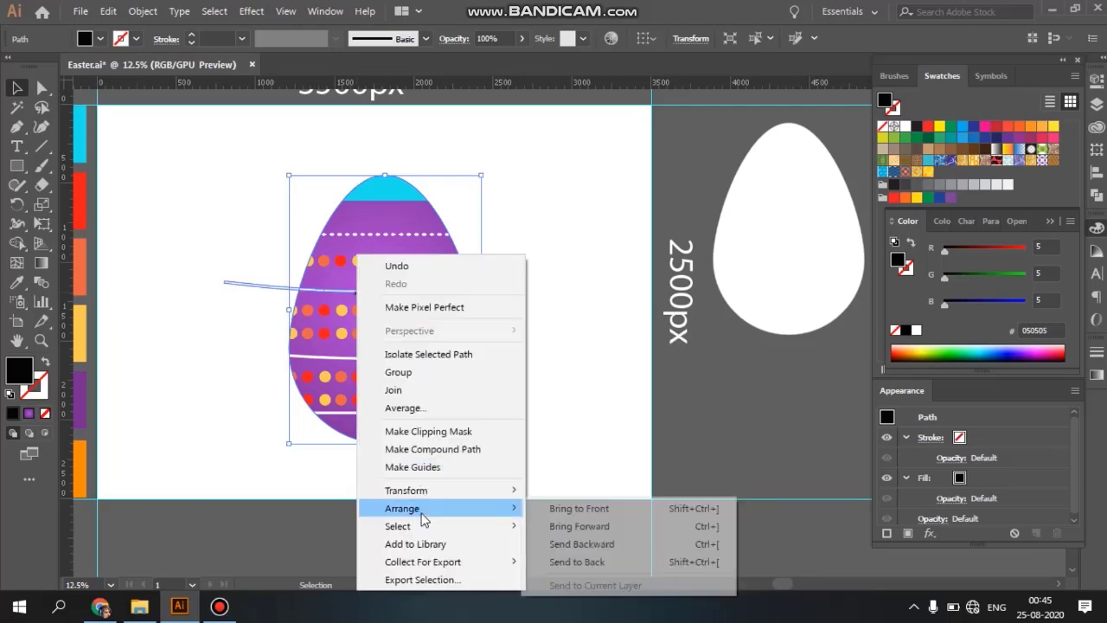
{"action": "left_click", "coordinate": [555, 510]}
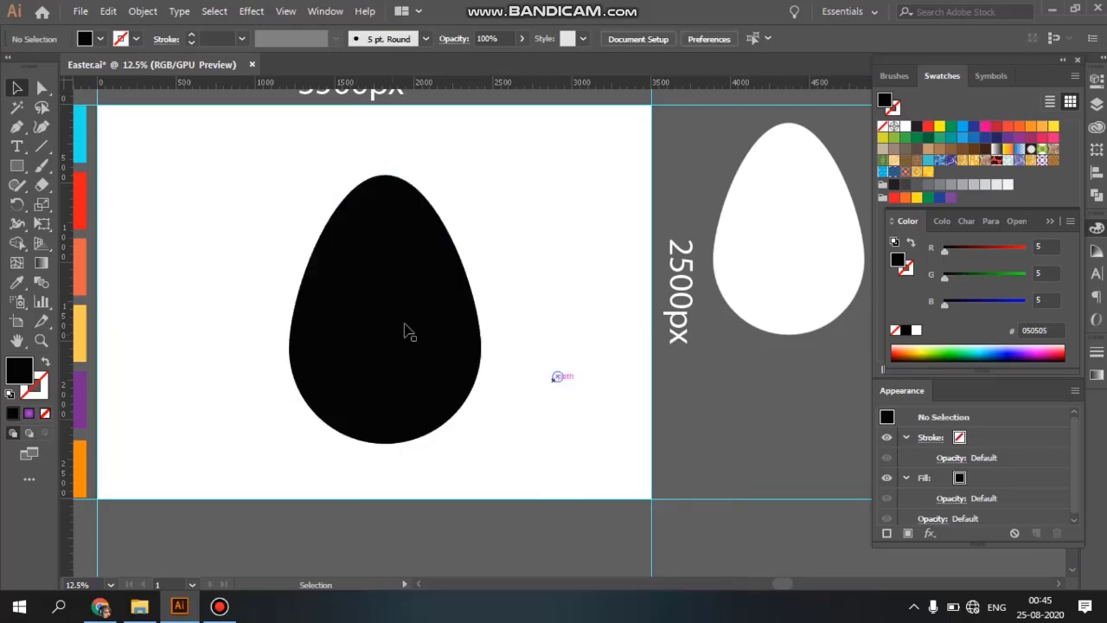
{"action": "left_click", "coordinate": [412, 346]}
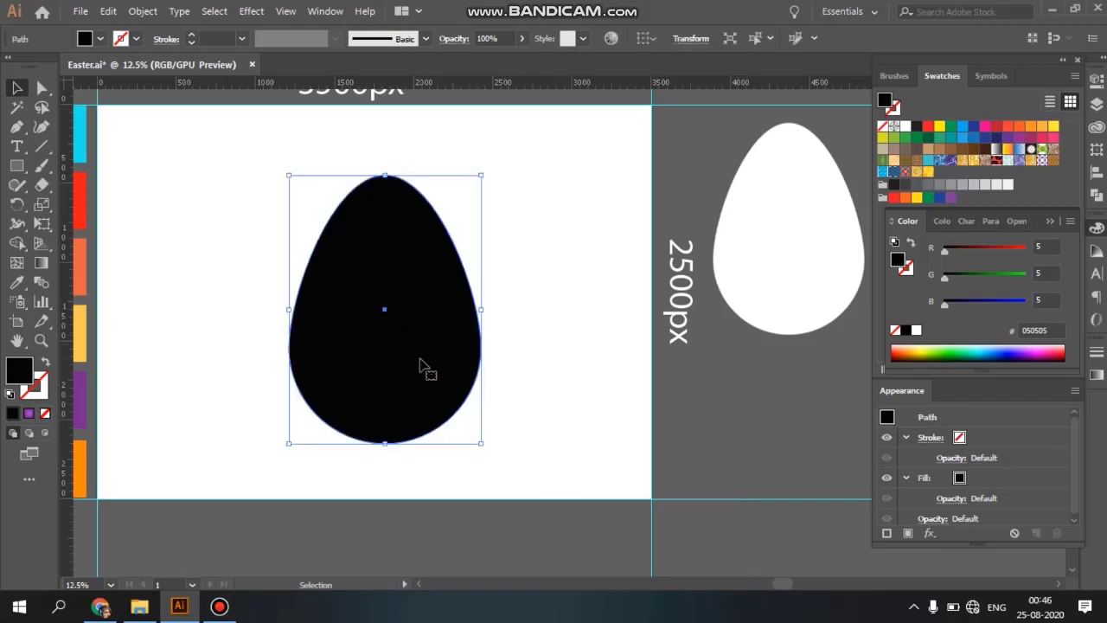
{"action": "key", "text": "a"}
{"action": "key", "text": "v"}
{"action": "key", "text": "a"}
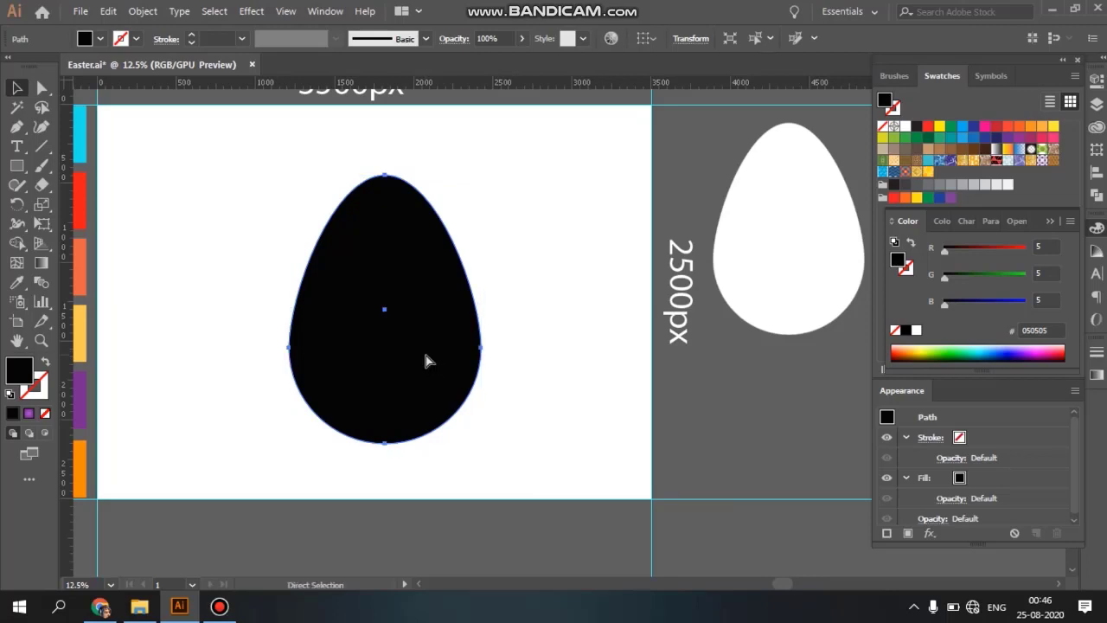
{"action": "key", "text": "v"}
{"action": "left_click", "coordinate": [426, 357]}
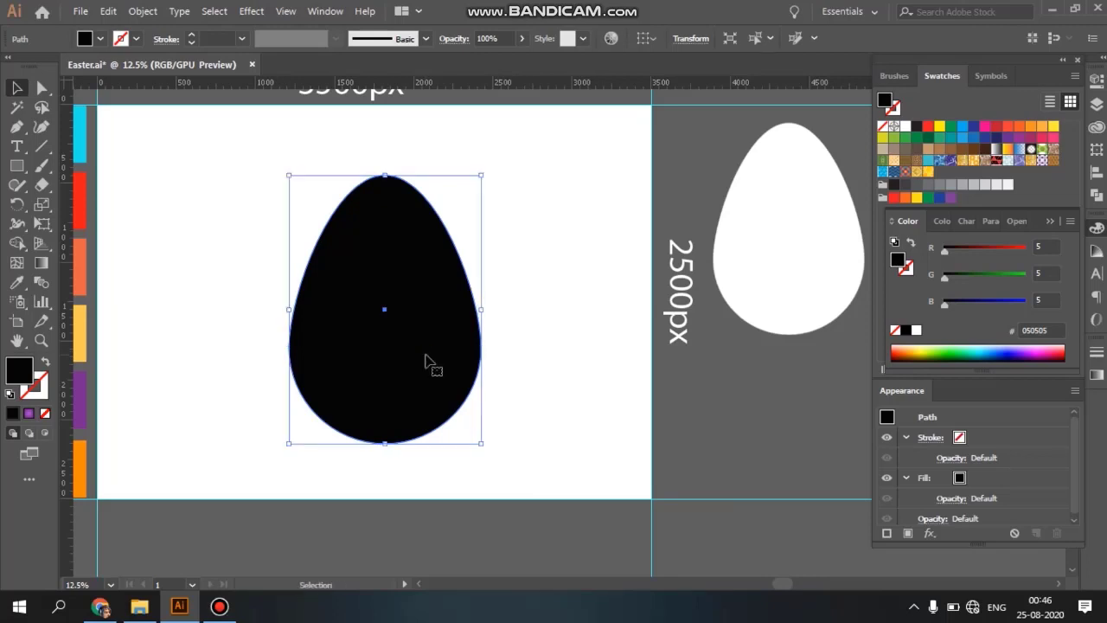
{"action": "key", "text": "a"}
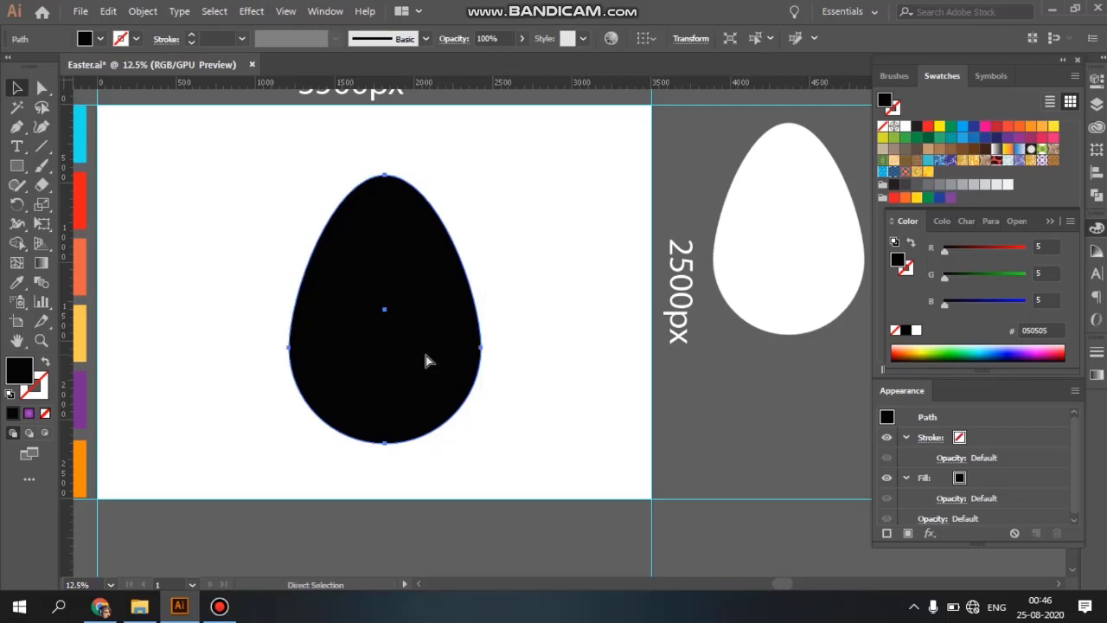
{"action": "key", "text": "v"}
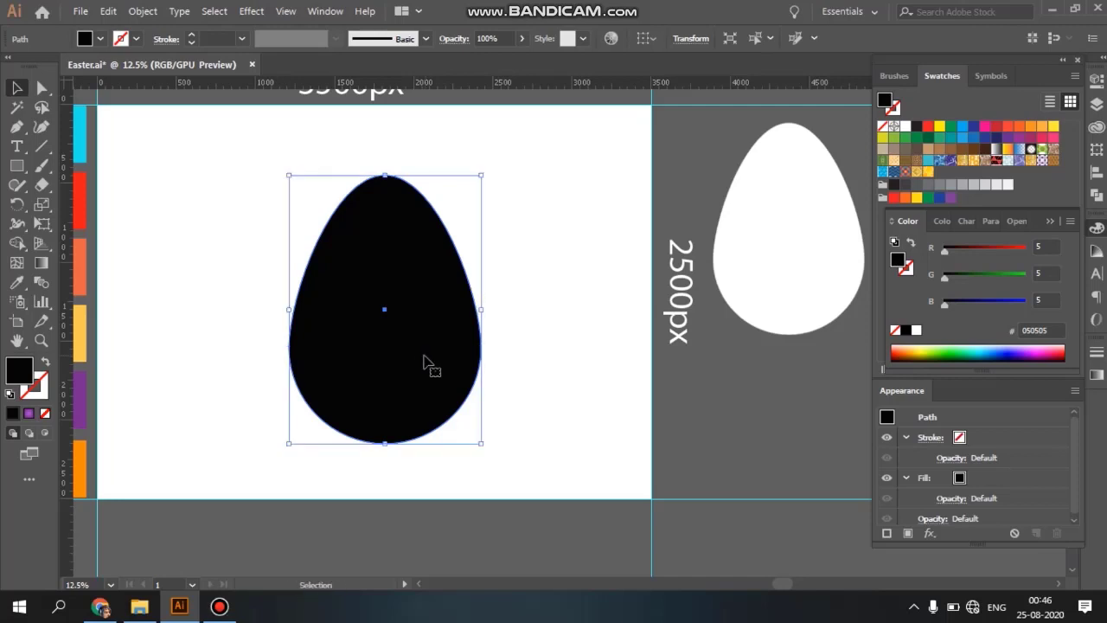
{"action": "key", "text": "a"}
{"action": "key", "text": "ctrl"}
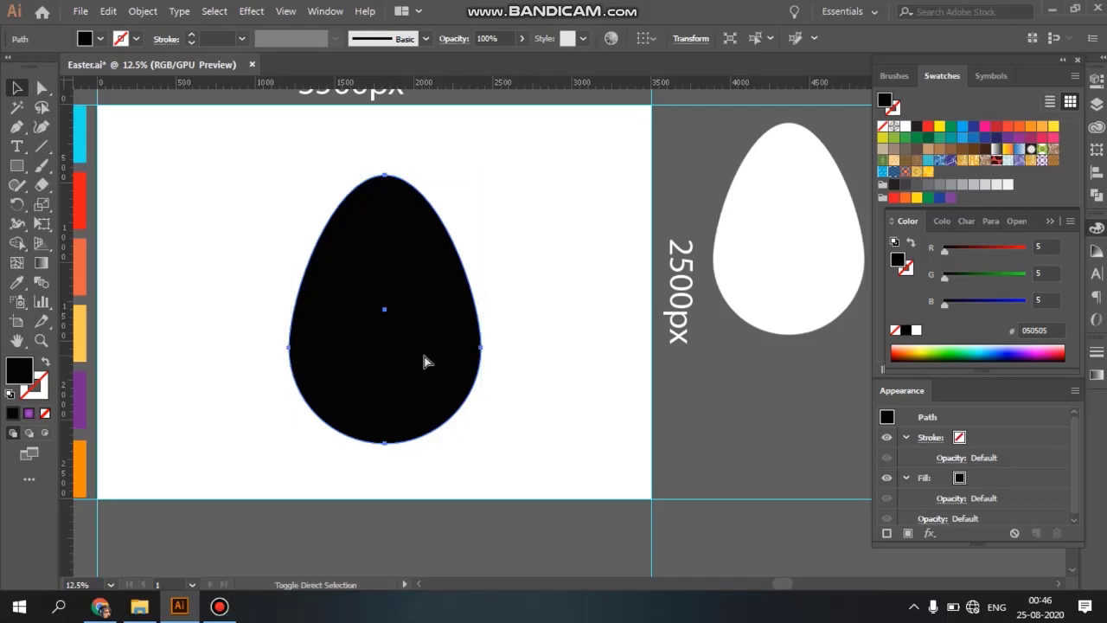
- Fill the frontmost egg copy with pink #EA2D63
{"action": "key", "text": "v"}
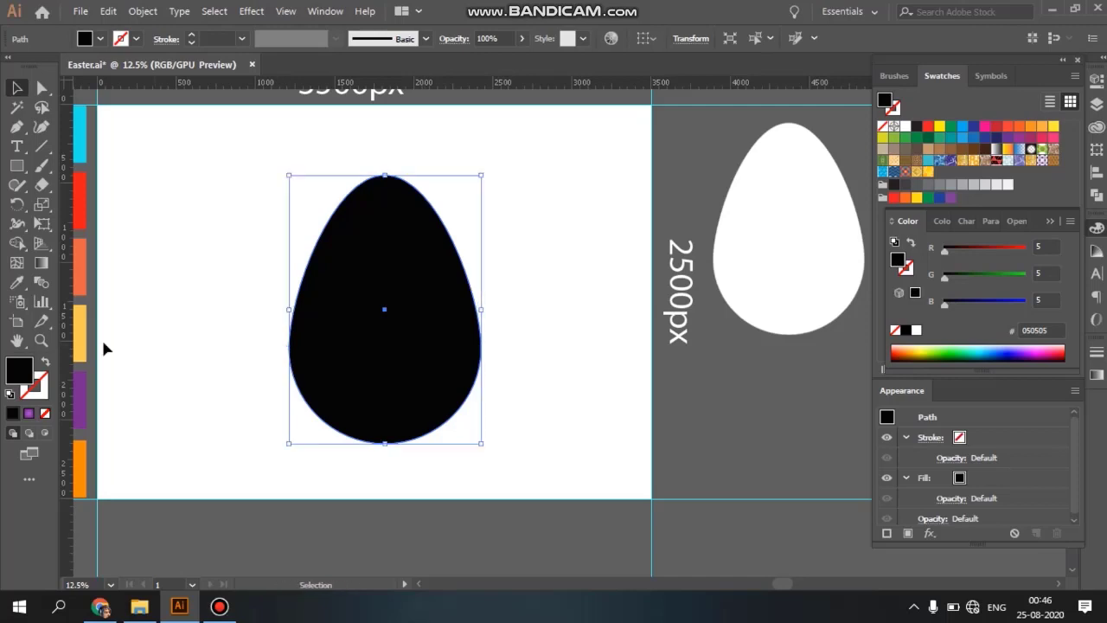
{"action": "double_click", "coordinate": [898, 260]}
{"action": "left_click", "coordinate": [825, 176]}
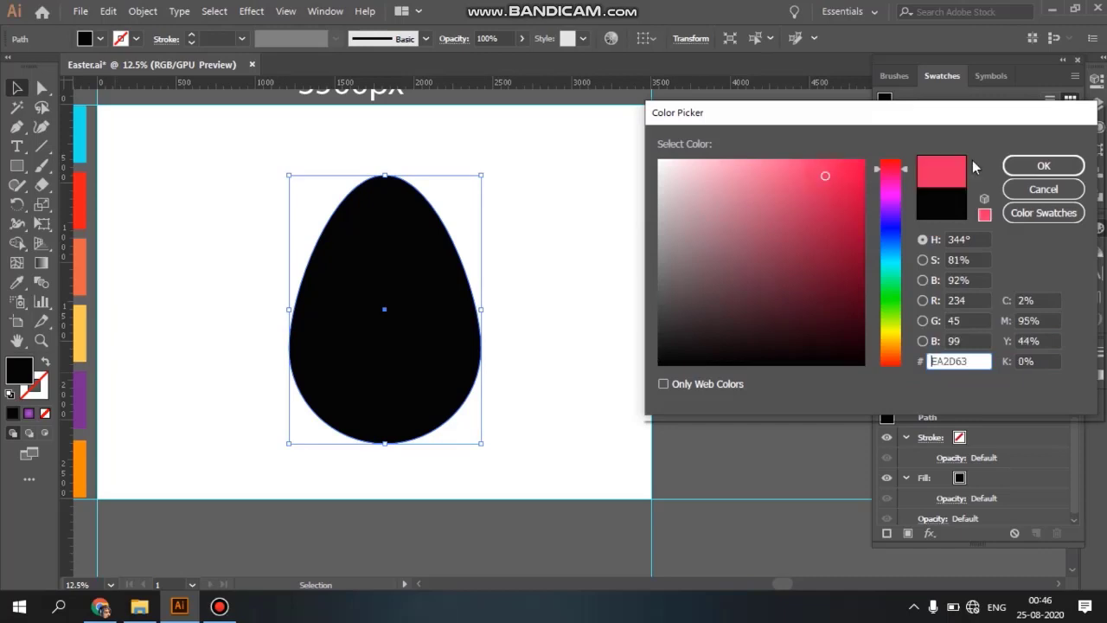
{"action": "left_click", "coordinate": [1038, 166]}
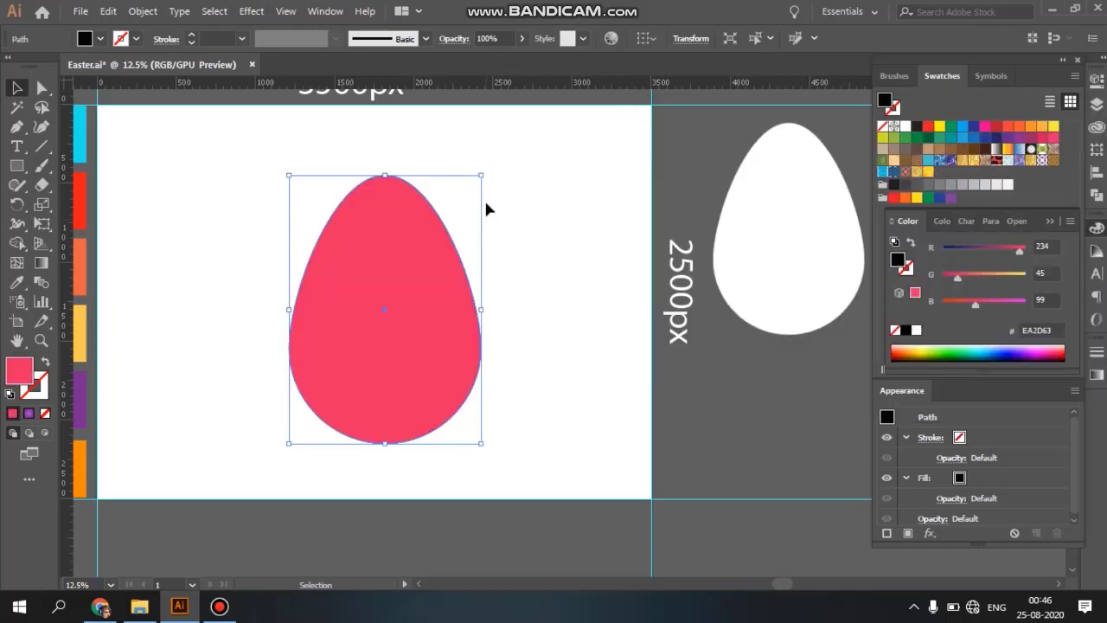
{"action": "left_click", "coordinate": [561, 352]}
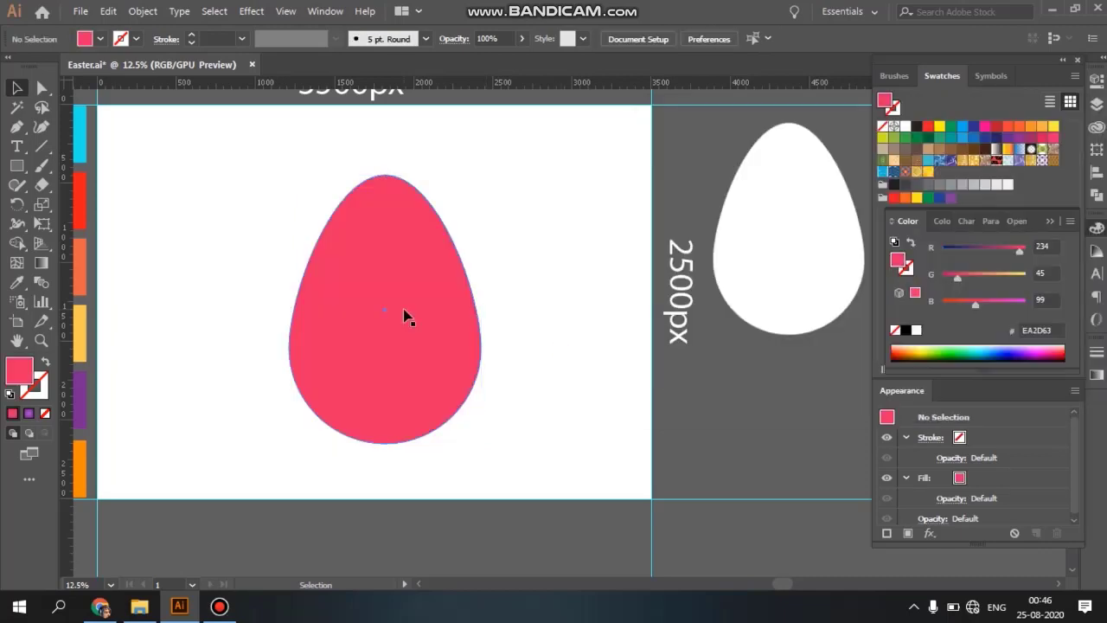
- Offset the pink egg slightly up and to the left so a crescent of the black egg shows along the lower-right edge
{"action": "left_click", "coordinate": [410, 372]}
{"action": "left_click_drag", "start_coordinate": [408, 366], "coordinate": [398, 356]}
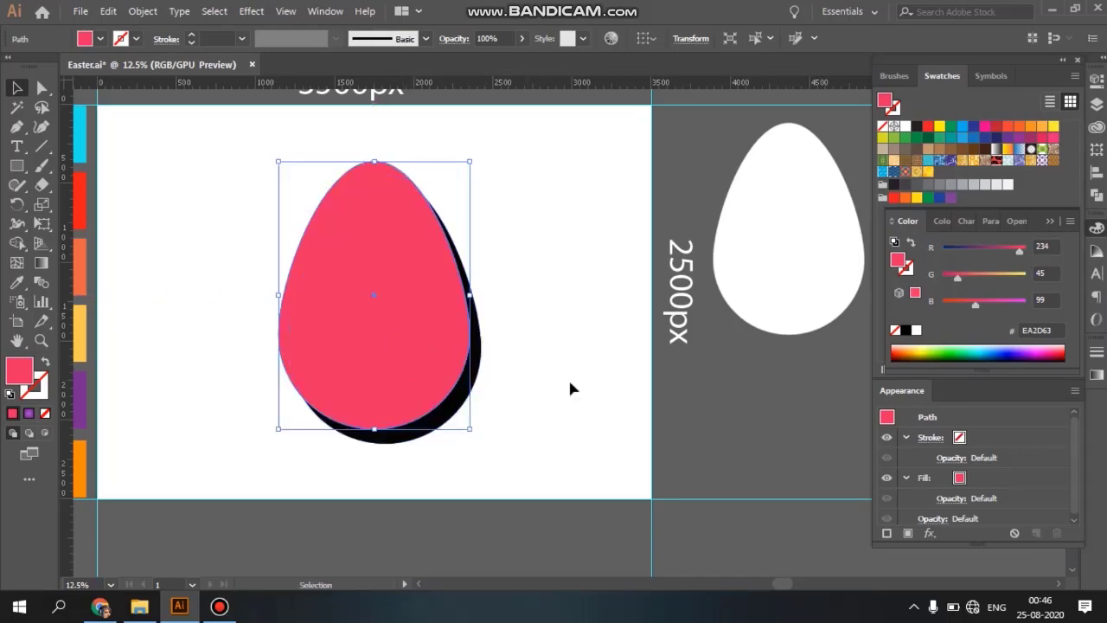
{"action": "left_click", "coordinate": [536, 433]}
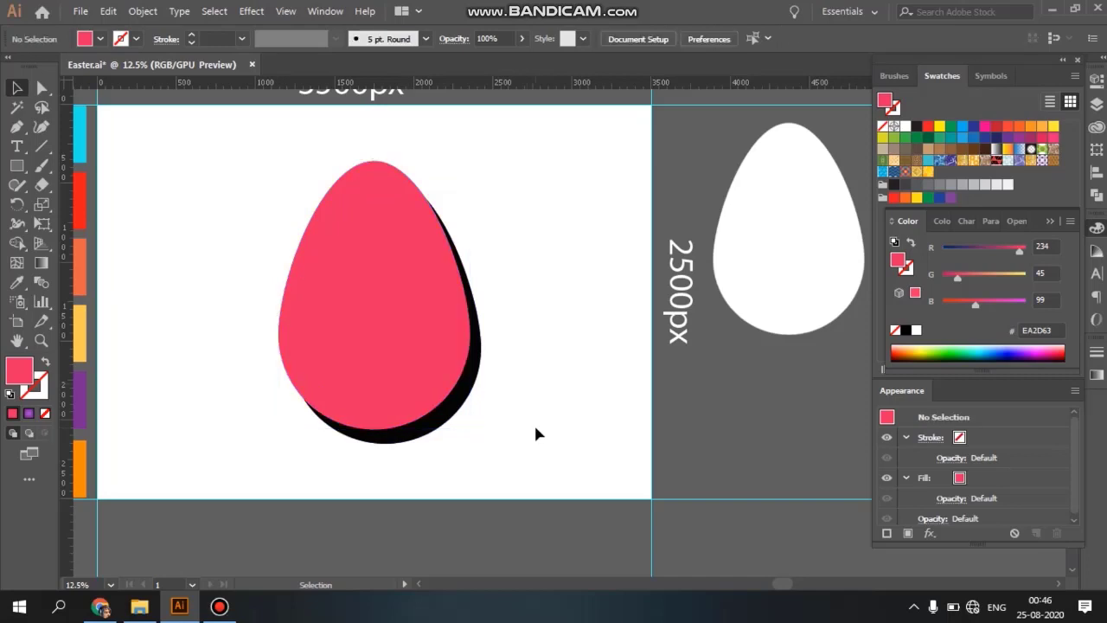
- Use Shape Builder on the pink and black eggs to remove the pink sliver and overlap, keeping only the black crescent
{"action": "left_click", "coordinate": [359, 248]}
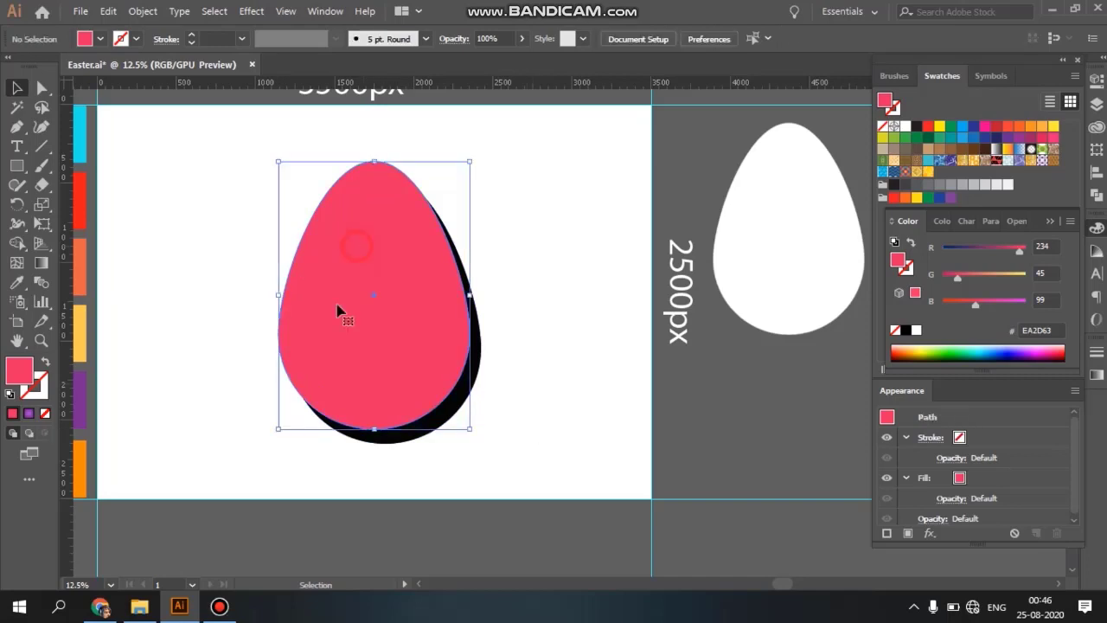
{"action": "left_click", "coordinate": [450, 419], "text": "shift"}
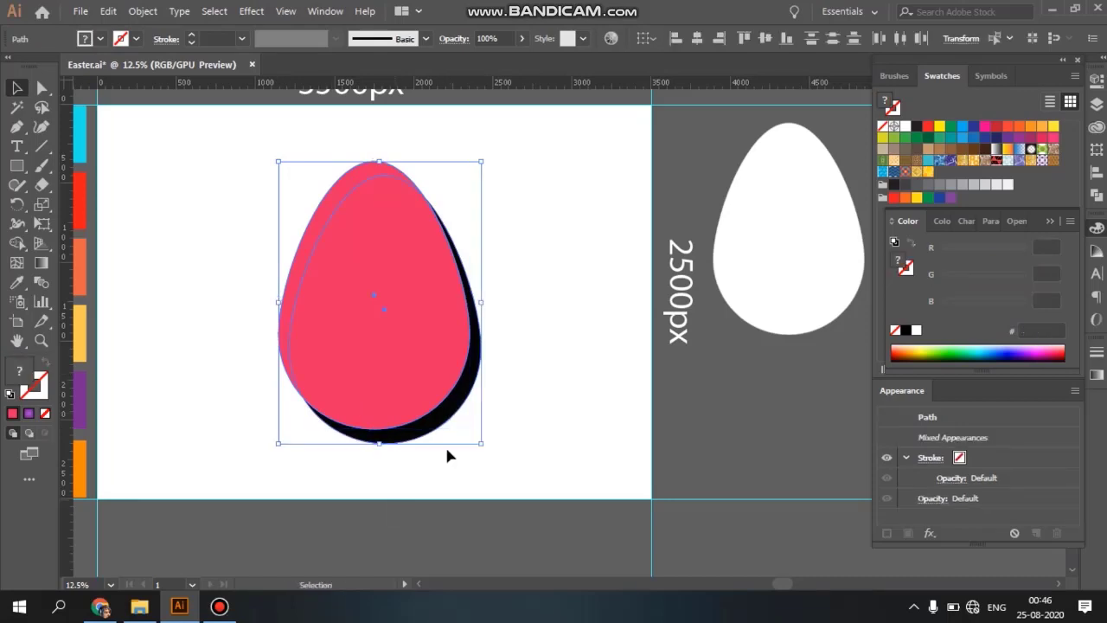
{"action": "left_click", "coordinate": [571, 325]}
{"action": "left_click", "coordinate": [383, 234]}
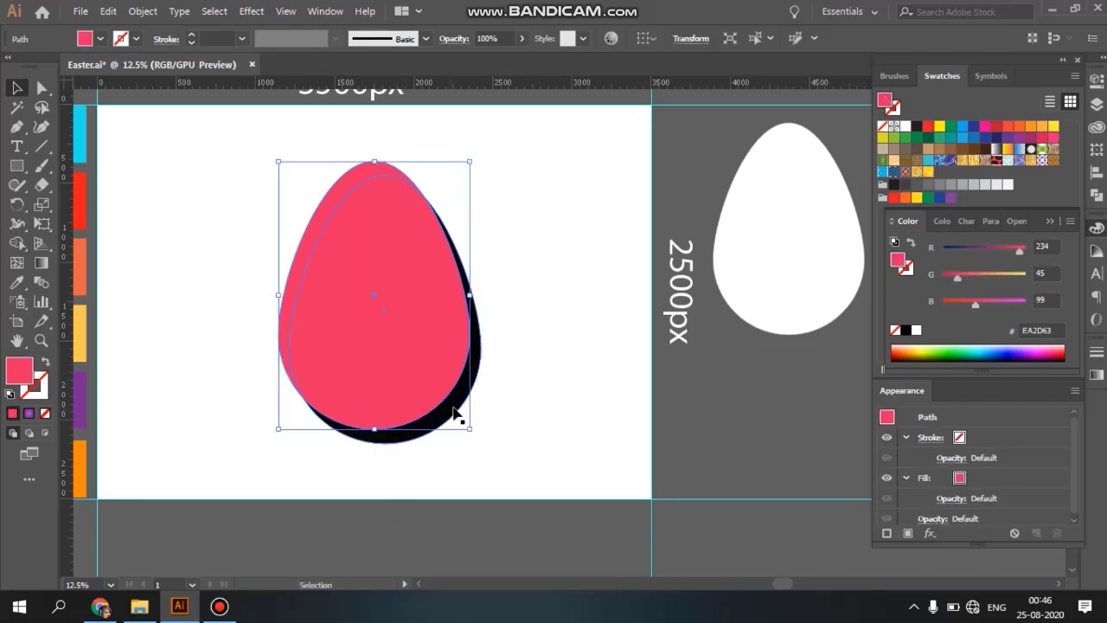
{"action": "left_click", "coordinate": [456, 413], "text": "shift"}
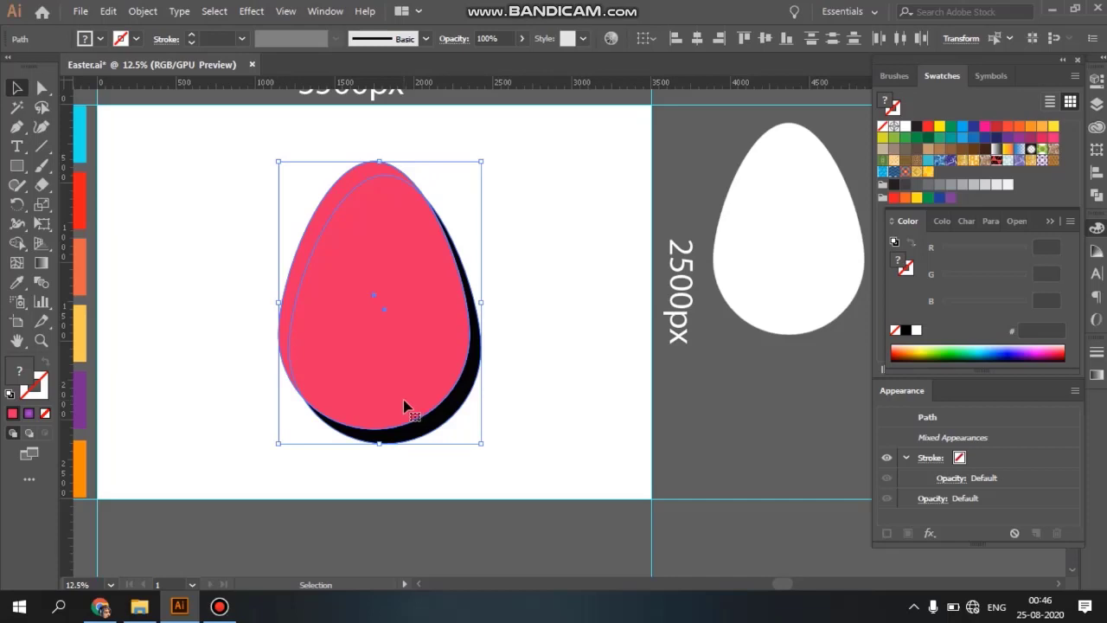
{"action": "key", "text": "shift"}
{"action": "key", "text": "shift+m"}
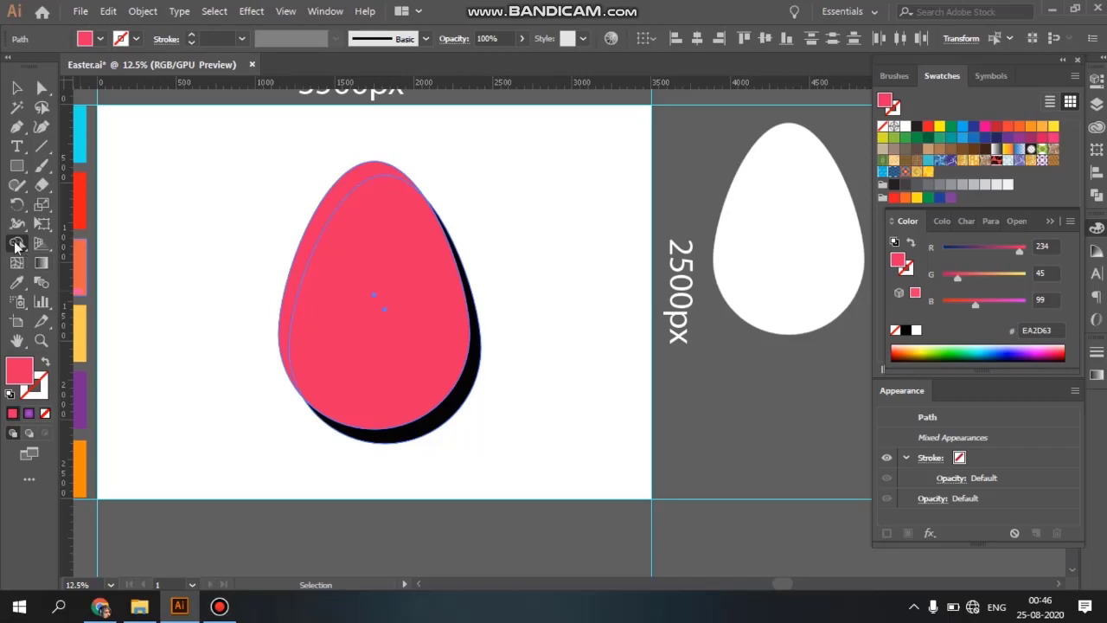
{"action": "left_click", "coordinate": [17, 244]}
{"action": "left_click", "coordinate": [328, 208], "text": "alt"}
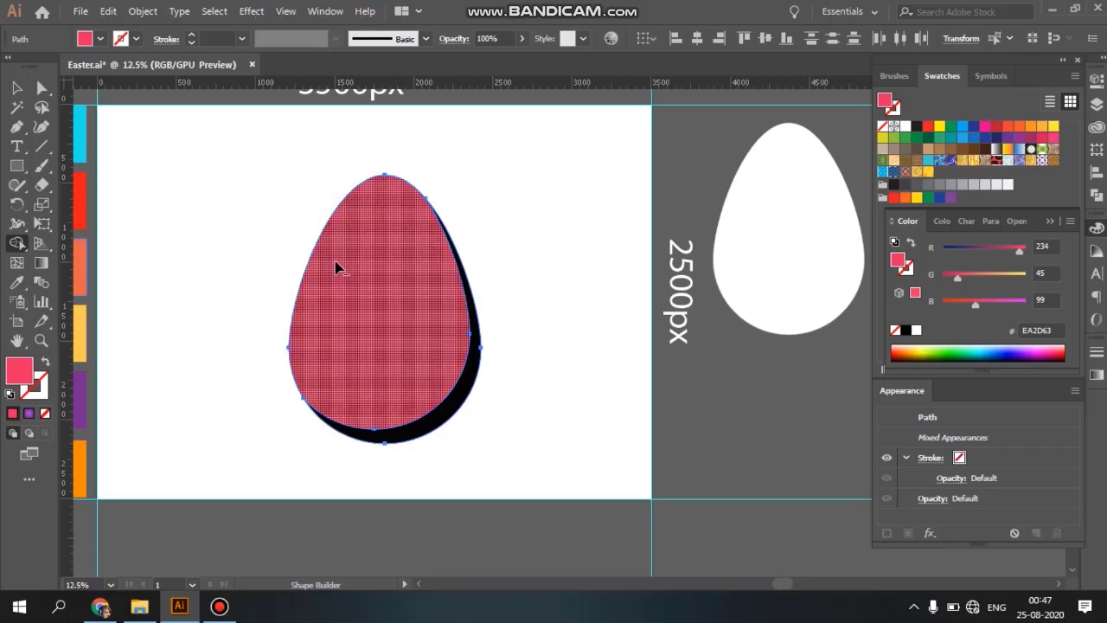
{"action": "left_click", "coordinate": [337, 267], "text": "alt"}
{"action": "left_click", "coordinate": [17, 87]}
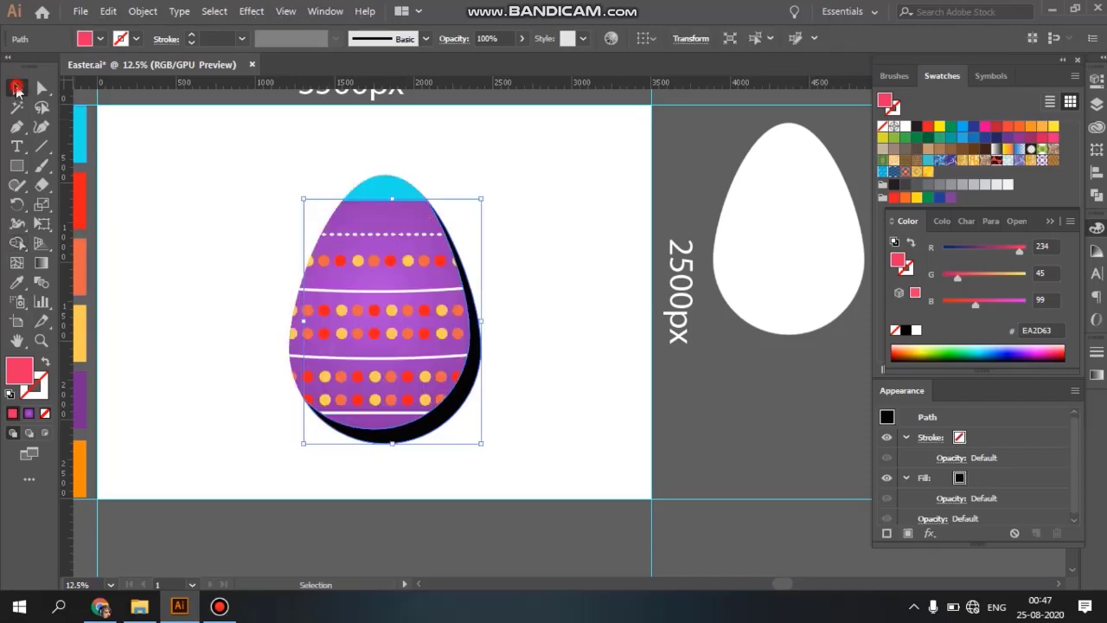
{"action": "left_click", "coordinate": [485, 258]}
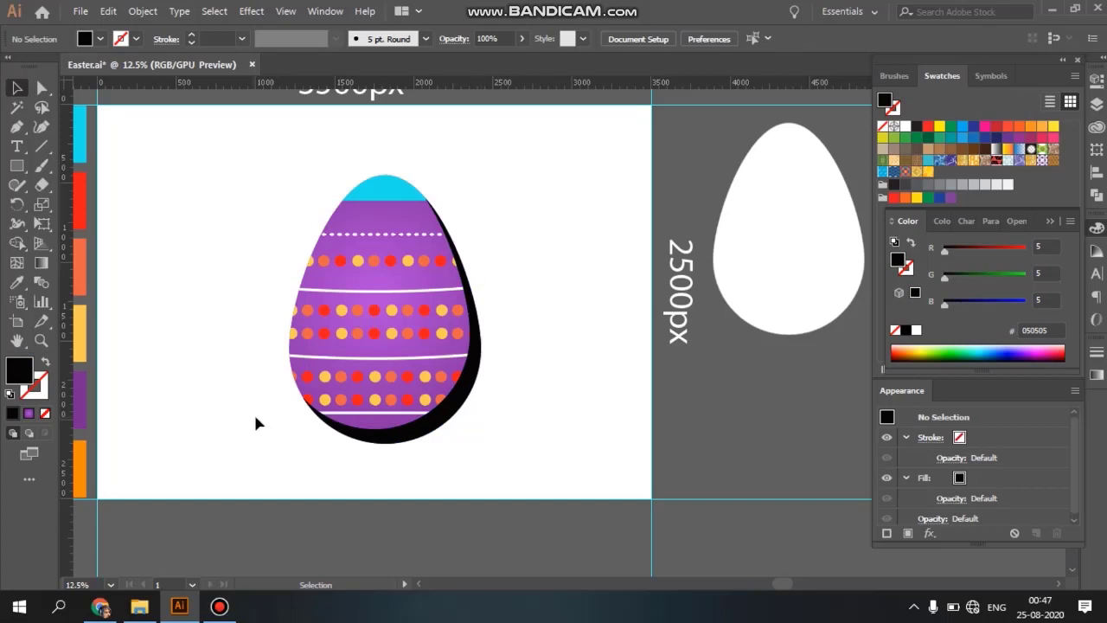
- Set the black crescent's opacity to 15%
{"action": "left_click_drag", "start_coordinate": [256, 423], "coordinate": [410, 465]}
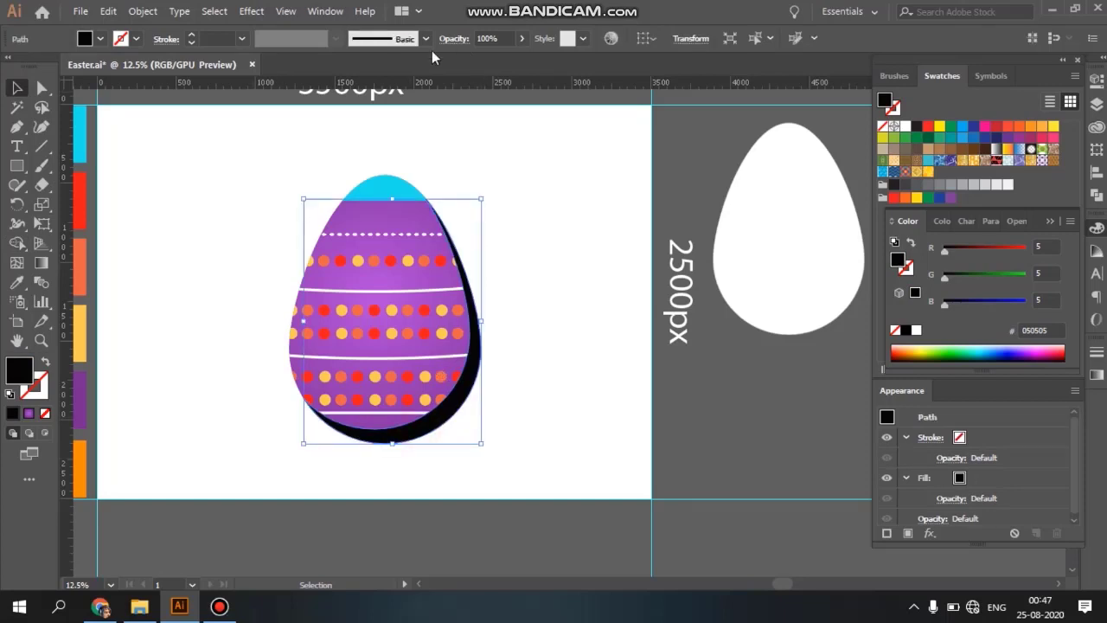
{"action": "left_click", "coordinate": [505, 38]}
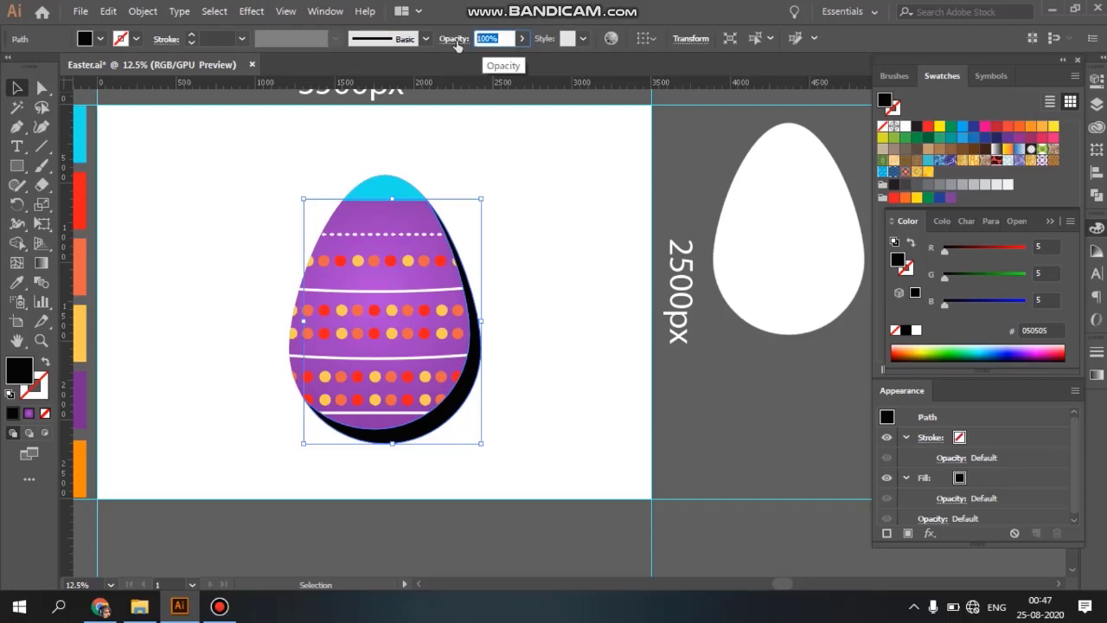
{"action": "type", "text": "15"}
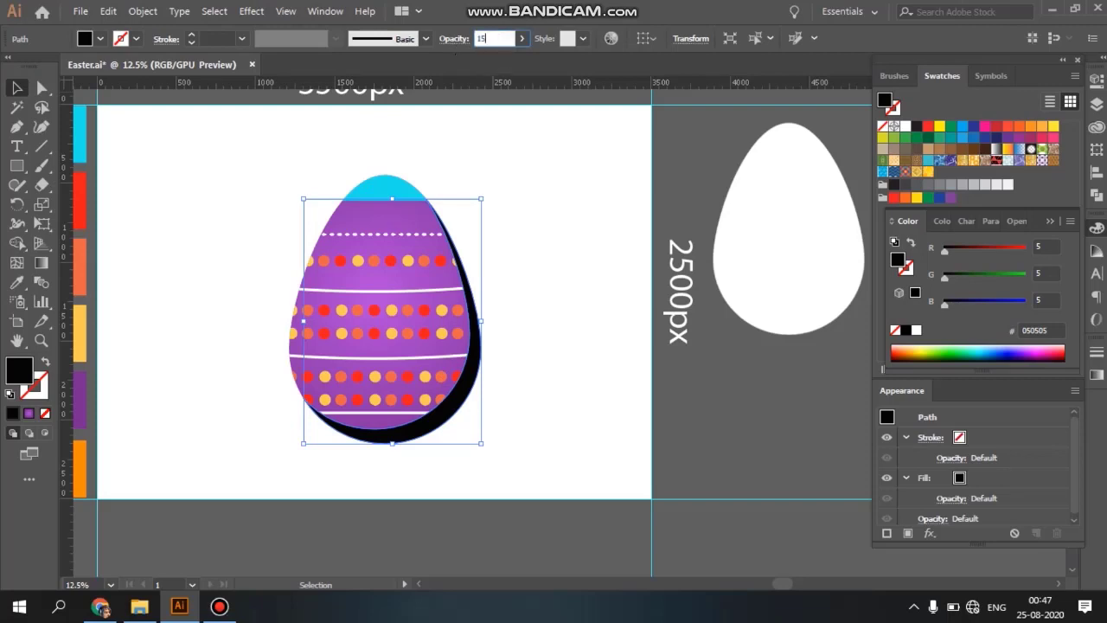
{"action": "key", "text": "Return"}
{"action": "left_click", "coordinate": [536, 239]}
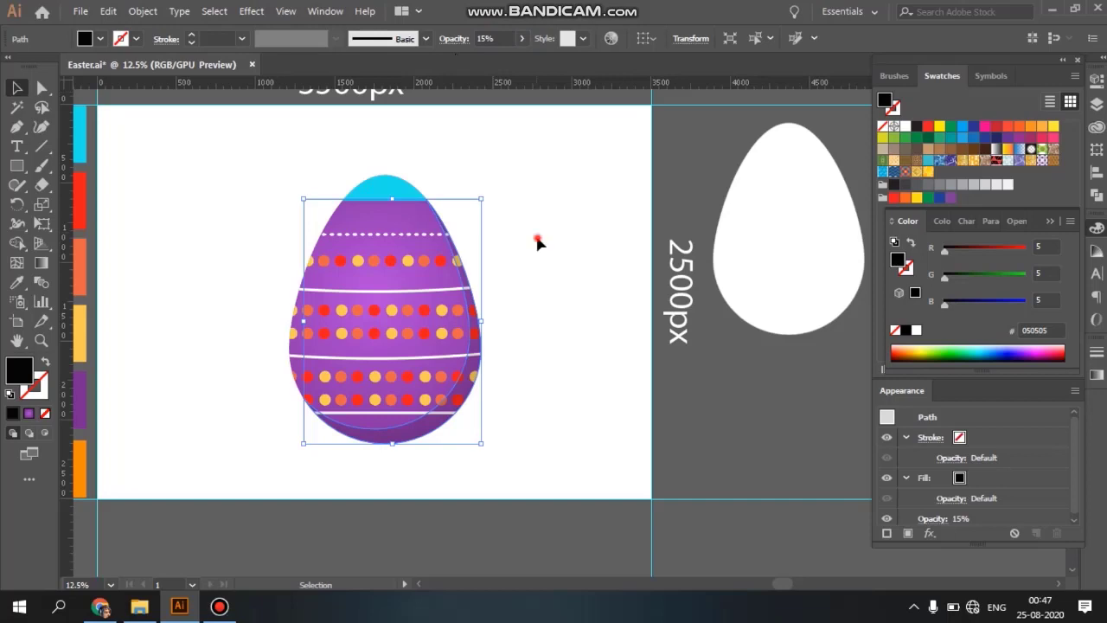
- Set the crescent shadow's blending mode to Multiply
{"action": "left_click", "coordinate": [424, 437]}
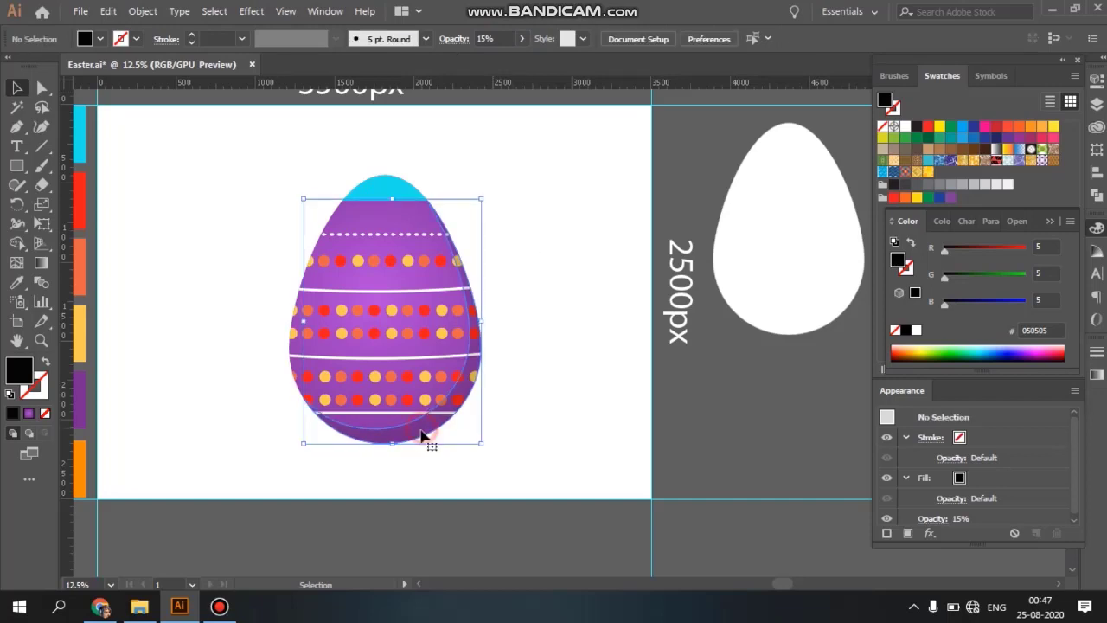
{"action": "left_click", "coordinate": [454, 39]}
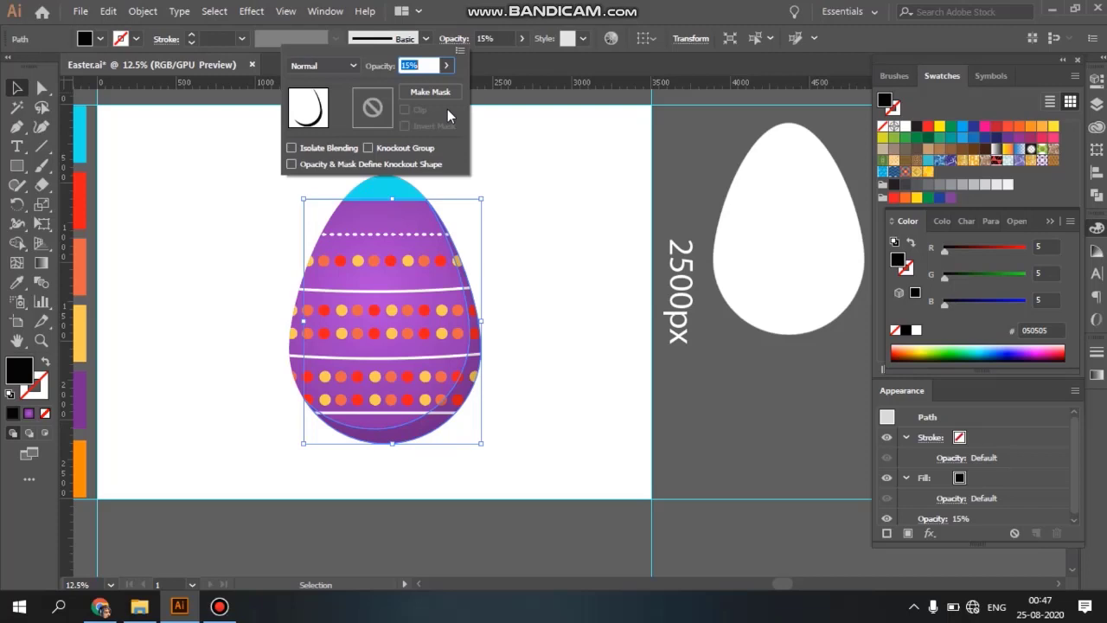
{"action": "left_click", "coordinate": [316, 69]}
{"action": "left_click", "coordinate": [333, 122]}
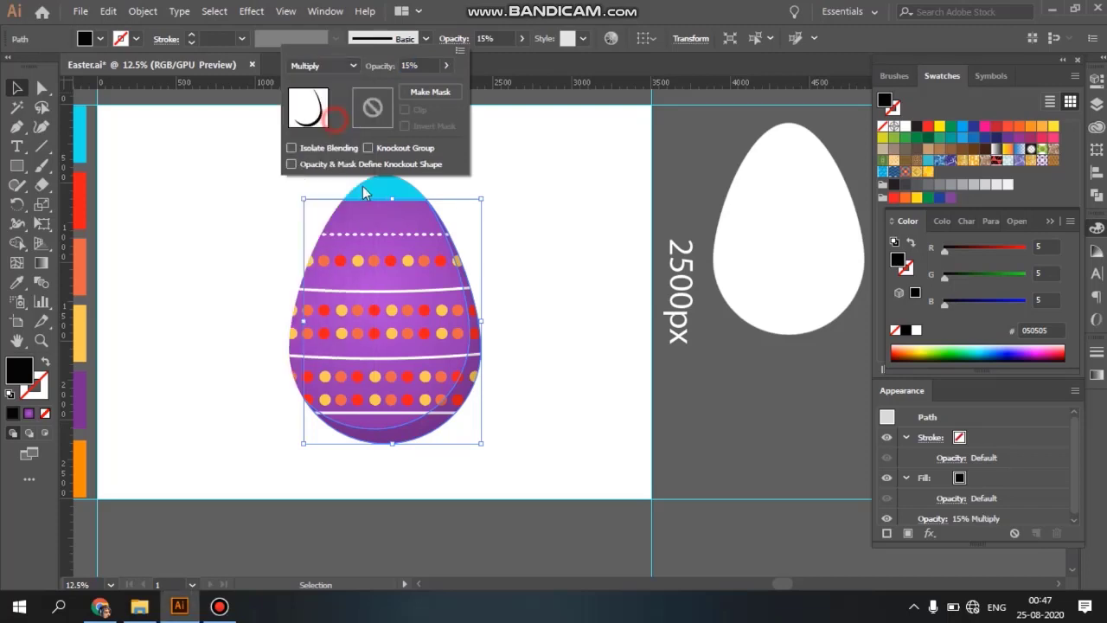
{"action": "left_click", "coordinate": [580, 317]}
{"action": "left_click", "coordinate": [579, 317]}
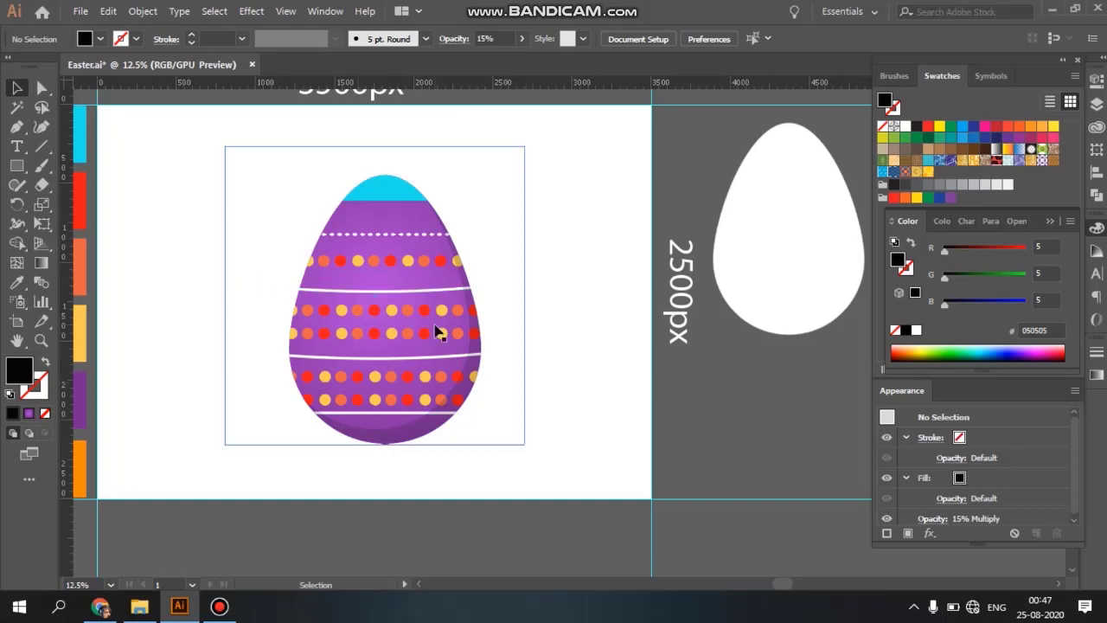
- Draw a white upright ellipse on the egg's upper-left area and tilt it clockwise to follow the egg's contour
{"action": "left_click", "coordinate": [486, 365], "text": "ctrl"}
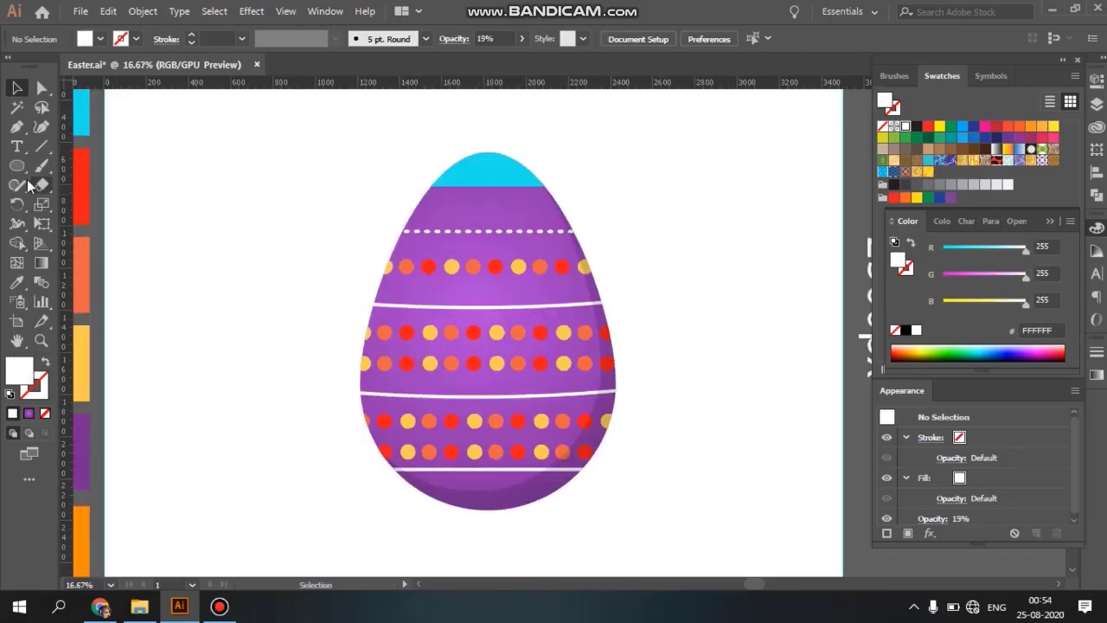
{"action": "left_click", "coordinate": [20, 170]}
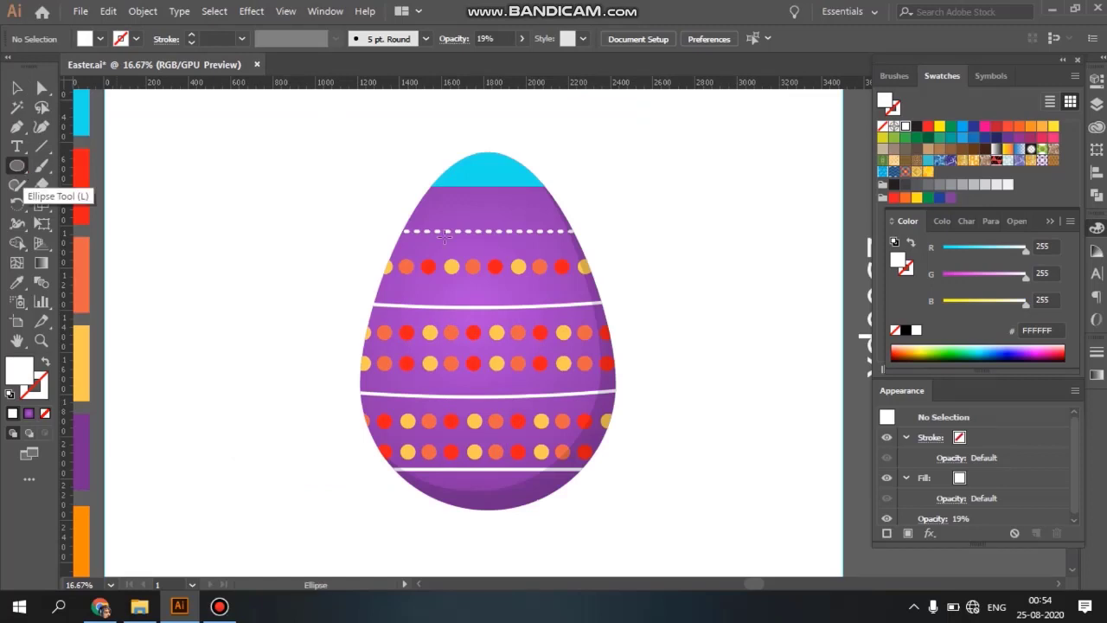
{"action": "left_click_drag", "start_coordinate": [445, 238], "coordinate": [509, 320]}
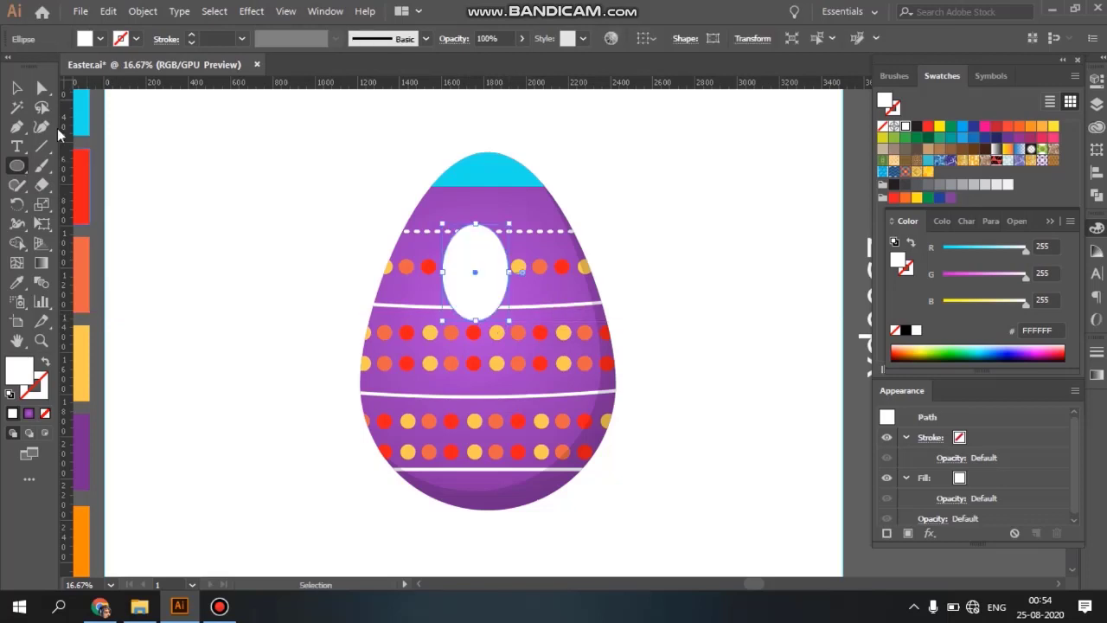
{"action": "left_click", "coordinate": [16, 87]}
{"action": "left_click_drag", "start_coordinate": [511, 219], "coordinate": [464, 230]}
{"action": "left_click_drag", "start_coordinate": [502, 189], "coordinate": [512, 193]}
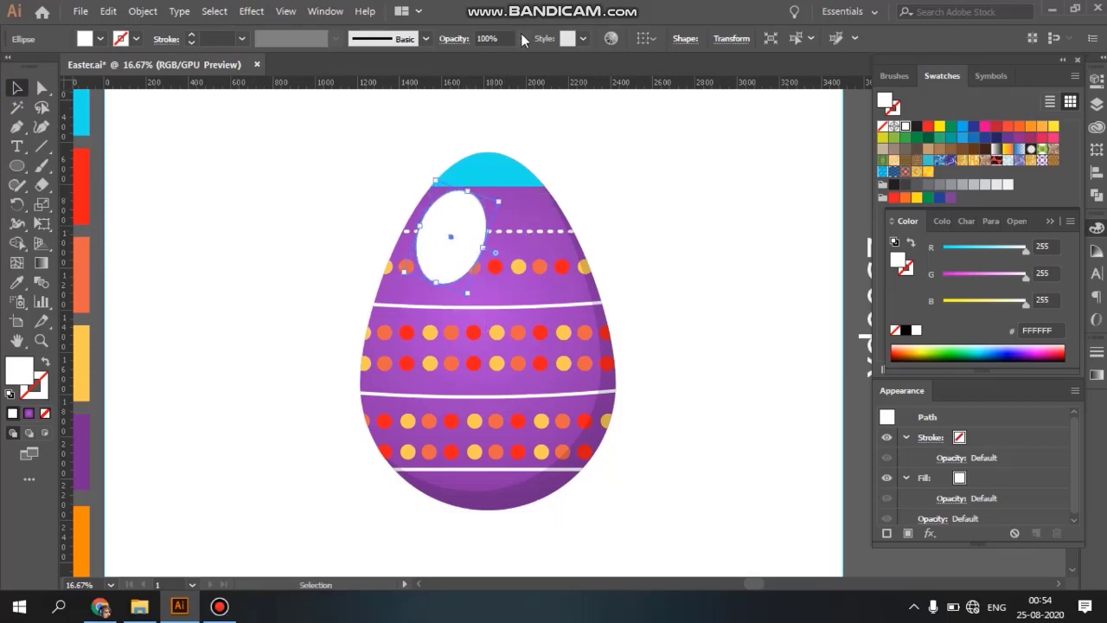
- Lower the white ellipse's opacity to 11% and place a much smaller copy below and to the left of it
{"action": "left_click_drag", "start_coordinate": [521, 37], "coordinate": [467, 58]}
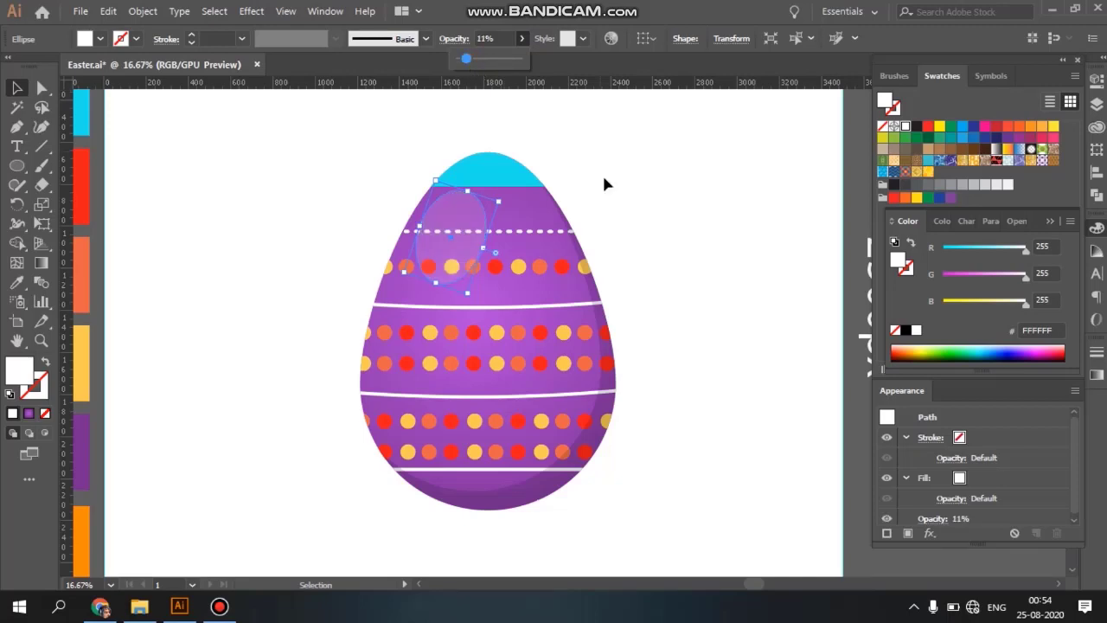
{"action": "left_click", "coordinate": [474, 219]}
{"action": "mouse_move", "coordinate": [475, 222]}
{"action": "left_mouse_down"}
{"action": "mouse_move", "coordinate": [474, 291]}
{"action": "mouse_move", "coordinate": [447, 321]}
{"action": "mouse_move", "coordinate": [474, 298]}
{"action": "mouse_move", "coordinate": [431, 332]}
{"action": "mouse_move", "coordinate": [441, 306]}
{"action": "mouse_move", "coordinate": [424, 294]}
{"action": "left_mouse_up"}
{"action": "left_click", "coordinate": [674, 233]}
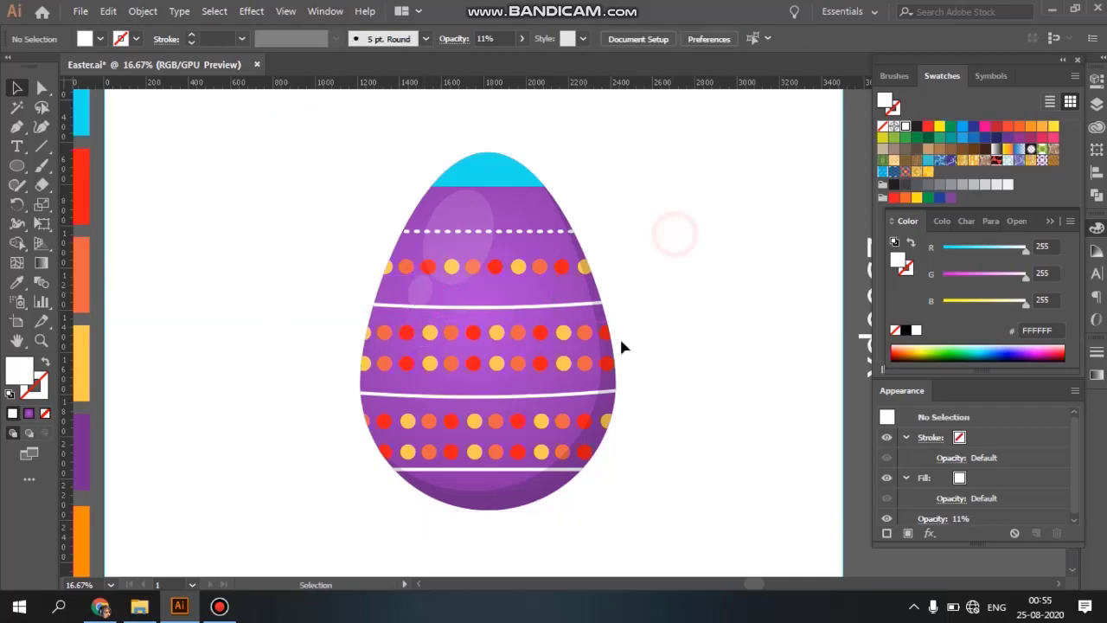
- Group the decorated egg with its shadow and highlight shapes
{"action": "scroll", "coordinate": [558, 368], "scroll_direction": "right", "scroll_amount": 1}
{"action": "left_click_drag", "start_coordinate": [472, 303], "coordinate": [445, 292]}
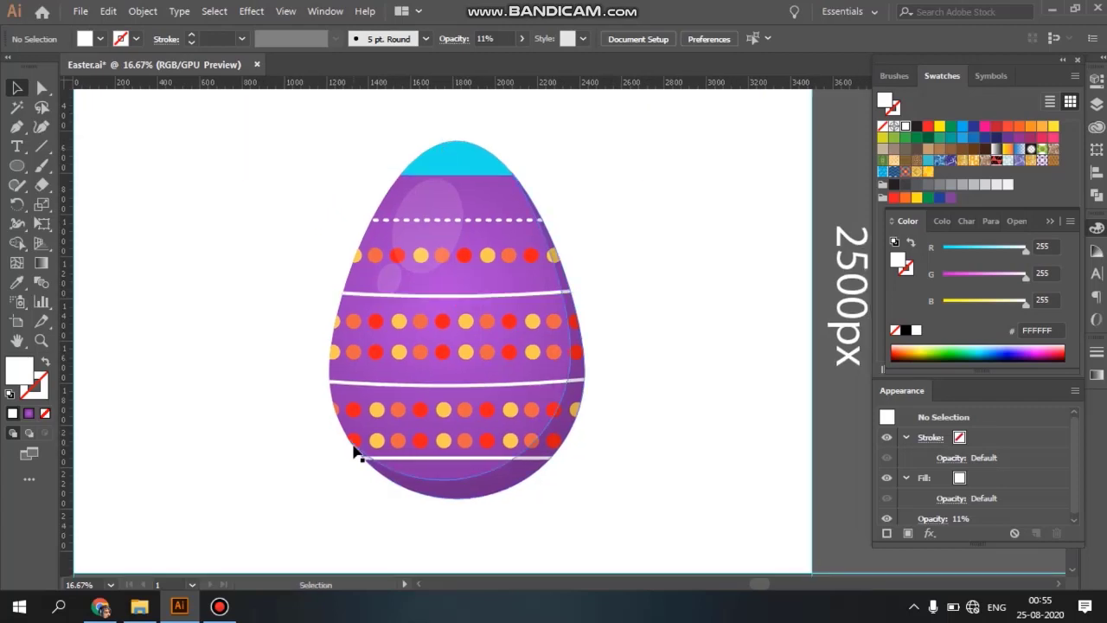
{"action": "scroll", "coordinate": [567, 372], "scroll_direction": "down", "scroll_amount": 1}
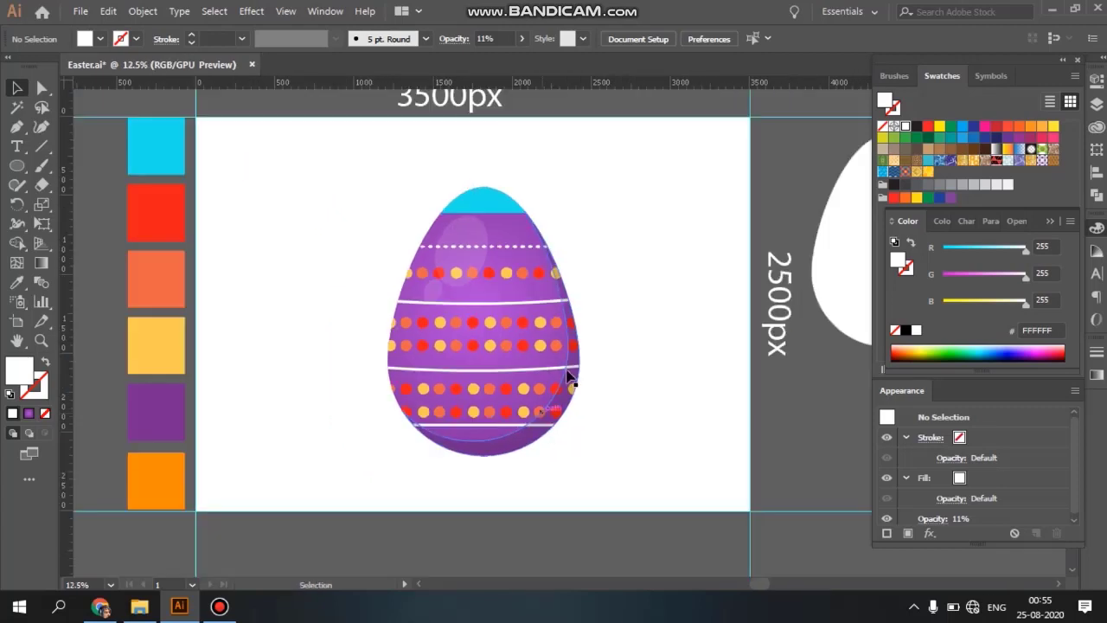
{"action": "left_click_drag", "start_coordinate": [532, 453], "coordinate": [505, 432]}
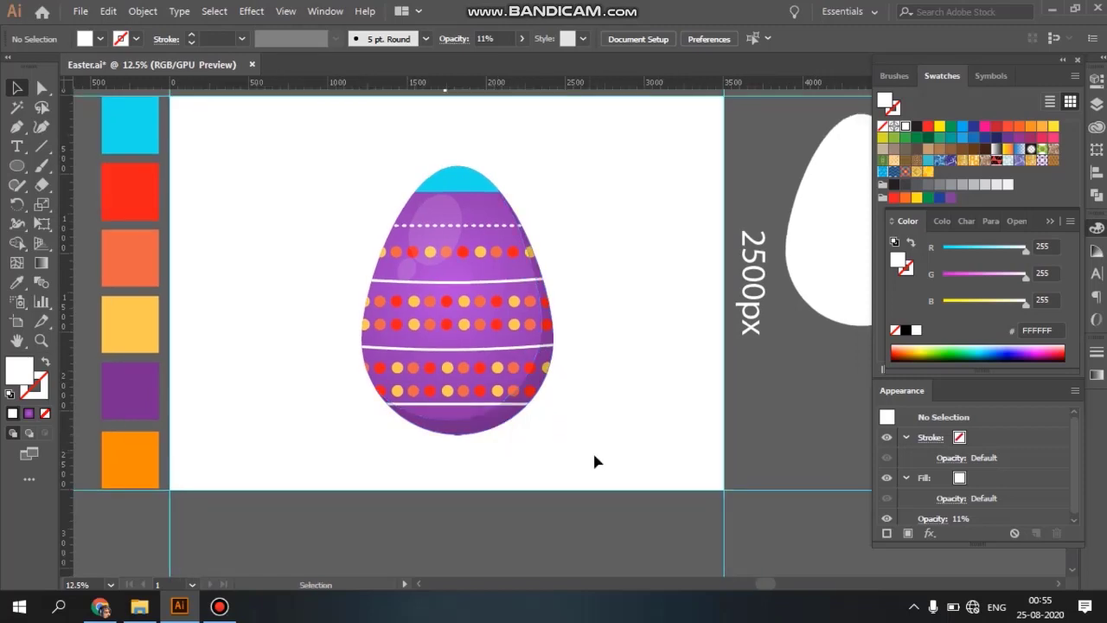
{"action": "left_click_drag", "start_coordinate": [558, 464], "coordinate": [559, 466]}
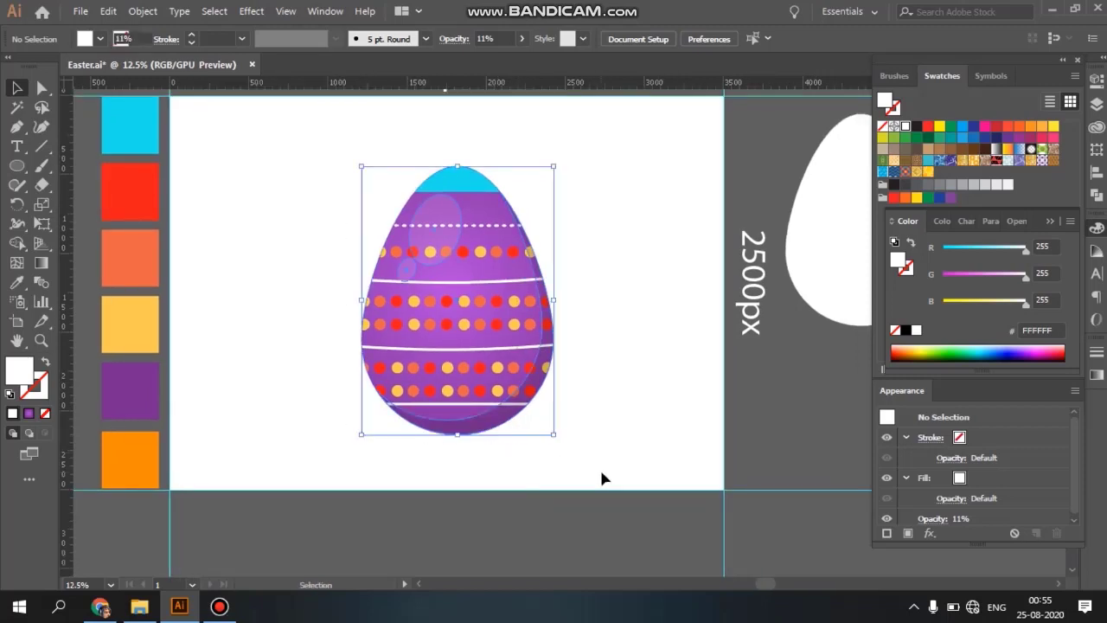
{"action": "key", "text": "a"}
{"action": "key", "text": "v"}
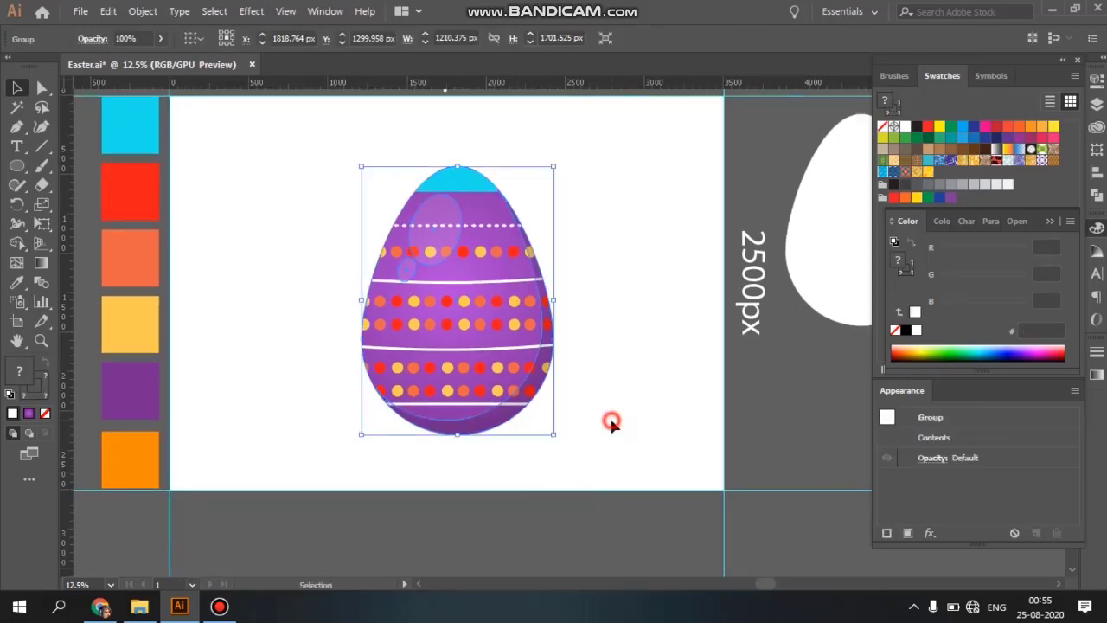
{"action": "left_click", "coordinate": [611, 422]}
{"action": "key", "text": "a"}
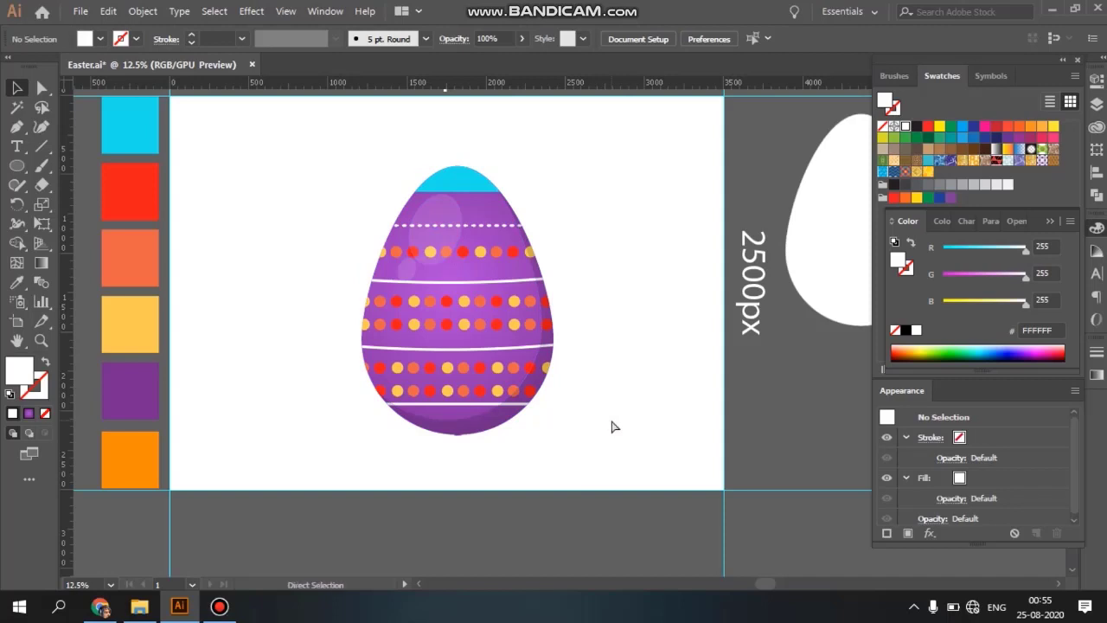
{"action": "key", "text": "ctrl+minus"}
{"action": "left_click_drag", "start_coordinate": [572, 366], "coordinate": [579, 397]}
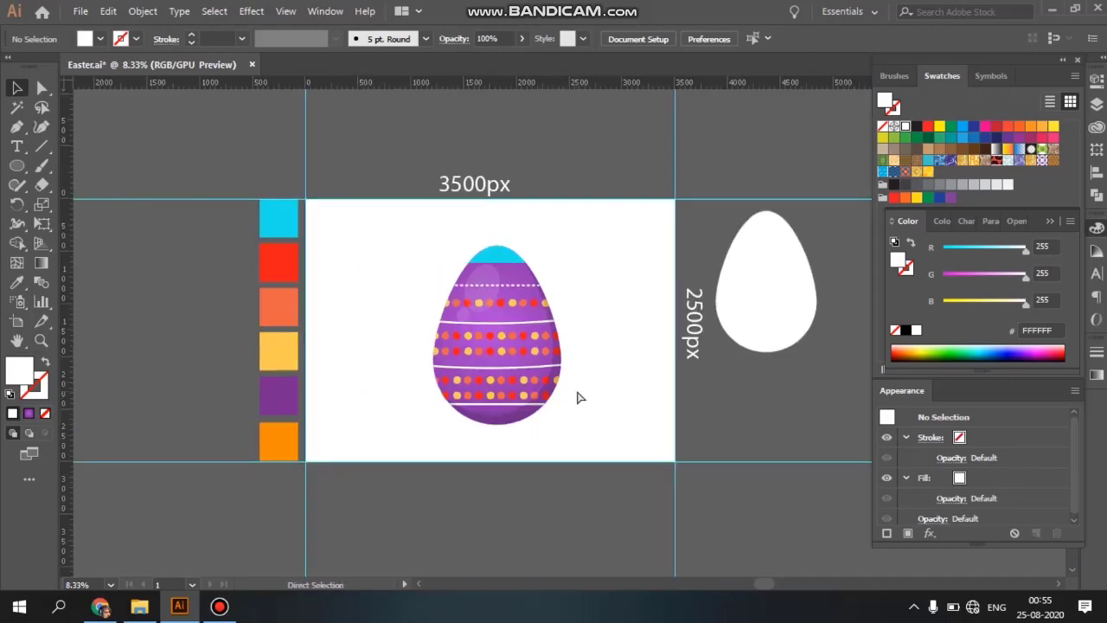
- Draw a rectangle covering the whole 3500 × 2500 px artboard and fill it with the palette's orange swatch colour
{"action": "key", "text": "ctrl+plus"}
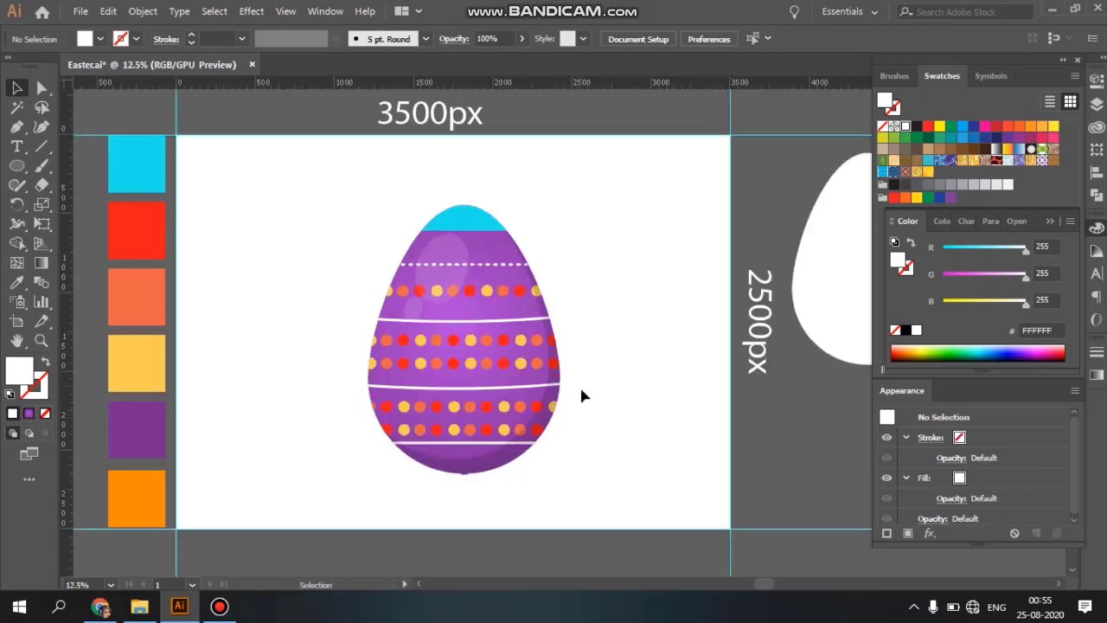
{"action": "key", "text": "m"}
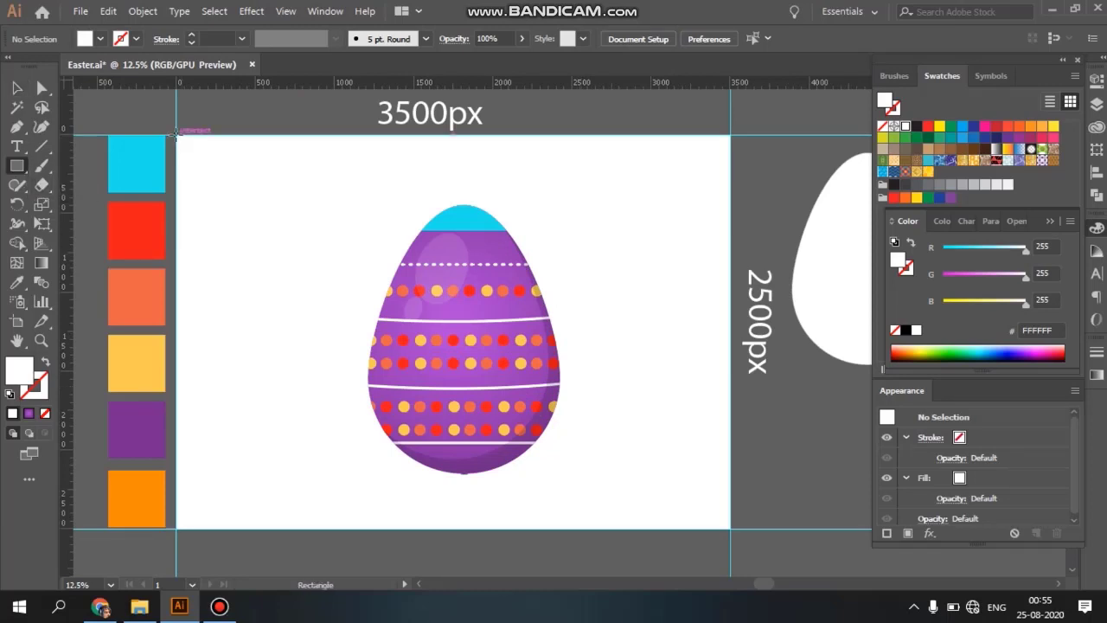
{"action": "left_click_drag", "start_coordinate": [176, 135], "coordinate": [731, 530]}
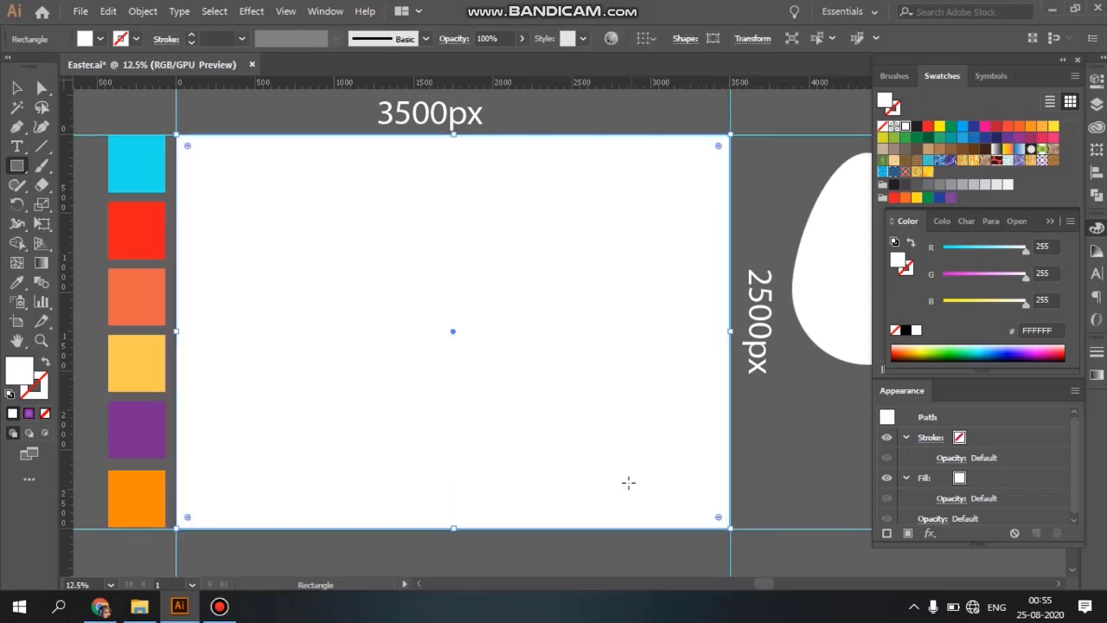
{"action": "key", "text": "i"}
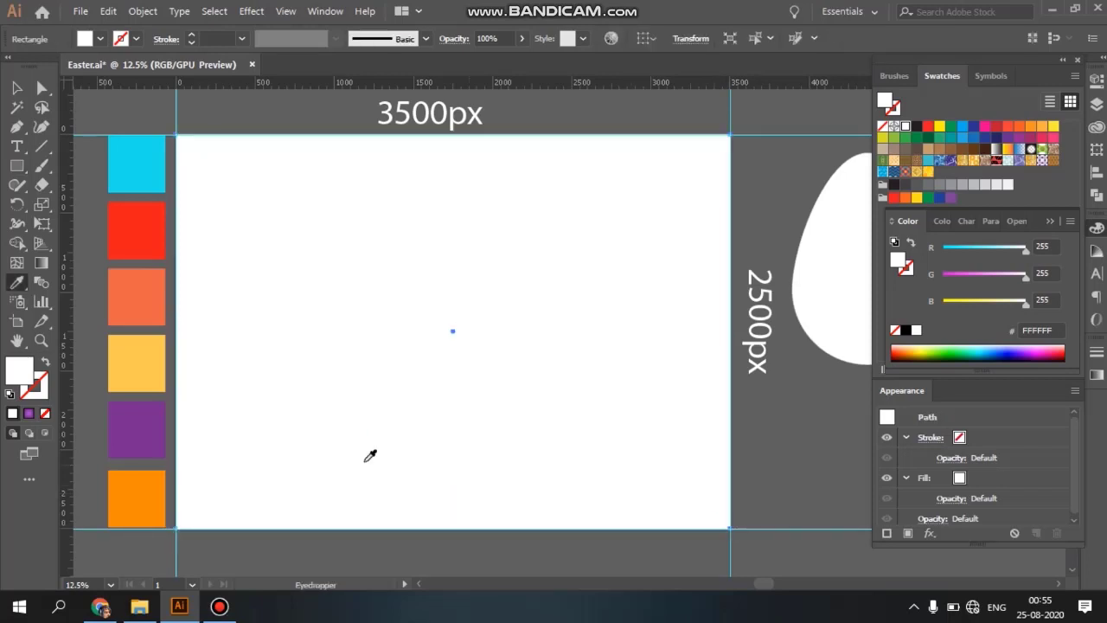
{"action": "left_click", "coordinate": [143, 487]}
{"action": "key", "text": "v"}
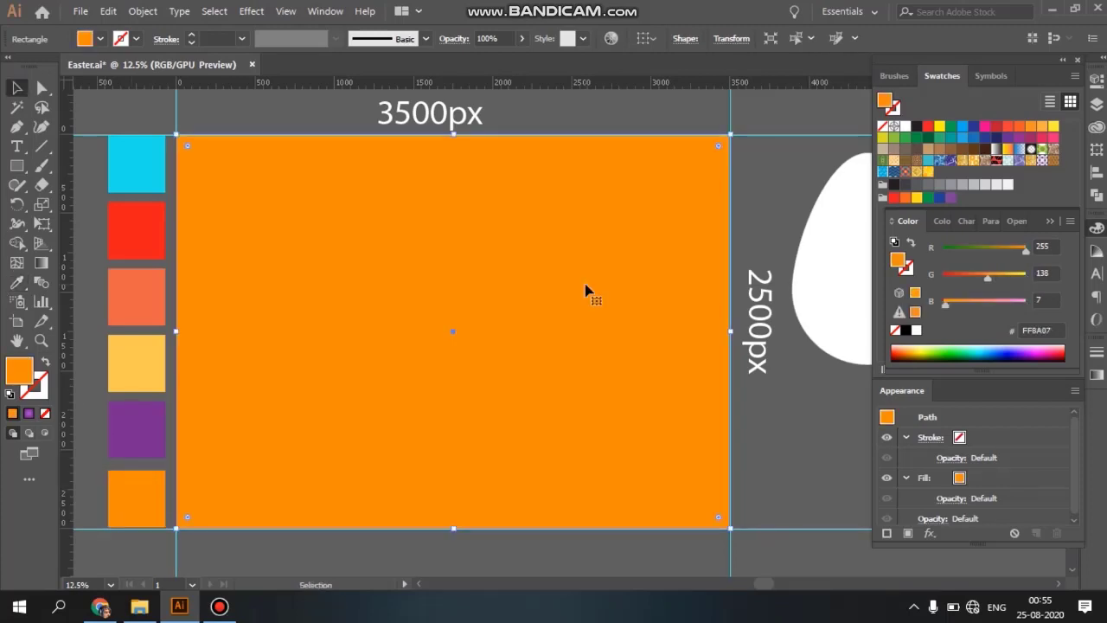
- Send the orange background rectangle to the back, behind the egg, and deselect it
{"action": "right_click", "coordinate": [585, 288]}
{"action": "mouse_move", "coordinate": [647, 490]}
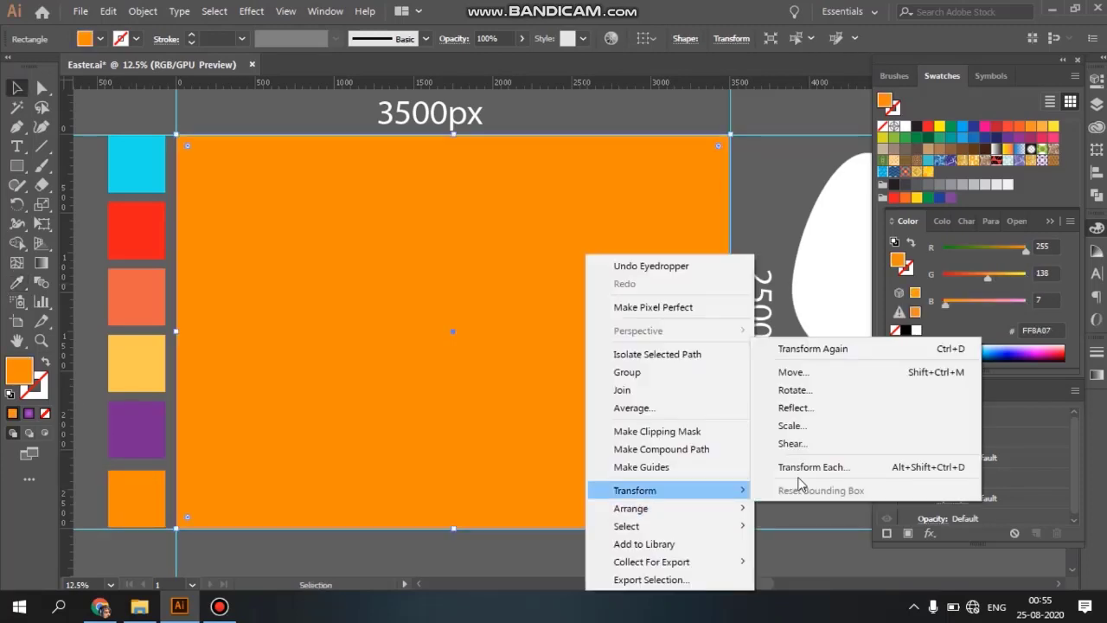
{"action": "mouse_move", "coordinate": [662, 511]}
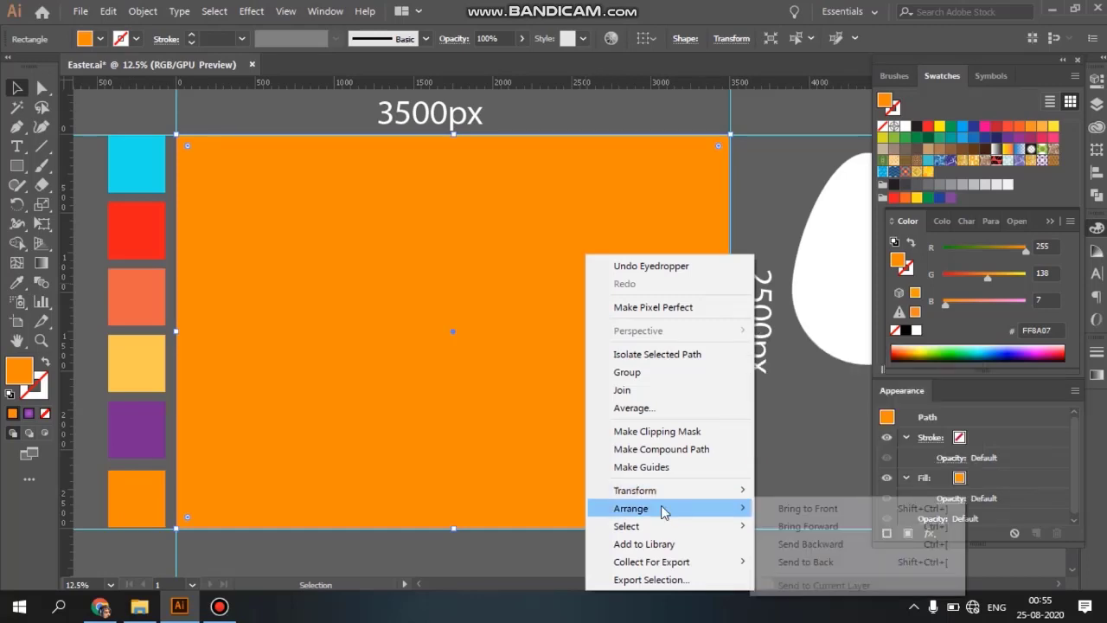
{"action": "left_click", "coordinate": [806, 564]}
{"action": "key", "text": "space"}
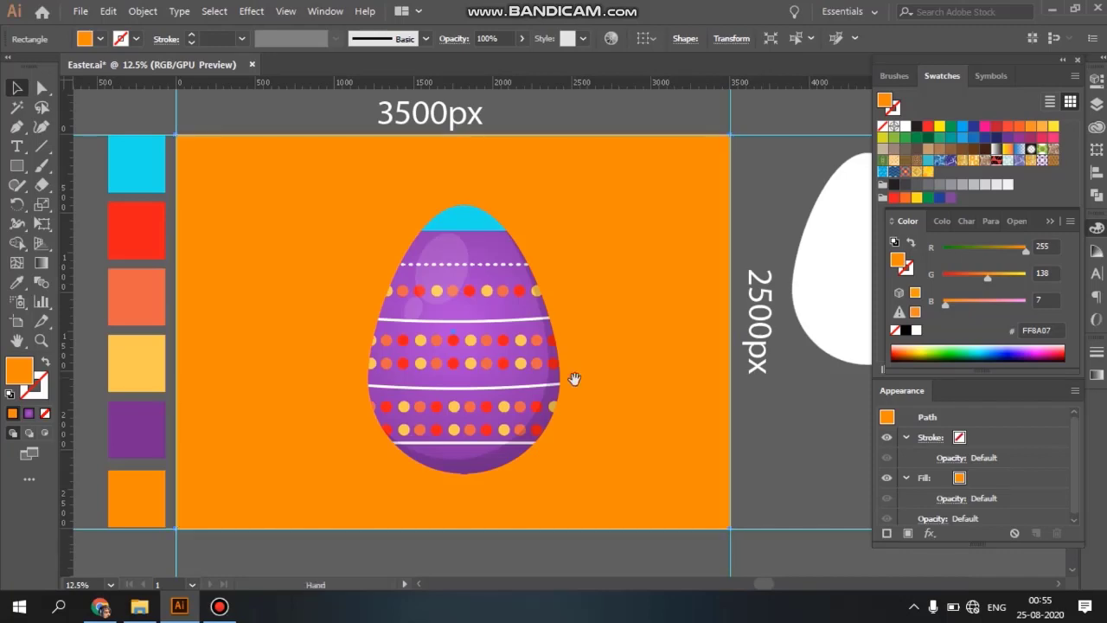
{"action": "left_click_drag", "start_coordinate": [574, 379], "coordinate": [576, 370]}
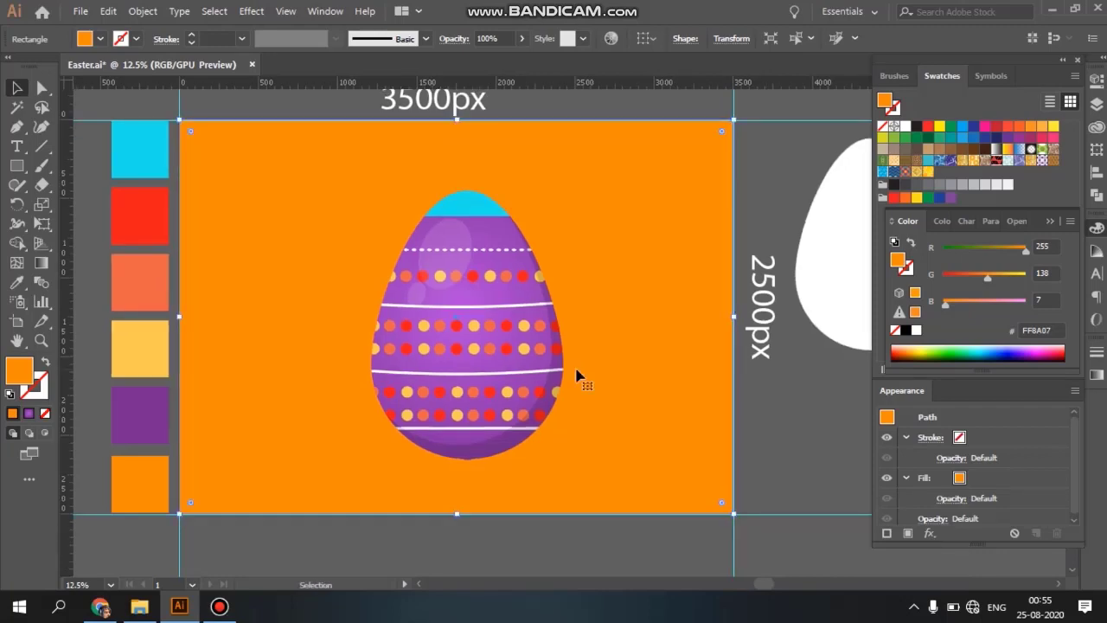
{"action": "key", "text": "a"}
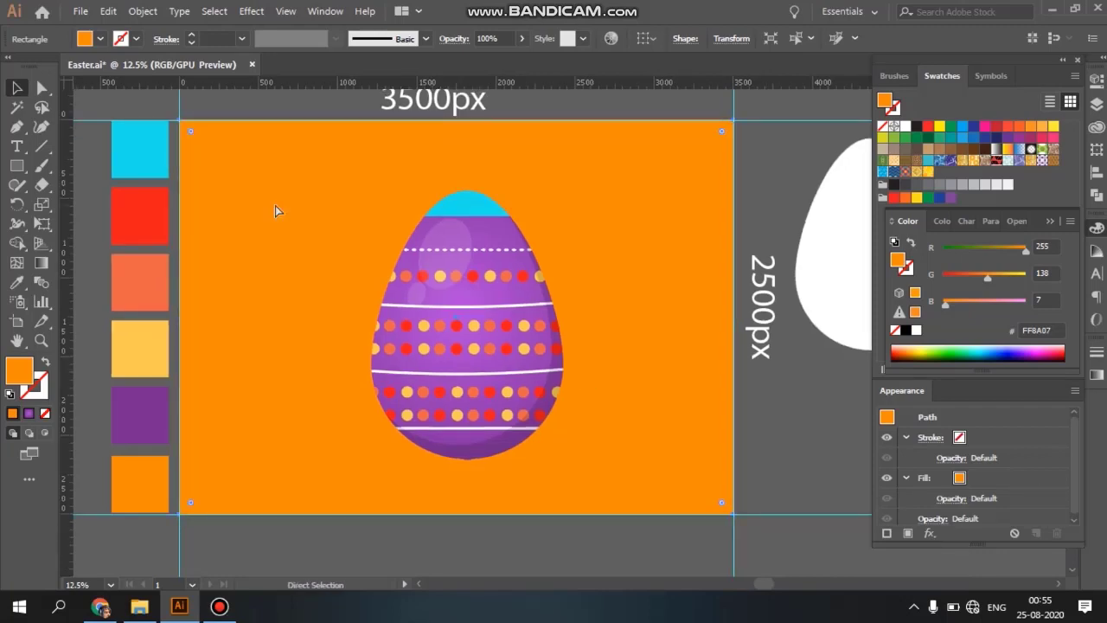
{"action": "key", "text": "ctrl+shift+a"}
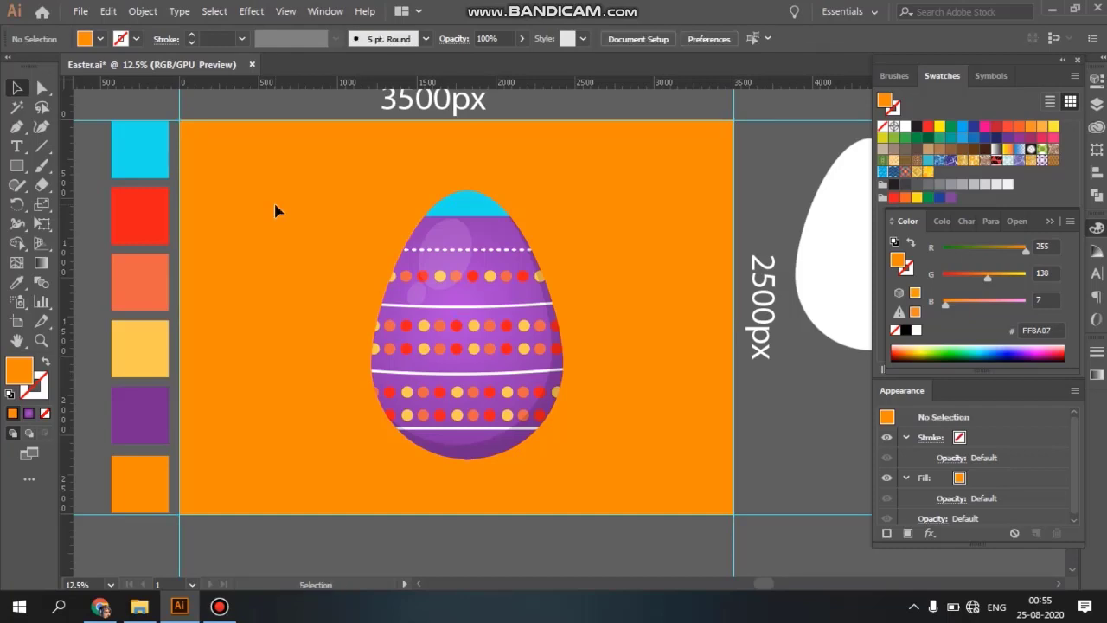
- Scale the egg group down to about 727 × 1021 px and place it in the artboard's upper-left area
{"action": "left_click", "coordinate": [435, 333]}
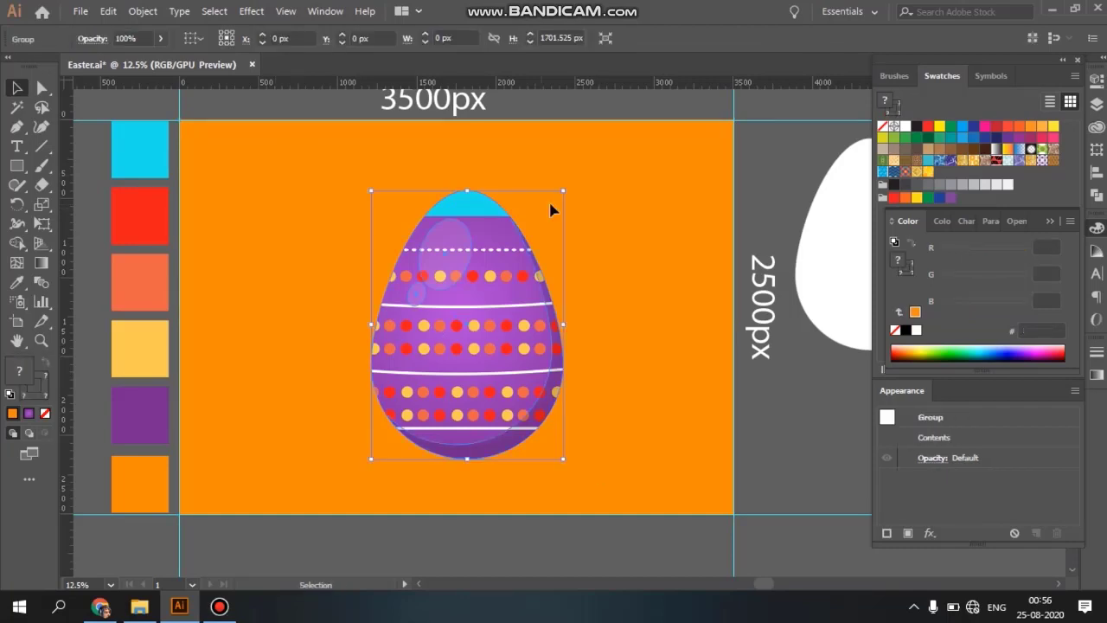
{"action": "left_click_drag", "start_coordinate": [563, 190], "coordinate": [526, 244]}
{"action": "left_click_drag", "start_coordinate": [597, 367], "coordinate": [621, 359]}
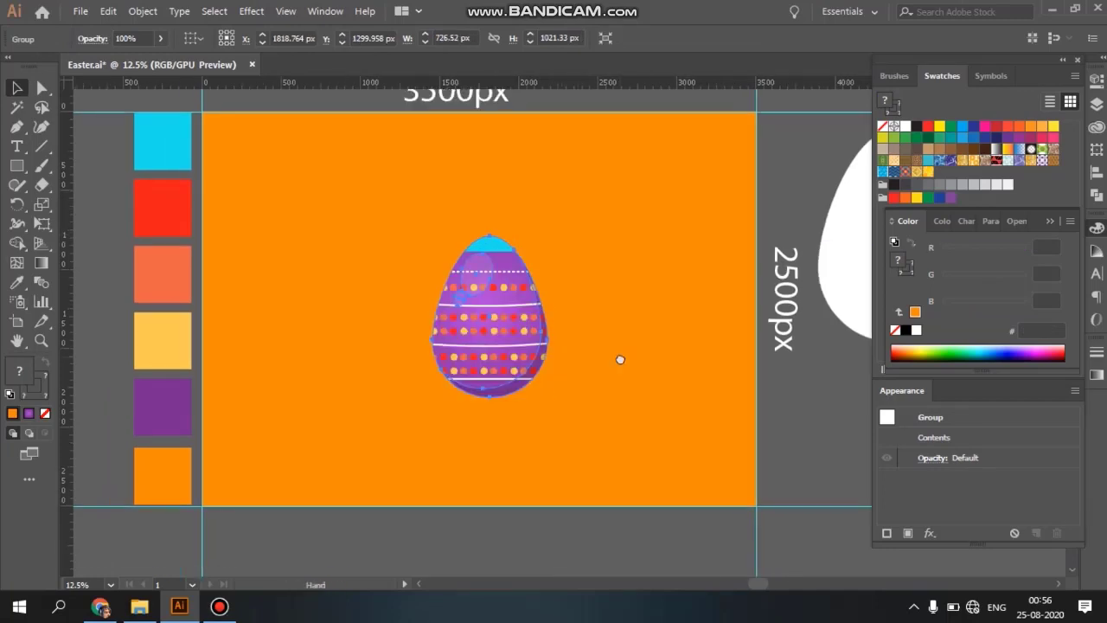
{"action": "left_click_drag", "start_coordinate": [527, 350], "coordinate": [398, 325]}
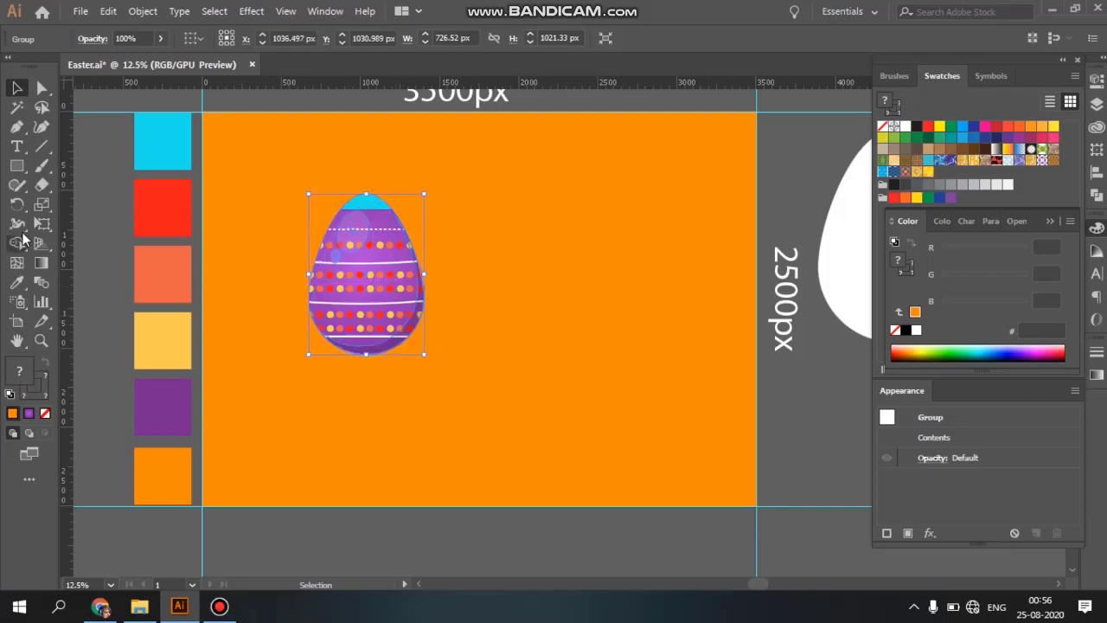
{"action": "left_click", "coordinate": [339, 418]}
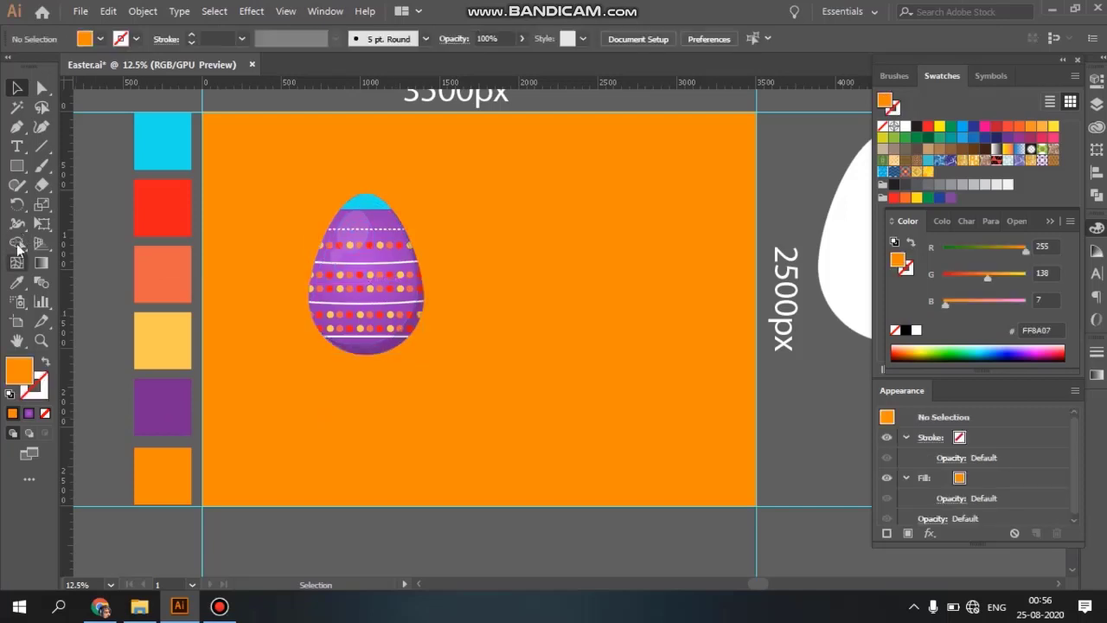
- Draw a wide, flat ellipse and centre it under the egg's base
{"action": "key", "text": "l"}
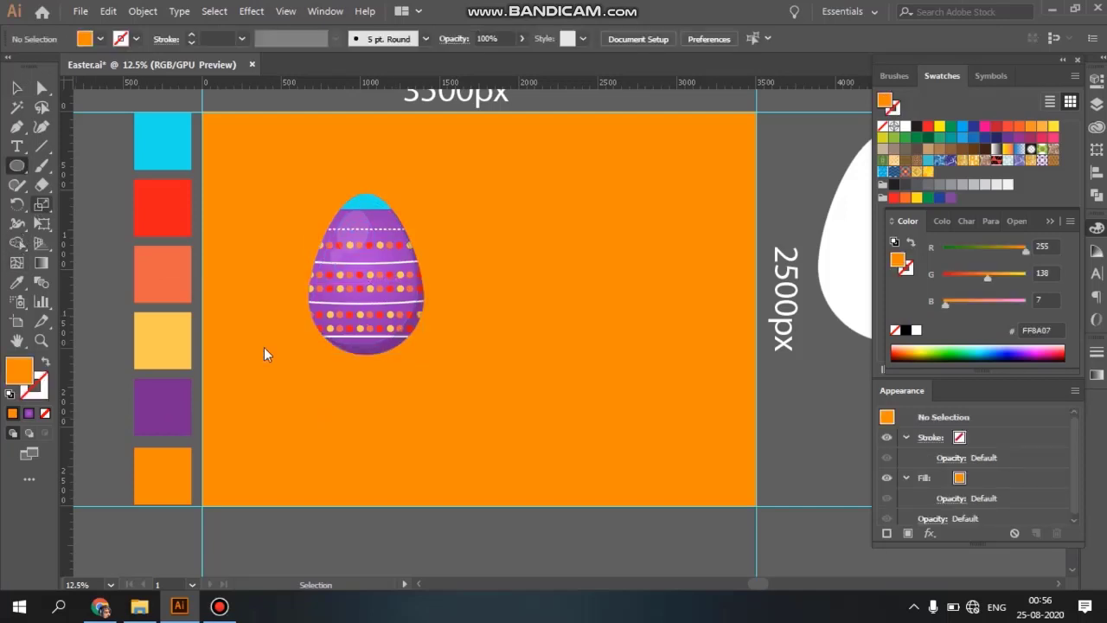
{"action": "left_click_drag", "start_coordinate": [366, 366], "coordinate": [437, 373]}
{"action": "key", "text": "v"}
{"action": "left_click_drag", "start_coordinate": [424, 370], "coordinate": [385, 362]}
- Fill the flat ellipse under the egg with black (000000)
{"action": "double_click", "coordinate": [25, 379]}
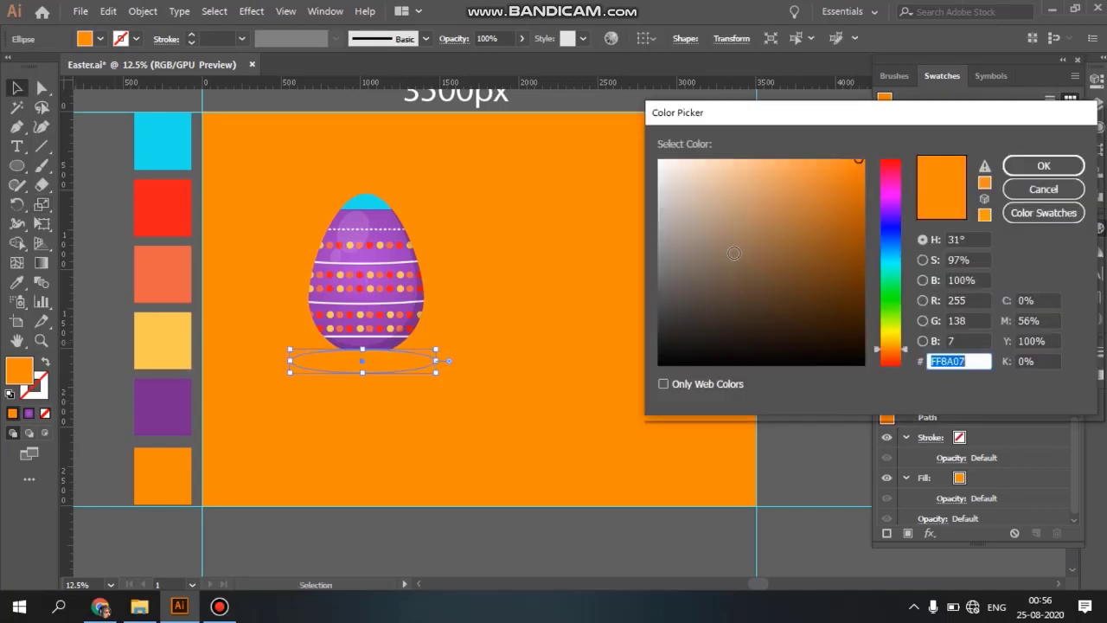
{"action": "left_click", "coordinate": [664, 354]}
{"action": "left_click_drag", "start_coordinate": [663, 354], "coordinate": [659, 365]}
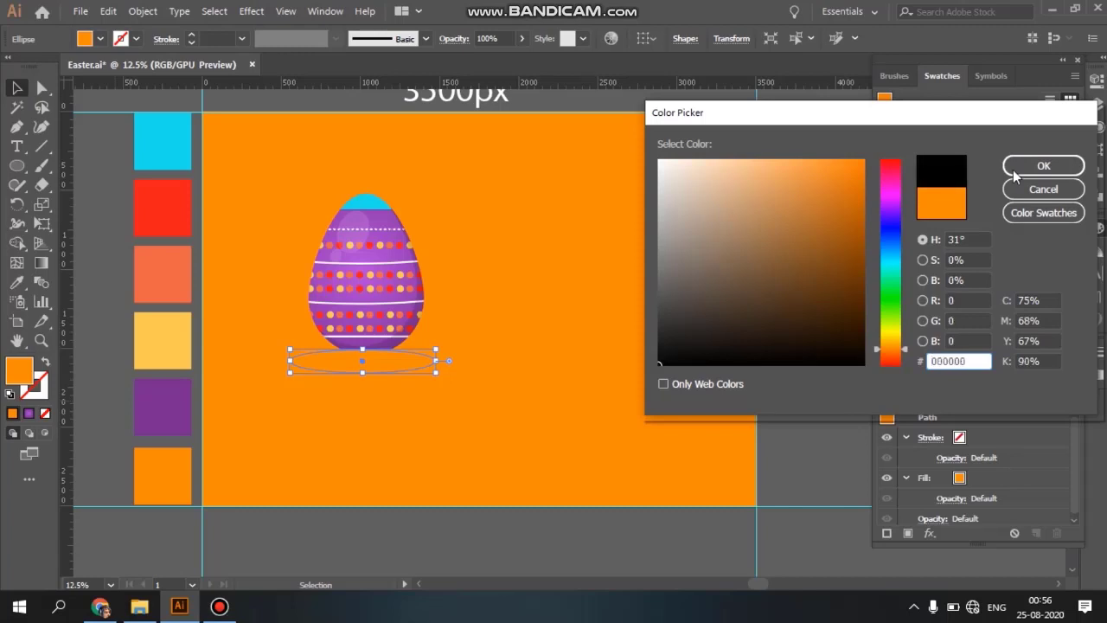
{"action": "left_click", "coordinate": [1043, 166]}
{"action": "key", "text": "ctrl+equal"}
- Bring the egg group to the front so it overlaps the black ellipse
{"action": "left_click", "coordinate": [538, 275]}
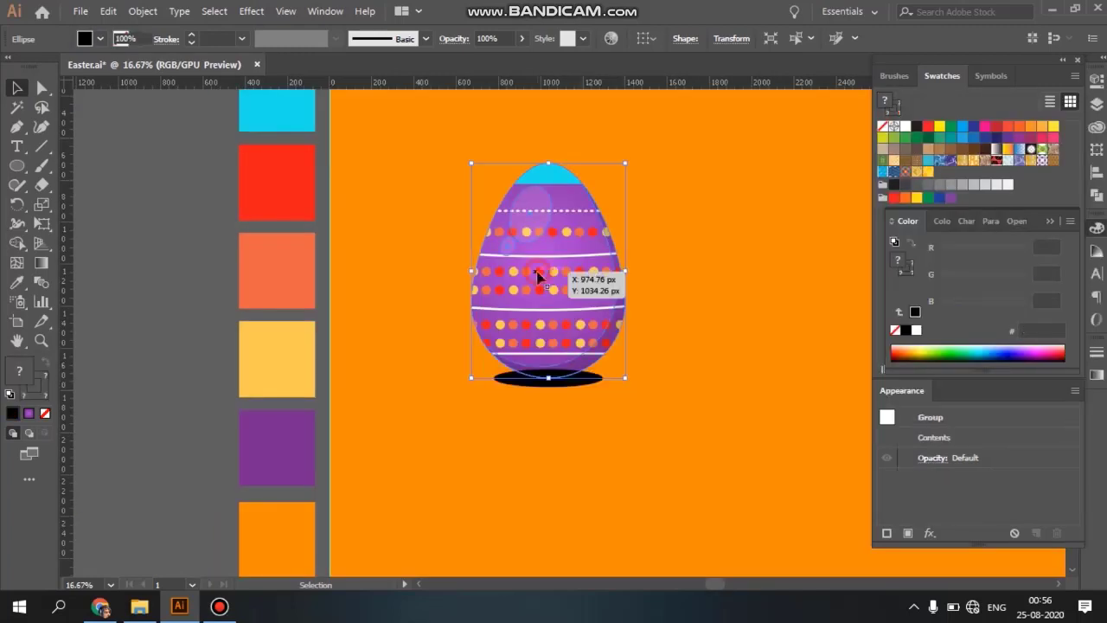
{"action": "right_click", "coordinate": [539, 275]}
{"action": "mouse_move", "coordinate": [606, 449]}
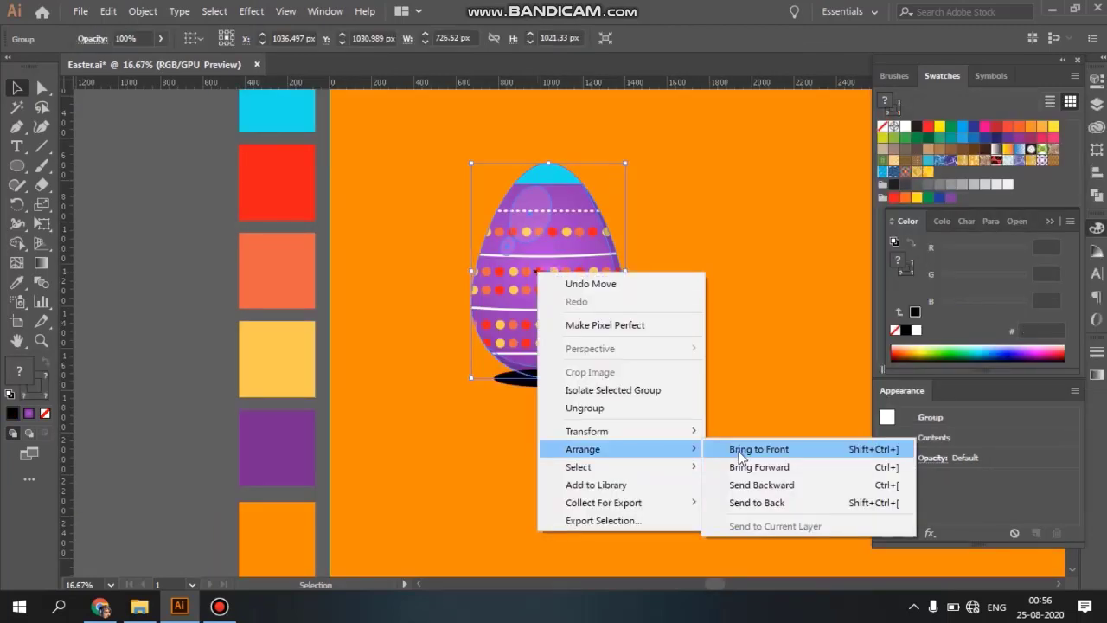
{"action": "left_click", "coordinate": [740, 452]}
{"action": "left_click", "coordinate": [678, 439]}
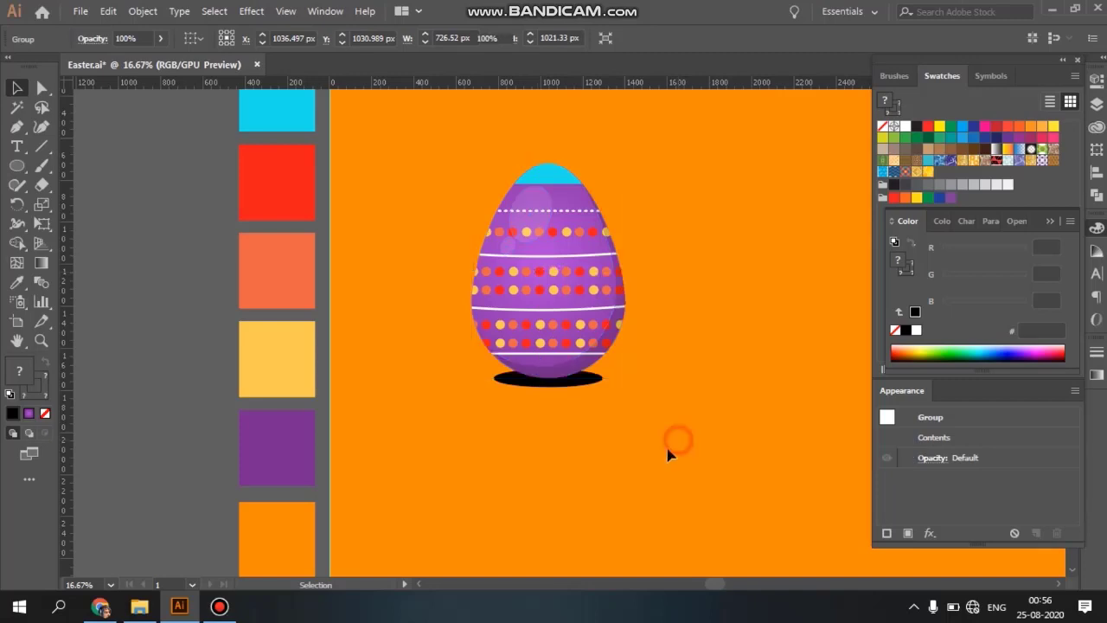
- Place the black ellipse slightly below the egg at the egg's full width and lower its opacity to 17%
{"action": "left_click", "coordinate": [597, 379]}
{"action": "left_click_drag", "start_coordinate": [620, 389], "coordinate": [603, 413]}
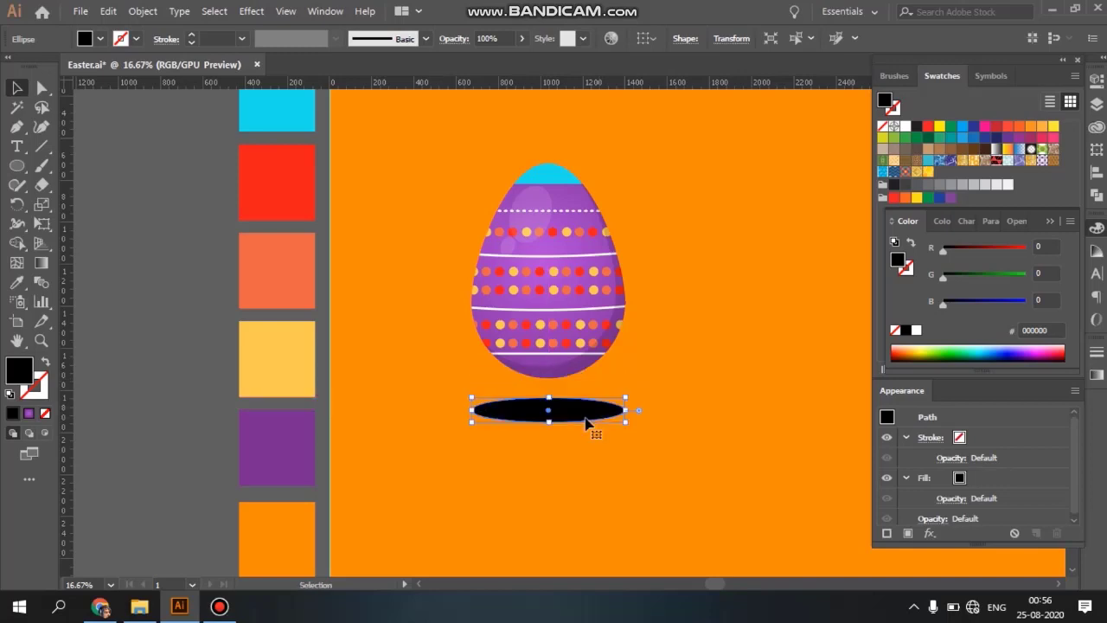
{"action": "left_click", "coordinate": [474, 66]}
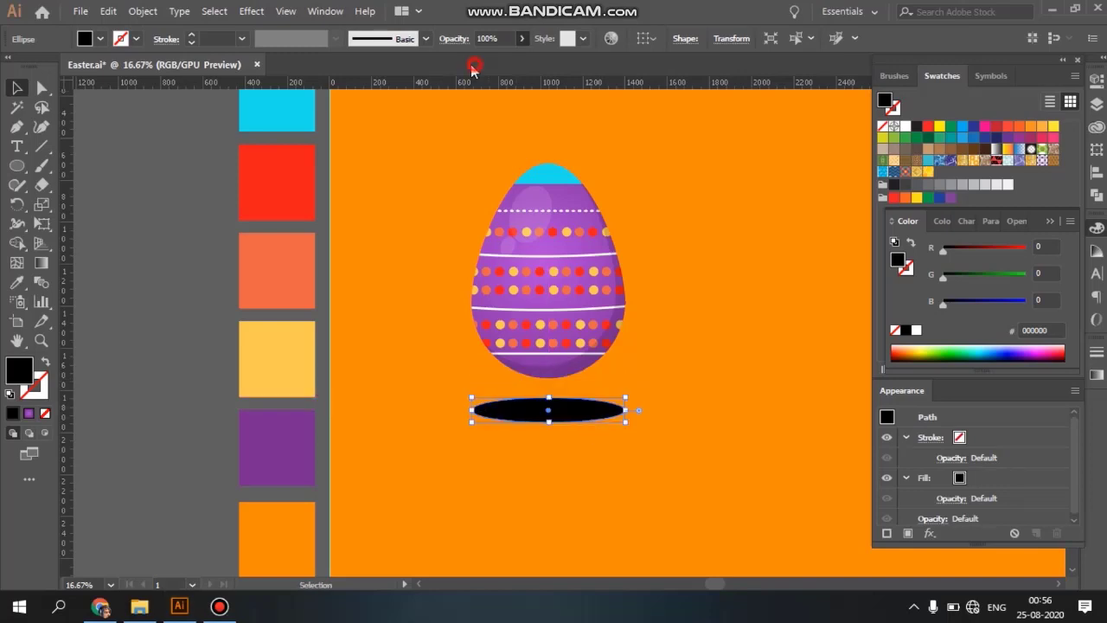
{"action": "left_click", "coordinate": [512, 38]}
{"action": "left_click", "coordinate": [522, 38]}
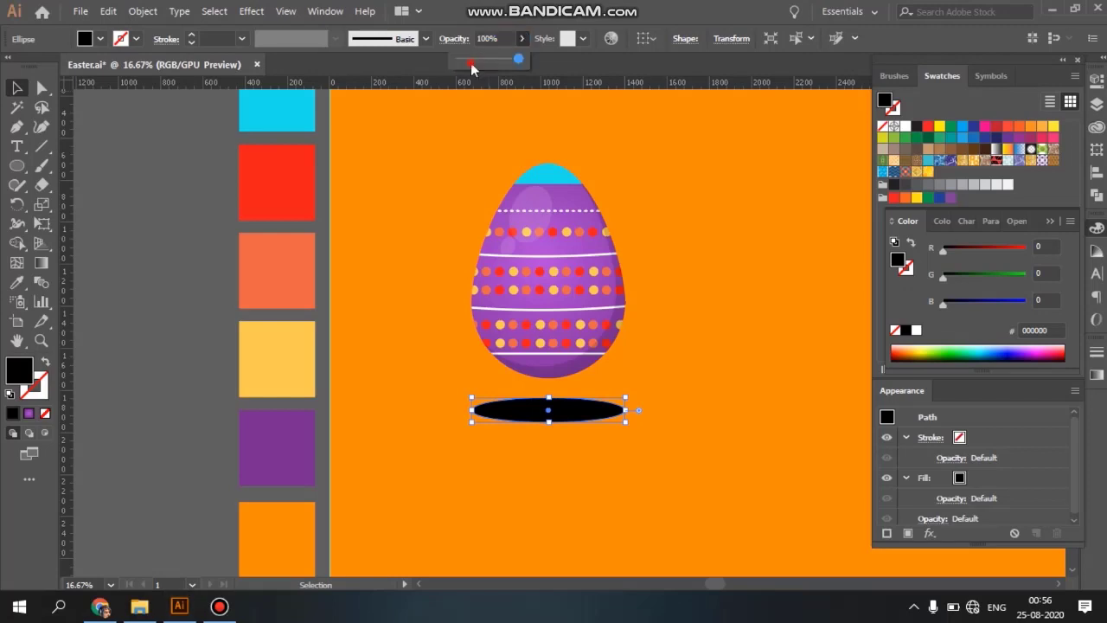
{"action": "left_click_drag", "start_coordinate": [470, 63], "coordinate": [474, 58]}
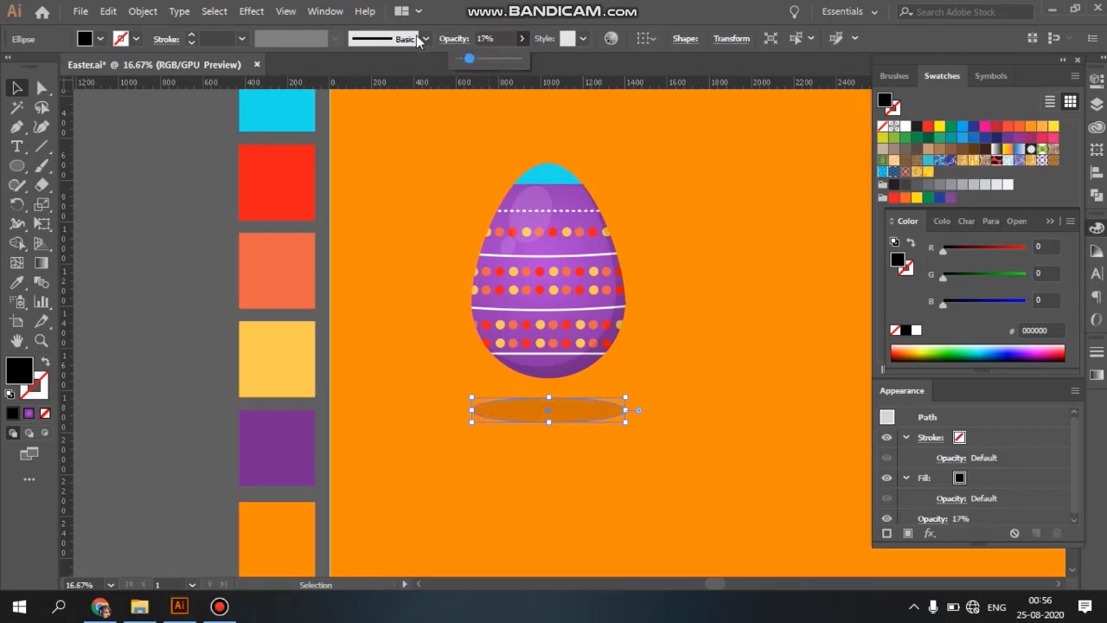
- Set the blending mode of the ground shadow ellipse to Multiply
{"action": "left_click", "coordinate": [454, 39]}
{"action": "left_click", "coordinate": [344, 65]}
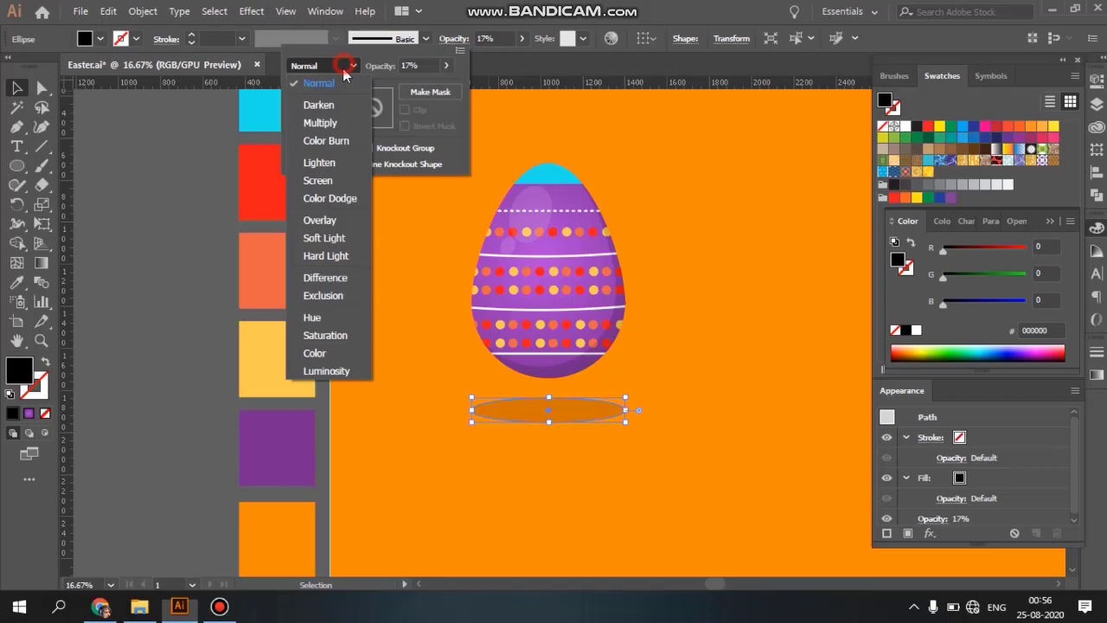
{"action": "left_click", "coordinate": [337, 130]}
{"action": "left_click", "coordinate": [699, 360]}
{"action": "key", "text": "ctrl+minus"}
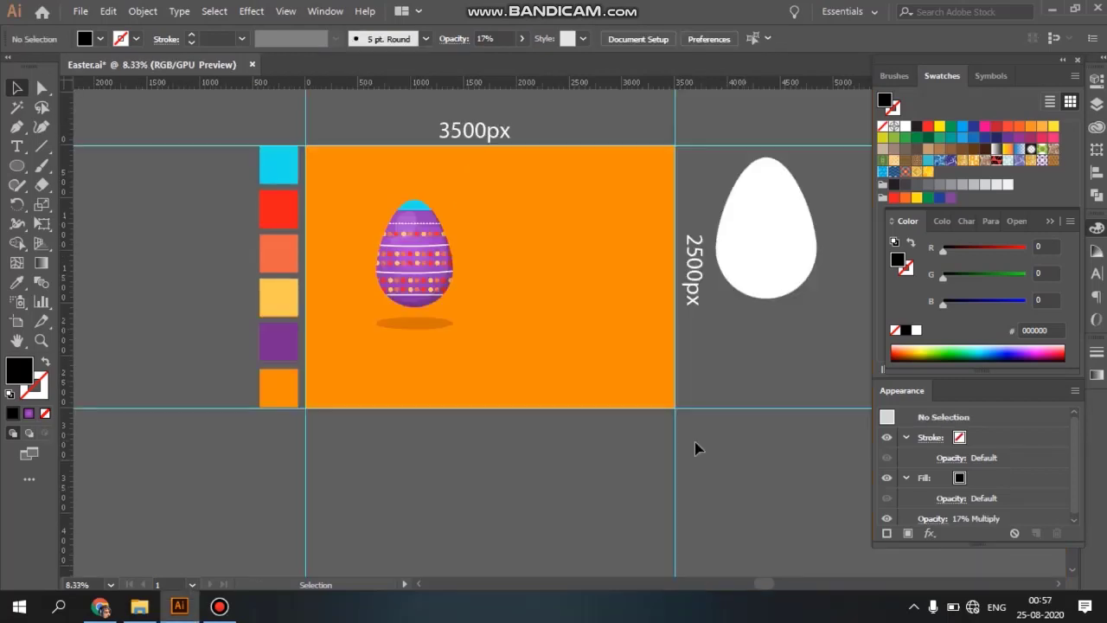
{"action": "key", "text": "ctrl"}
{"action": "key", "text": "ctrl+plus"}
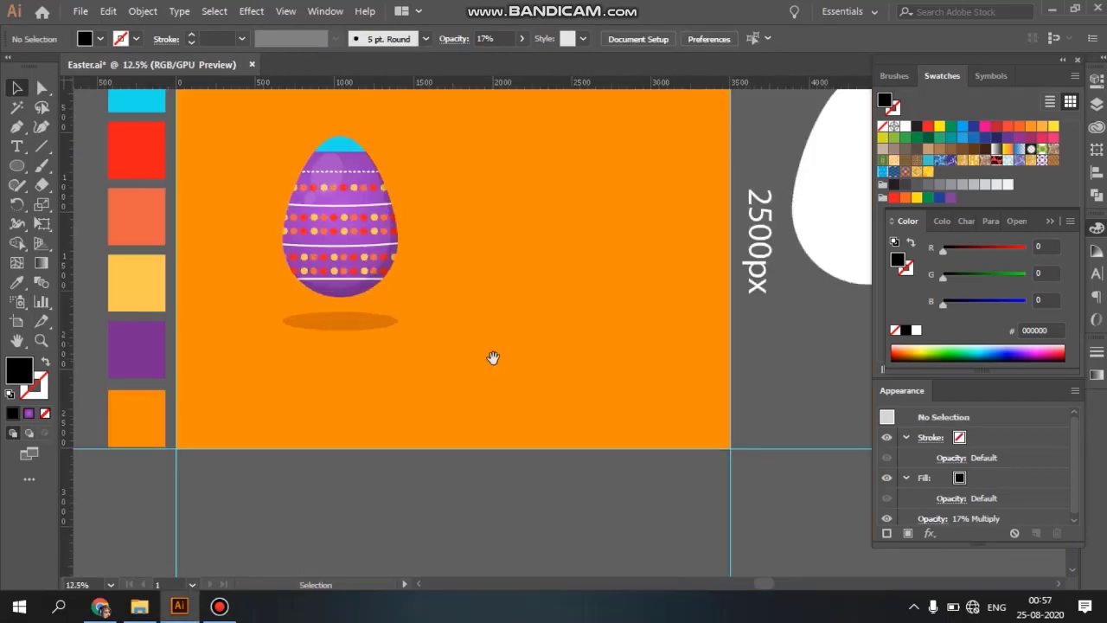
{"action": "left_click_drag", "start_coordinate": [494, 357], "coordinate": [526, 441]}
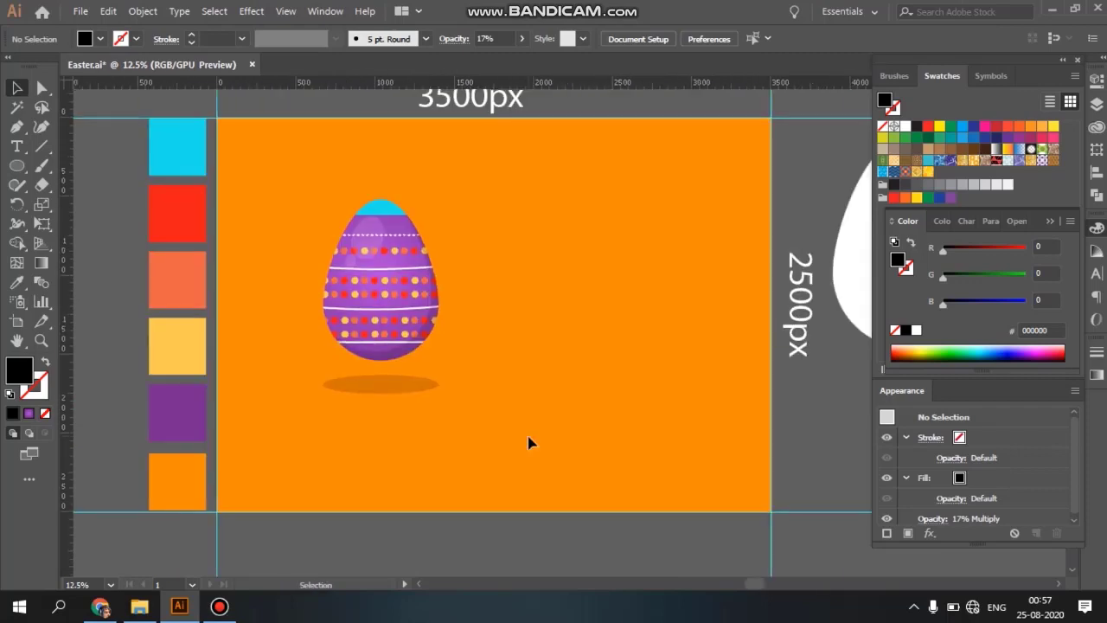